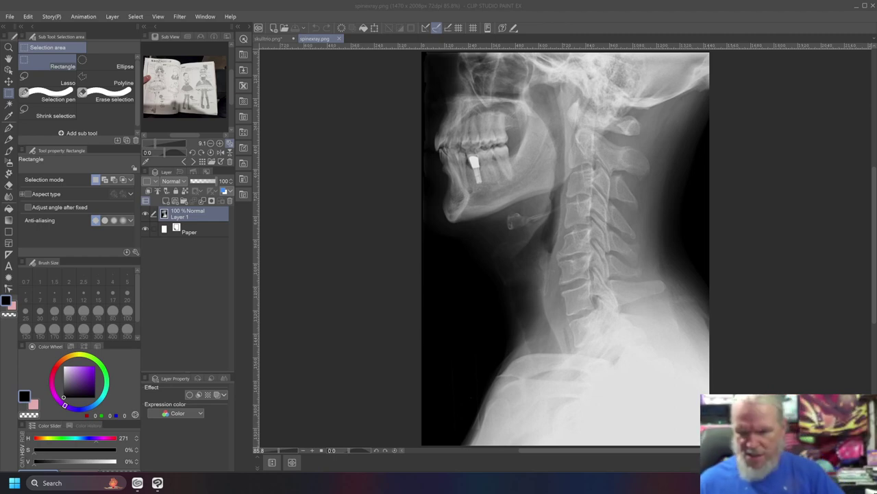
Choose the Line brush with a muted magenta colour (H 311, S 44%, V 77%) and add a new layer above the X-ray
left_click(410, 21)
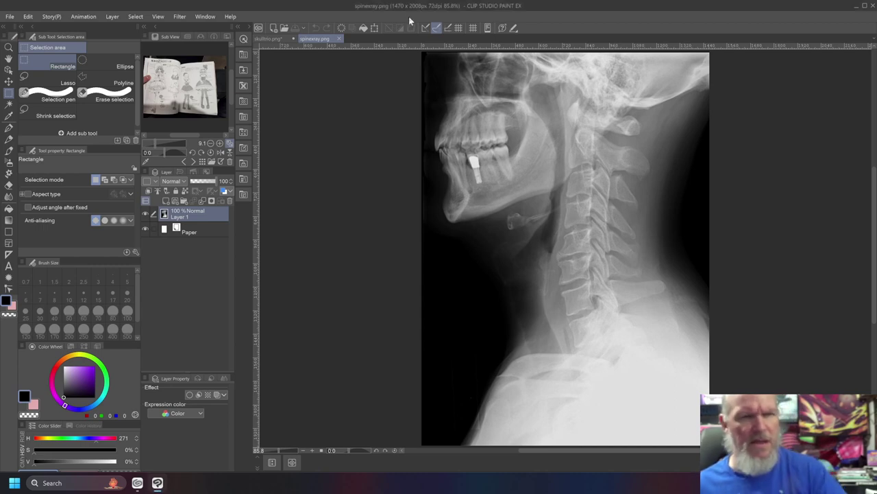
key("b")
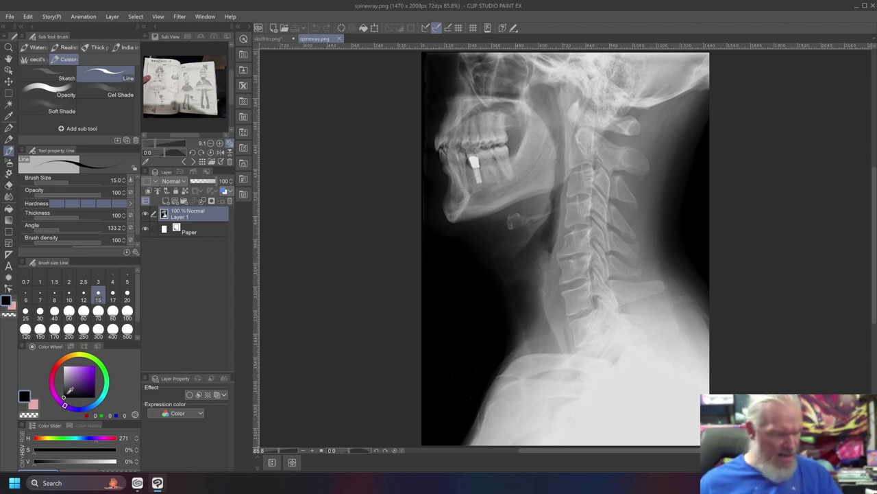
left_click_drag(65, 444, 122, 436)
mouse_move(89, 372)
left_mouse_down()
mouse_move(106, 369)
mouse_move(102, 360)
left_mouse_up()
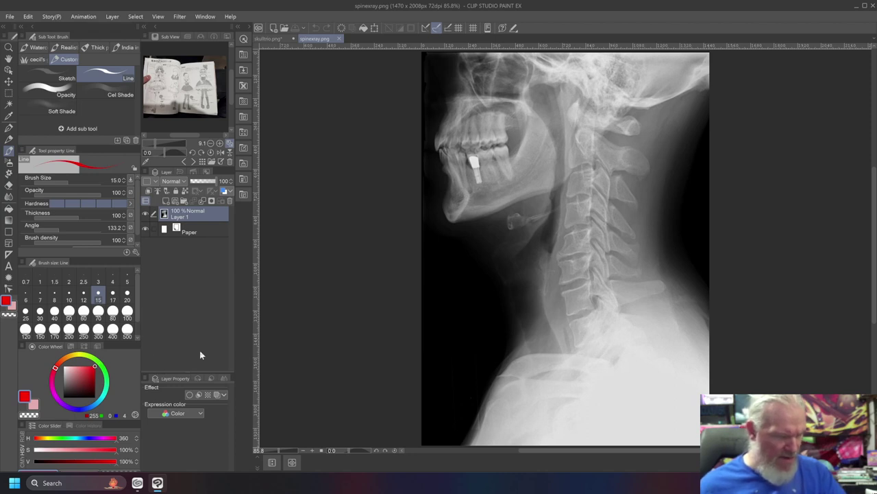
mouse_move(113, 441)
left_mouse_down()
mouse_move(62, 443)
mouse_move(93, 444)
mouse_move(86, 445)
left_mouse_up()
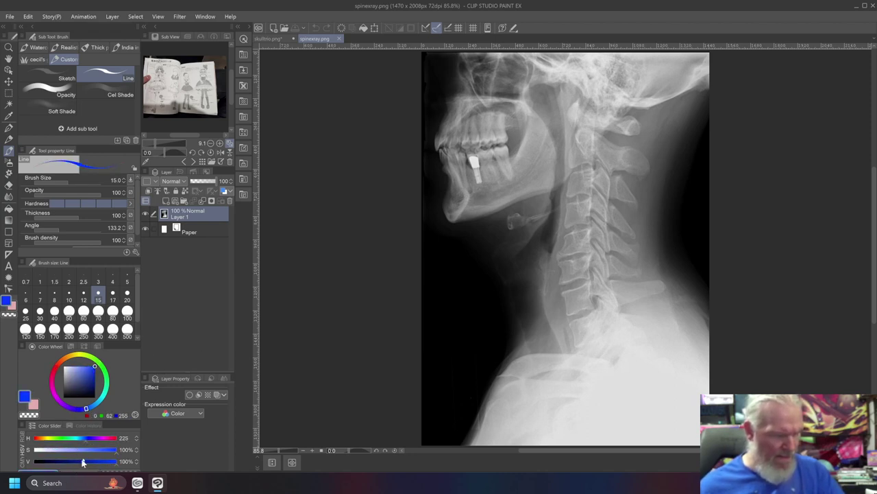
left_click_drag(81, 441, 105, 442)
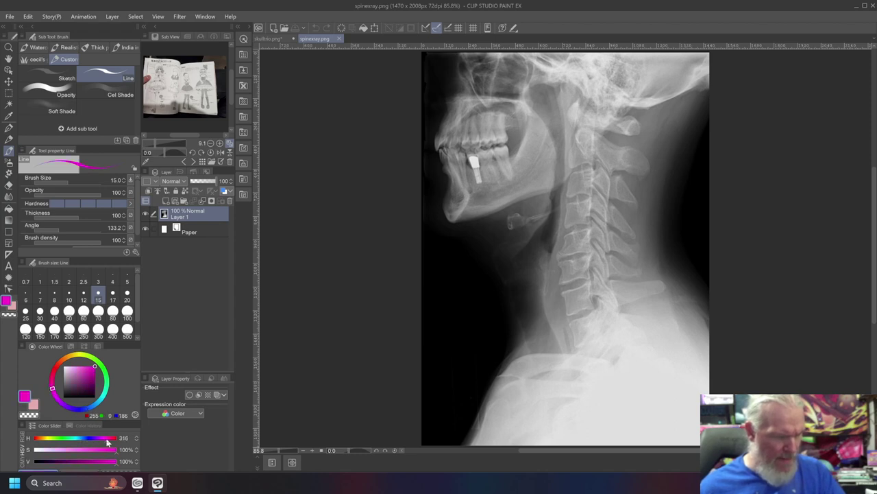
left_click_drag(88, 369, 77, 373)
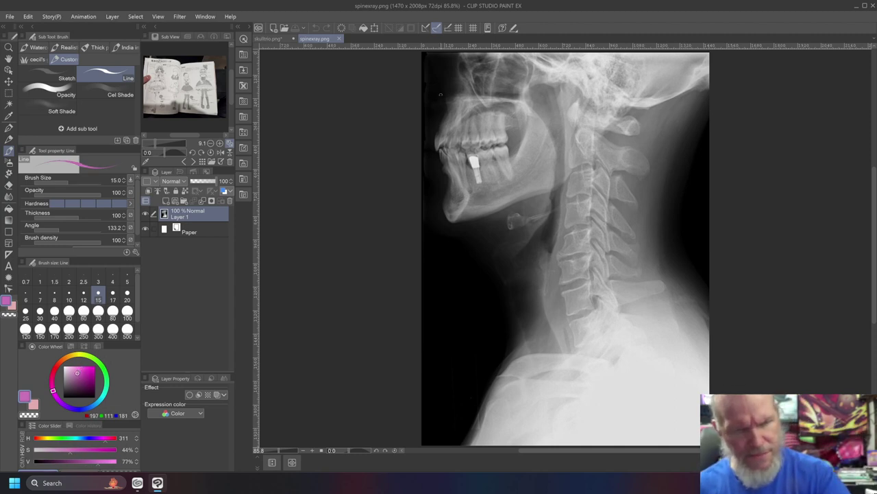
key("ctrl+shift+n")
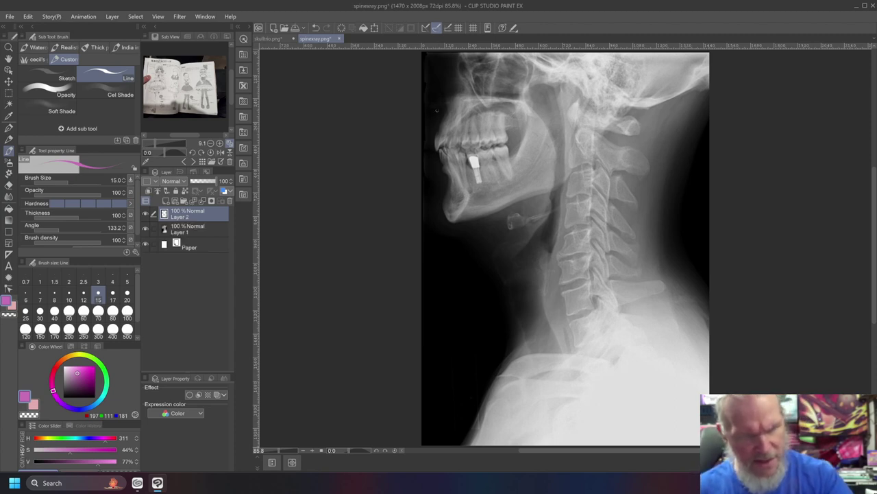
Trace the front profile in magenta, from the face past the chin and down the throat to the chest
left_click_drag(434, 105, 439, 223)
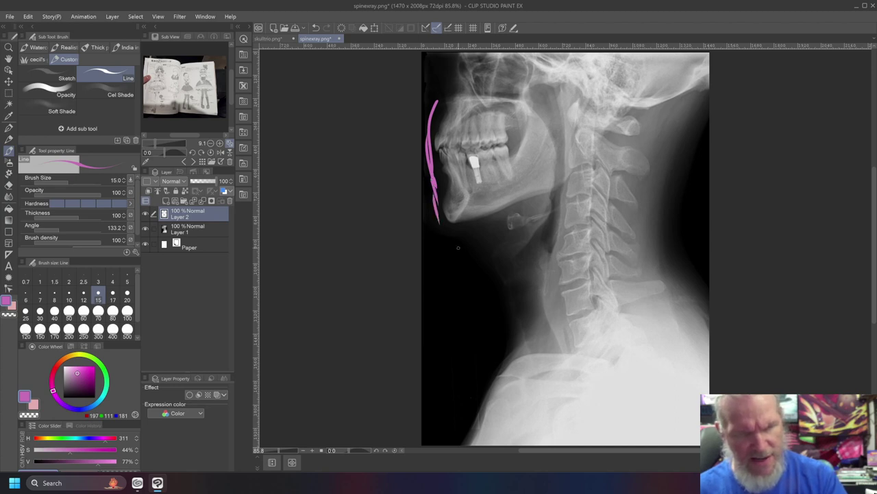
mouse_move(486, 261)
left_mouse_down()
mouse_move(505, 302)
mouse_move(502, 366)
left_mouse_up()
left_click_drag(509, 336, 465, 445)
mouse_move(506, 359)
left_mouse_down()
mouse_move(504, 335)
mouse_move(478, 249)
left_mouse_up()
mouse_move(497, 277)
left_mouse_down()
mouse_move(483, 249)
mouse_move(485, 224)
mouse_move(426, 231)
left_mouse_up()
mouse_move(485, 229)
left_mouse_down()
mouse_move(436, 244)
mouse_move(433, 235)
mouse_move(443, 234)
left_mouse_up()
left_click_drag(437, 210, 443, 227)
mouse_move(429, 170)
left_mouse_down()
mouse_move(434, 197)
mouse_move(436, 77)
mouse_move(422, 99)
left_mouse_up()
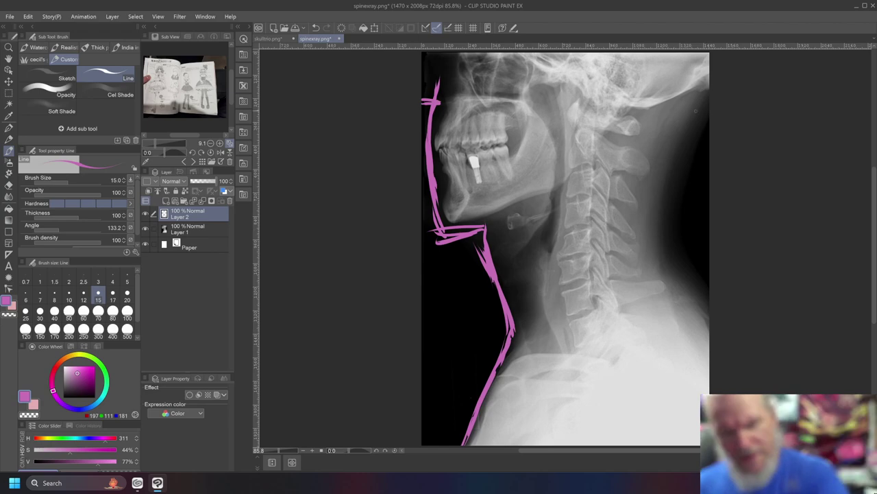
Outline the muscle mass at the back of the neck as a block from the skull base to the shoulder
left_click_drag(706, 96, 678, 159)
left_click_drag(694, 111, 665, 208)
left_click_drag(676, 152, 662, 255)
mouse_move(664, 217)
left_mouse_down()
mouse_move(683, 291)
mouse_move(709, 317)
left_mouse_up()
mouse_move(680, 280)
left_mouse_down()
mouse_move(709, 314)
mouse_move(665, 201)
mouse_move(699, 112)
mouse_move(676, 188)
left_mouse_up()
left_click_drag(702, 100, 684, 158)
mouse_move(701, 97)
left_mouse_down()
mouse_move(633, 115)
mouse_move(611, 261)
mouse_move(632, 319)
mouse_move(708, 312)
mouse_move(651, 307)
left_mouse_up()
left_click_drag(662, 192, 684, 308)
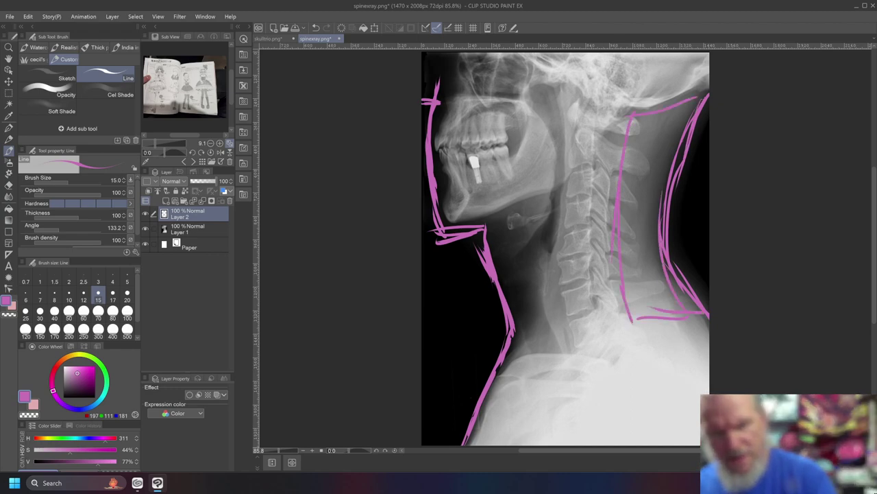
Fill the back-of-neck block with long vertical magenta strokes following its curve
left_click_drag(659, 132, 699, 100)
left_click_drag(629, 120, 617, 192)
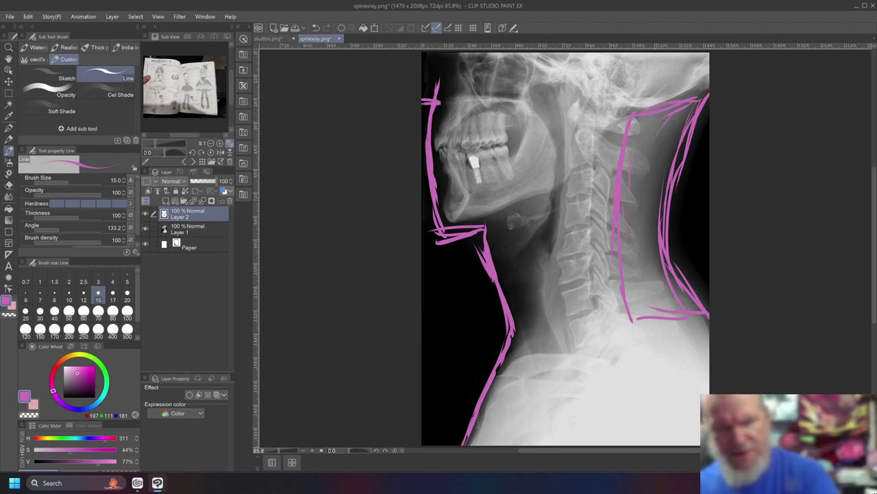
left_click_drag(680, 111, 660, 233)
left_click_drag(657, 124, 650, 306)
left_click_drag(640, 137, 644, 316)
left_click_drag(630, 172, 627, 228)
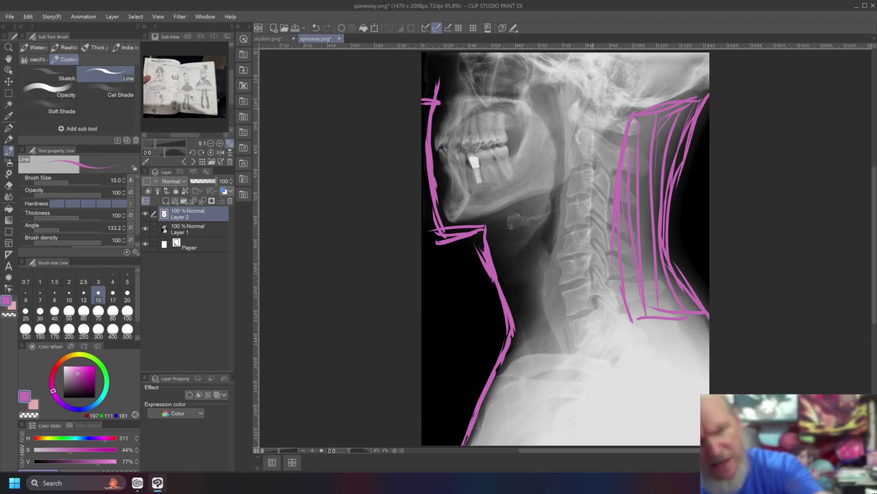
Draw two long curves along the cervical spine into the upper back and reinforce the back-of-neck block's edges
mouse_move(591, 109)
left_mouse_down()
mouse_move(571, 172)
mouse_move(566, 259)
mouse_move(588, 317)
mouse_move(644, 368)
mouse_move(680, 385)
left_mouse_up()
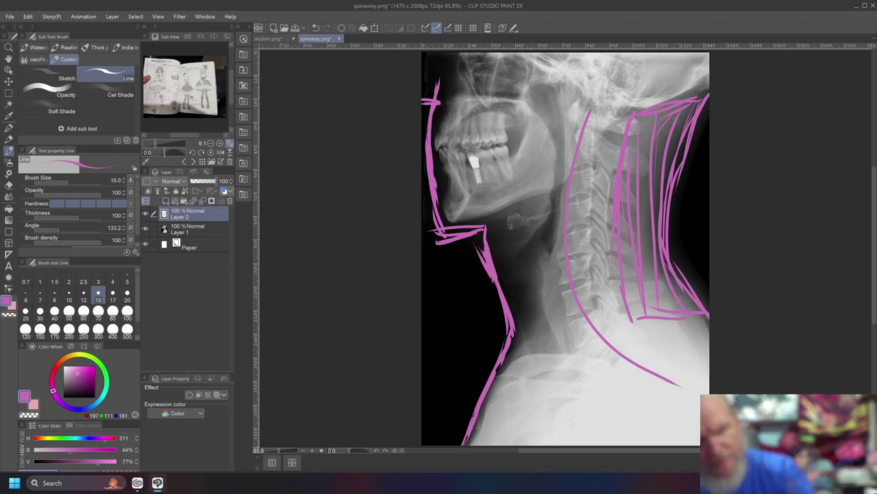
mouse_move(685, 114)
left_mouse_down()
mouse_move(647, 190)
mouse_move(643, 274)
left_mouse_up()
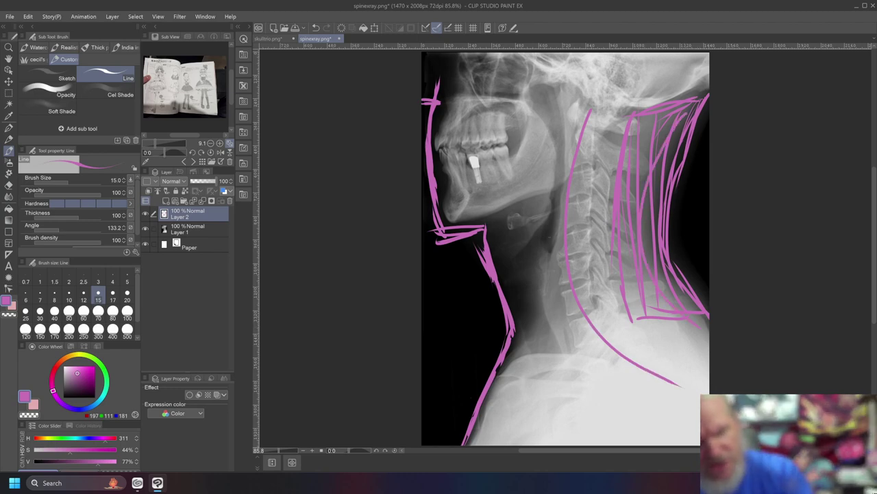
mouse_move(590, 114)
left_mouse_down()
mouse_move(591, 236)
mouse_move(627, 342)
mouse_move(651, 368)
left_mouse_up()
left_click_drag(695, 96, 623, 124)
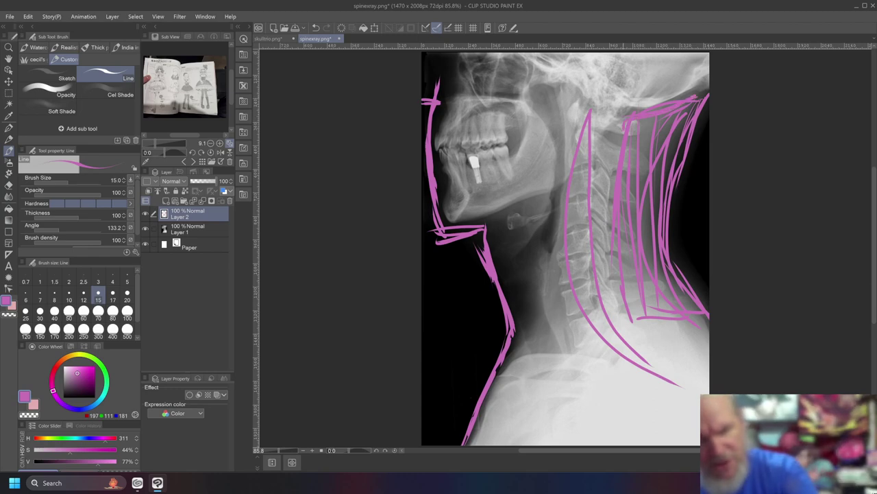
mouse_move(624, 287)
left_mouse_down()
mouse_move(643, 306)
mouse_move(696, 310)
left_mouse_up()
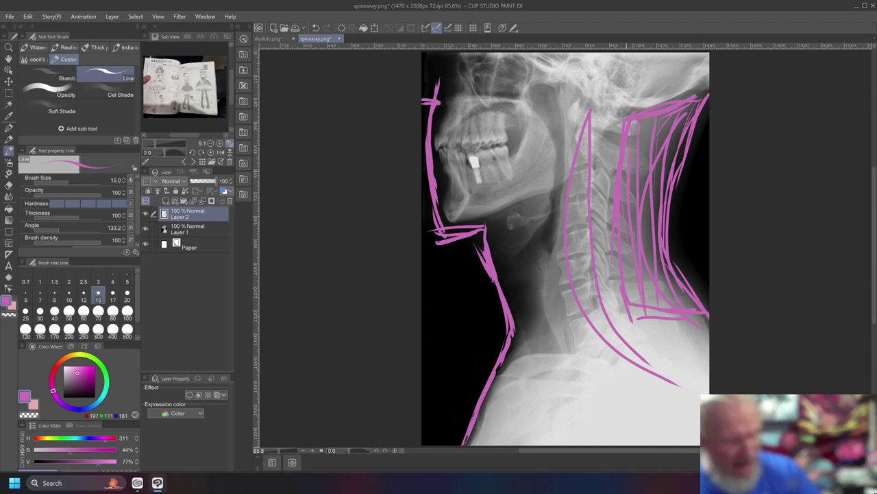
Change the brush colour to muted blue (H 231) and hatch diagonally across the back-of-neck block
left_click_drag(72, 409, 83, 409)
left_click_drag(678, 110, 696, 147)
mouse_move(651, 115)
left_mouse_down()
mouse_move(686, 160)
mouse_move(675, 169)
left_mouse_up()
left_click_drag(625, 122, 669, 183)
left_click_drag(635, 151, 668, 209)
left_click_drag(626, 176, 665, 243)
left_click_drag(618, 197, 673, 277)
left_click_drag(625, 230, 696, 314)
left_click_drag(624, 263, 669, 315)
left_click_drag(623, 278, 643, 304)
left_click_drag(625, 289, 637, 304)
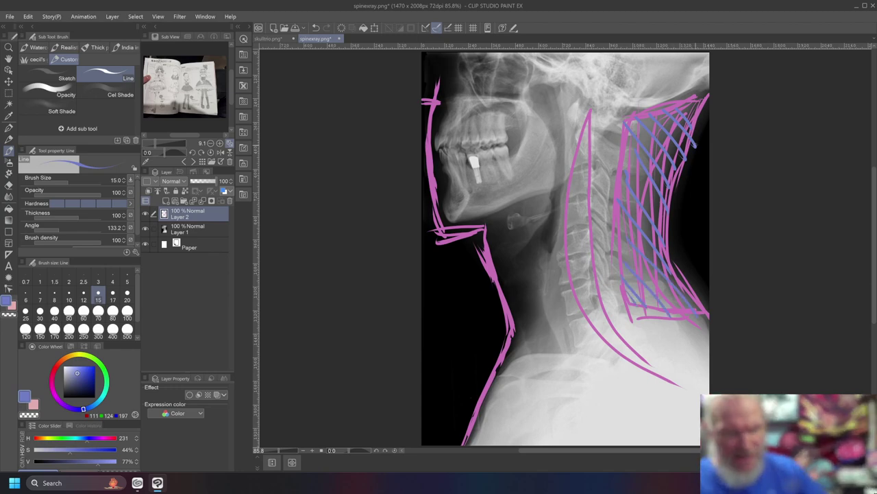
Set the brush colour to red (H 360, S 90%, V 92%) and draw the under-jaw line and throat's front edge
left_click(106, 438)
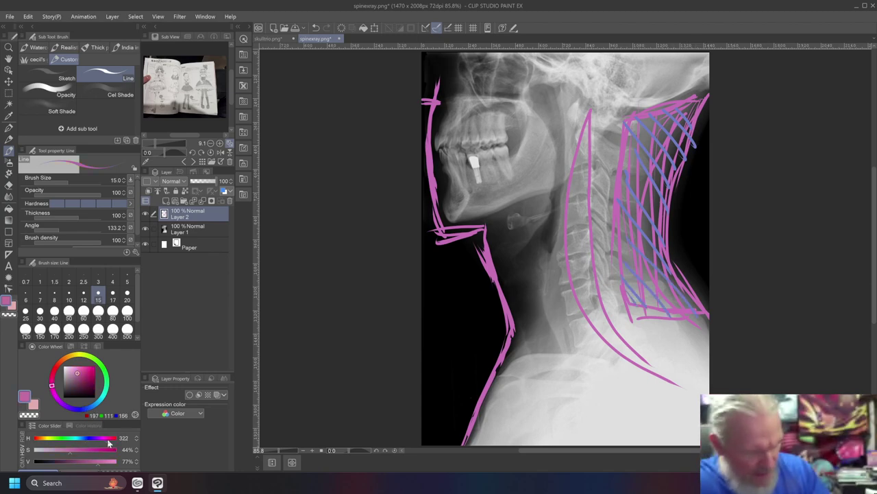
left_click(92, 368)
left_click_drag(107, 439, 120, 444)
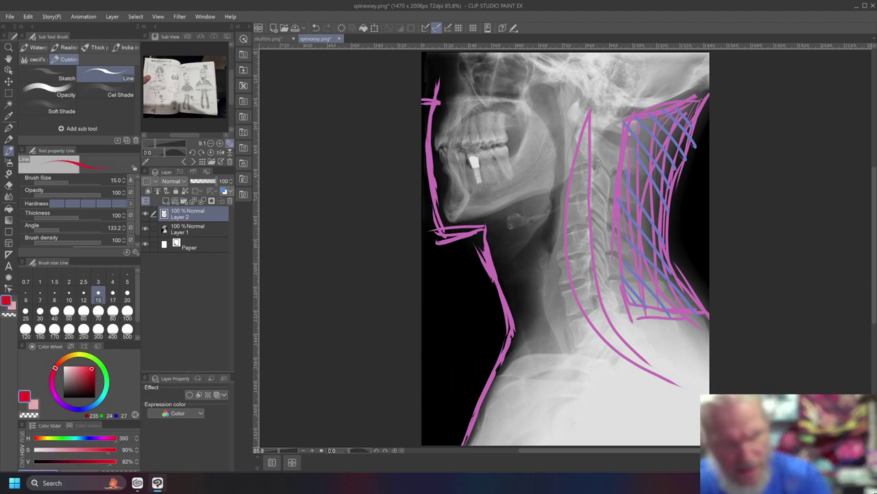
mouse_move(550, 205)
left_mouse_down()
mouse_move(506, 219)
mouse_move(542, 345)
left_mouse_up()
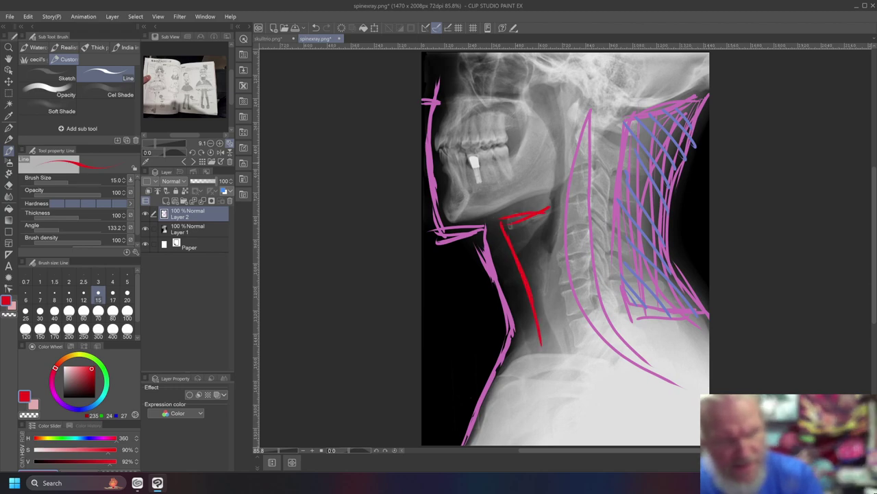
Sketch the tongue in red inside the mouth and extend its root down the throat
mouse_move(526, 144)
left_mouse_down()
mouse_move(477, 142)
mouse_move(460, 155)
mouse_move(518, 169)
mouse_move(539, 157)
mouse_move(545, 195)
left_mouse_up()
mouse_move(510, 167)
left_mouse_down()
mouse_move(543, 200)
mouse_move(534, 266)
left_mouse_up()
left_click_drag(529, 195, 534, 280)
left_click_drag(535, 325, 539, 344)
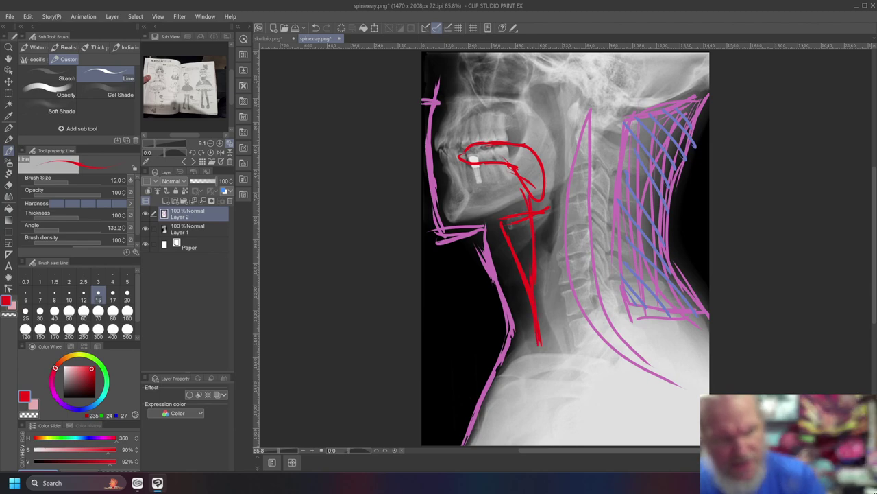
Draw red muscle strokes from under the chin curving down into the front of the throat
left_click_drag(456, 232, 508, 247)
left_click_drag(471, 224, 507, 242)
left_click_drag(478, 218, 503, 230)
mouse_move(447, 233)
left_mouse_down()
mouse_move(469, 230)
mouse_move(519, 272)
left_mouse_up()
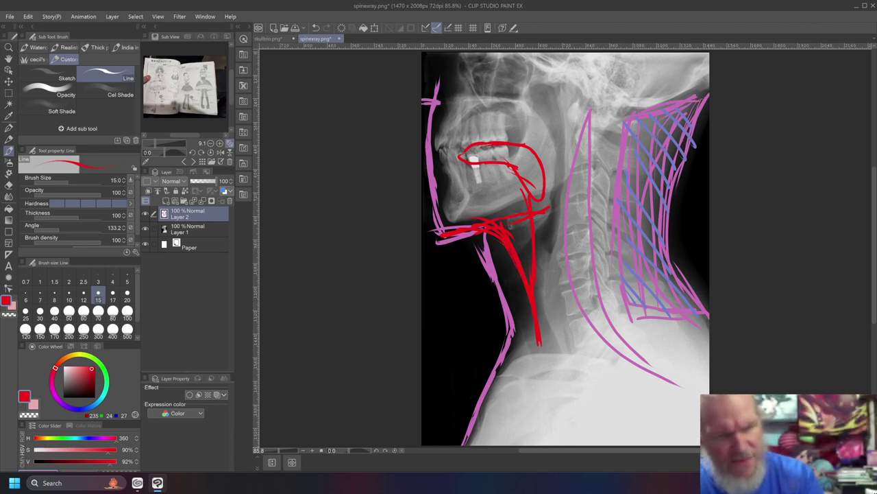
left_click_drag(528, 233, 546, 343)
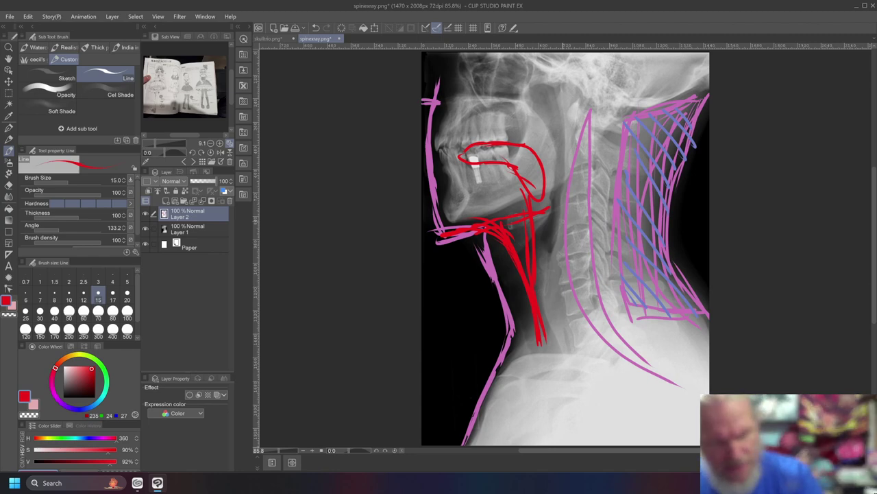
Build up dense red strokes along the front of the spine from the jaw downward, and thicken the throat muscles
left_click_drag(562, 200, 574, 346)
left_click_drag(540, 320, 544, 348)
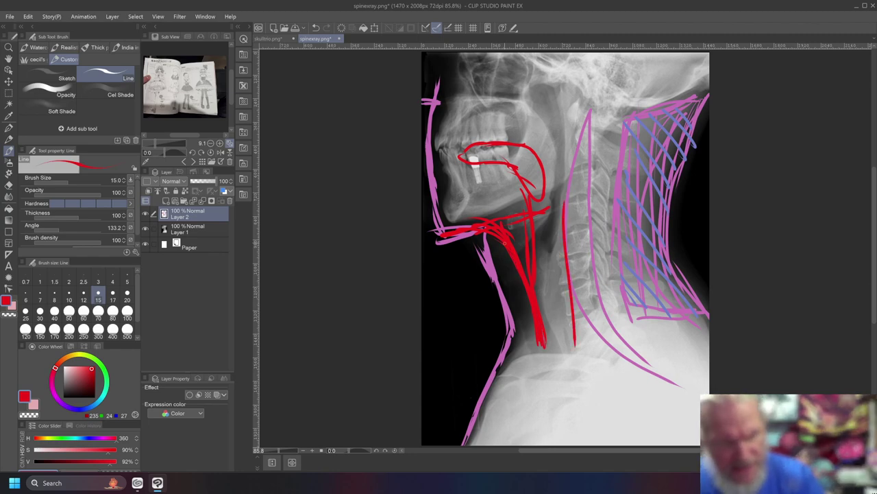
mouse_move(499, 246)
left_mouse_down()
mouse_move(541, 349)
mouse_move(531, 303)
left_mouse_up()
left_click_drag(553, 224, 584, 343)
left_click_drag(554, 243, 588, 356)
left_click_drag(573, 297, 578, 329)
left_click_drag(560, 204, 580, 357)
left_click_drag(554, 246, 570, 334)
left_click_drag(560, 280, 551, 155)
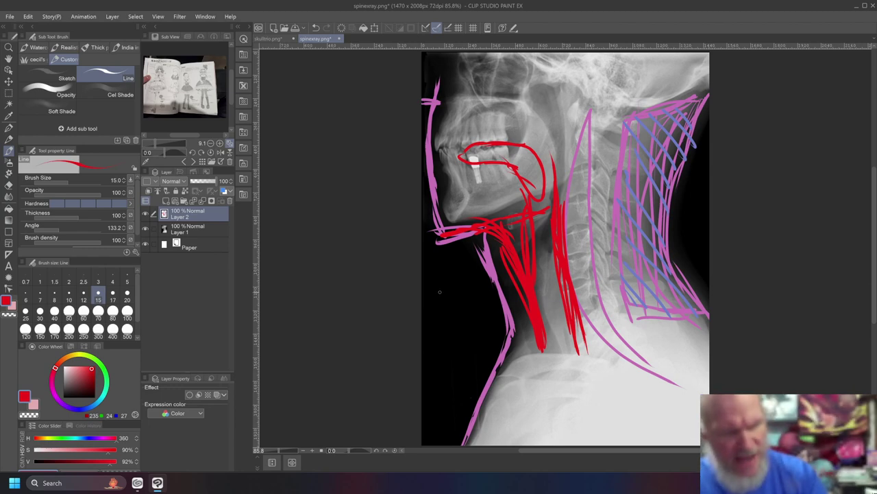
Sketch a neck cross-section in the black area before the throat: an outer oval, two stacked circles and an inner ring
mouse_move(456, 281)
left_mouse_down()
mouse_move(451, 365)
mouse_move(482, 301)
mouse_move(480, 347)
mouse_move(443, 328)
mouse_move(459, 360)
left_mouse_up()
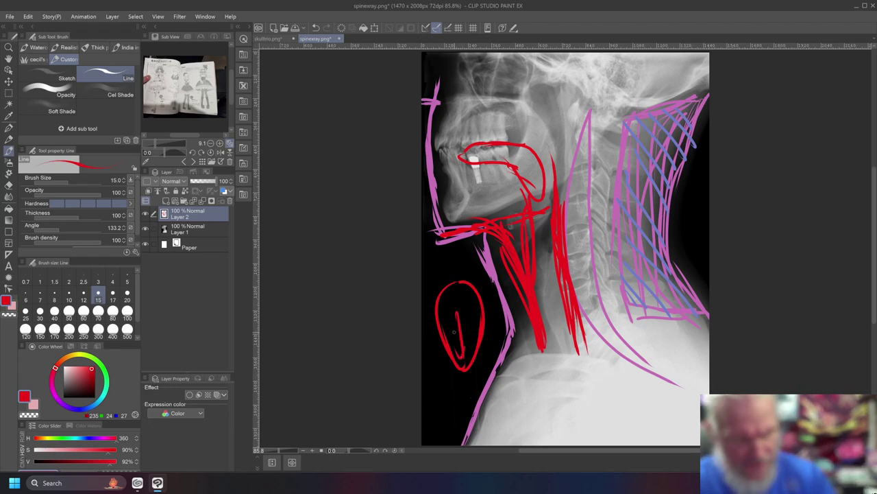
mouse_move(451, 304)
left_mouse_down()
mouse_move(468, 292)
mouse_move(449, 299)
left_mouse_up()
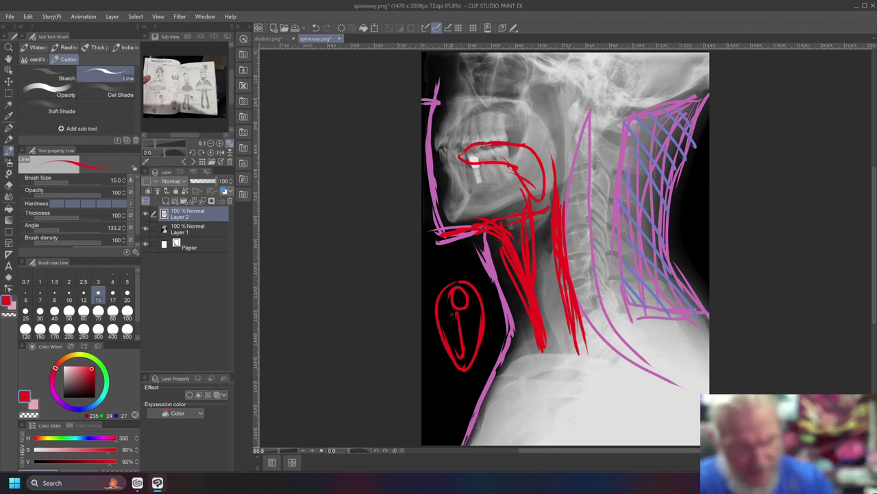
key("ctrl+z")
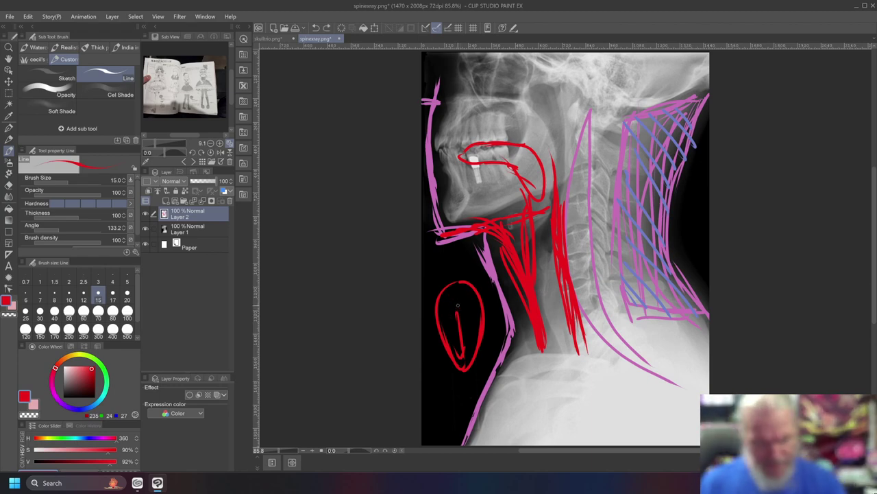
mouse_move(455, 304)
left_mouse_down()
mouse_move(451, 314)
mouse_move(466, 323)
mouse_move(455, 307)
mouse_move(464, 323)
mouse_move(454, 309)
mouse_move(453, 344)
mouse_move(469, 335)
mouse_move(454, 343)
left_mouse_up()
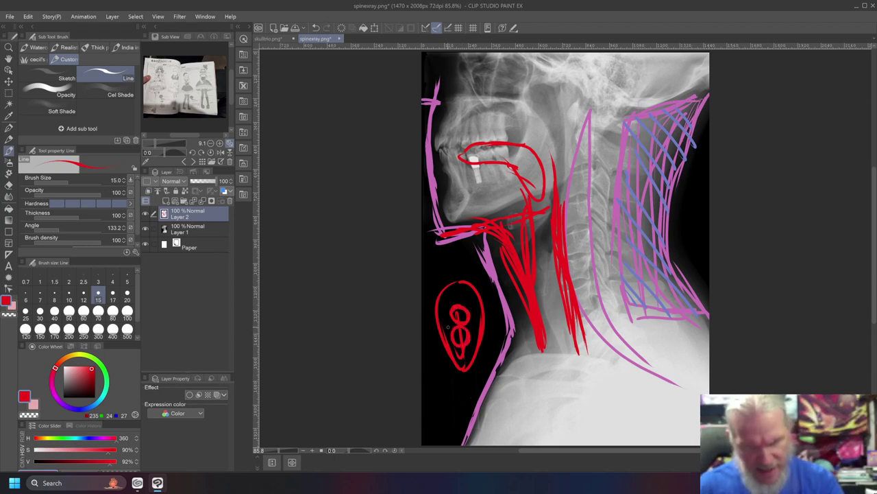
mouse_move(450, 310)
left_mouse_down()
mouse_move(449, 341)
mouse_move(471, 339)
left_mouse_up()
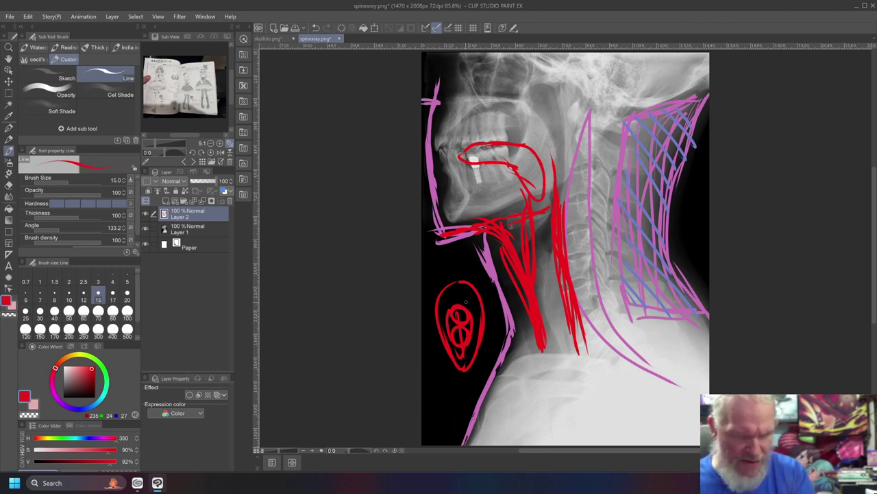
Add outward-flaring curves above and below the cross-section and shade the muscle ring around its inner circles
left_click_drag(462, 298, 517, 311)
left_click_drag(456, 297, 405, 314)
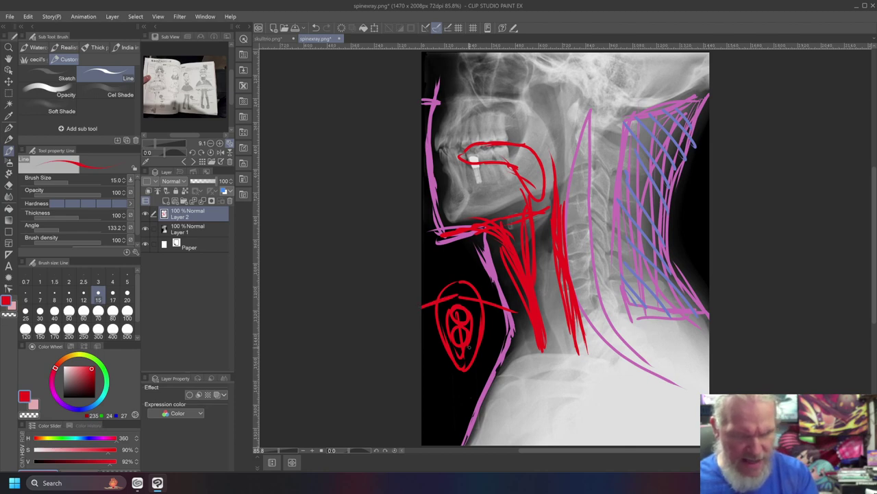
left_click_drag(471, 351, 491, 346)
mouse_move(478, 353)
left_mouse_down()
mouse_move(430, 353)
mouse_move(447, 353)
mouse_move(426, 344)
left_mouse_up()
left_click_drag(468, 307, 478, 340)
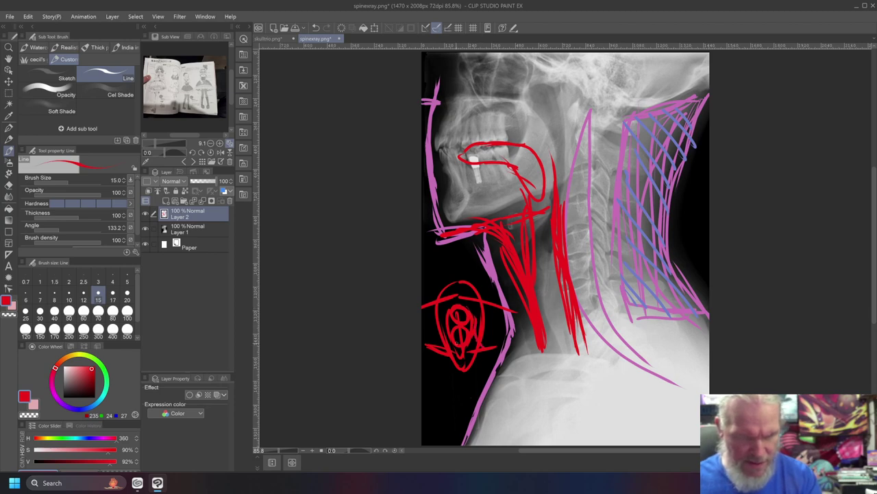
left_click_drag(444, 314, 436, 347)
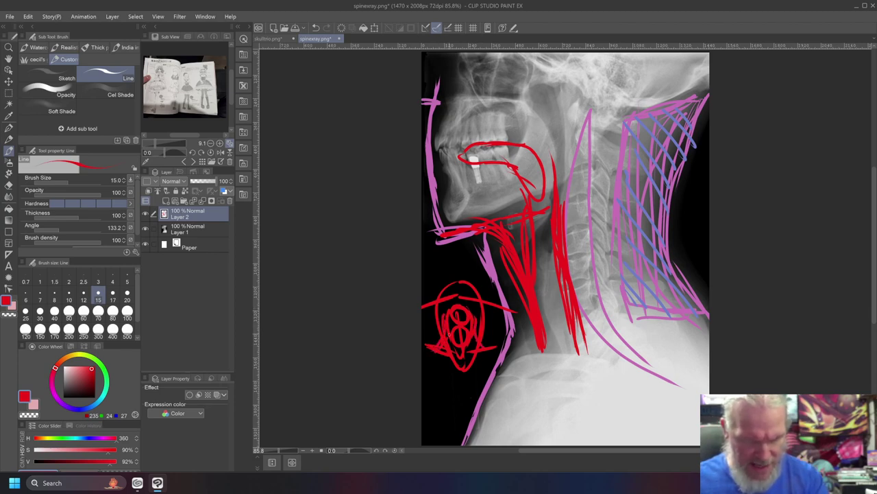
left_click_drag(469, 308, 478, 331)
mouse_move(472, 307)
left_mouse_down()
mouse_move(448, 301)
mouse_move(424, 353)
left_mouse_up()
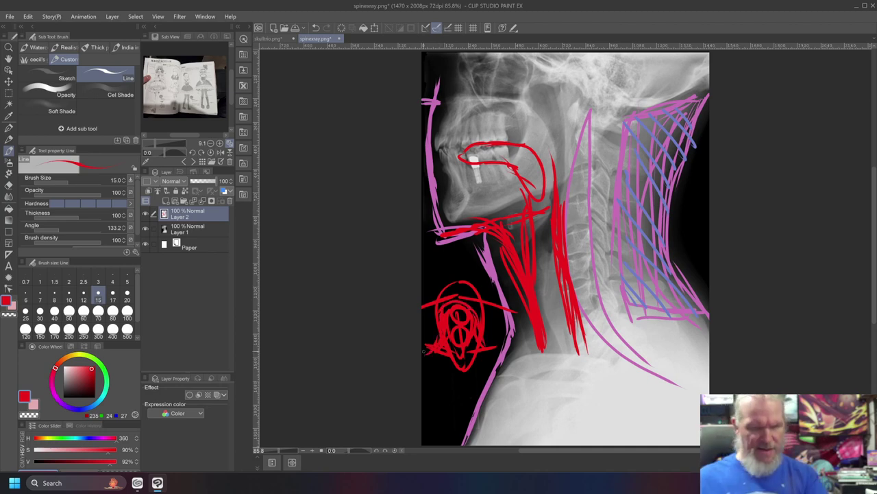
Sketch the shoulder cross-section over the lower X-ray: a wide diamond, a hatched circle at its centre and the surrounding shoulder outline
mouse_move(674, 399)
left_mouse_down()
mouse_move(557, 366)
mouse_move(490, 396)
left_mouse_up()
mouse_move(671, 399)
left_mouse_down()
mouse_move(578, 425)
mouse_move(491, 396)
mouse_move(574, 425)
left_mouse_up()
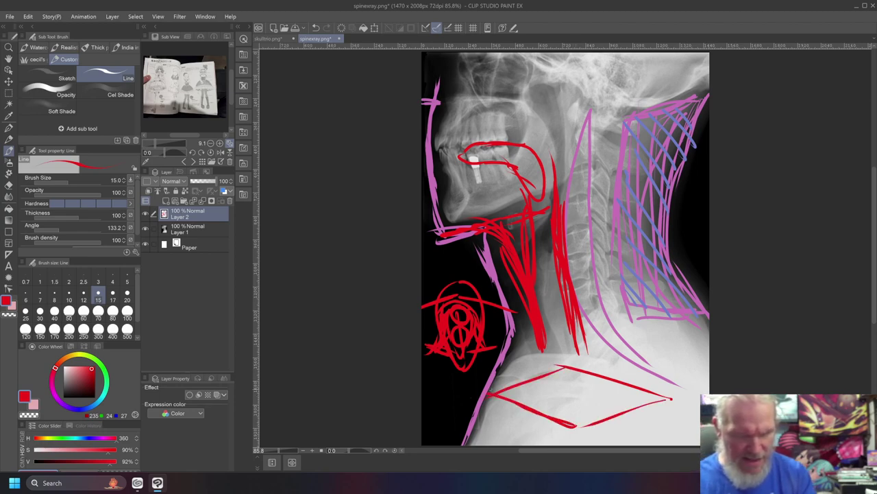
mouse_move(565, 362)
left_mouse_down()
mouse_move(669, 398)
mouse_move(492, 393)
mouse_move(590, 375)
left_mouse_up()
mouse_move(573, 370)
left_mouse_down()
mouse_move(555, 379)
mouse_move(602, 417)
mouse_move(545, 407)
mouse_move(590, 376)
mouse_move(571, 410)
mouse_move(559, 411)
mouse_move(569, 427)
left_mouse_up()
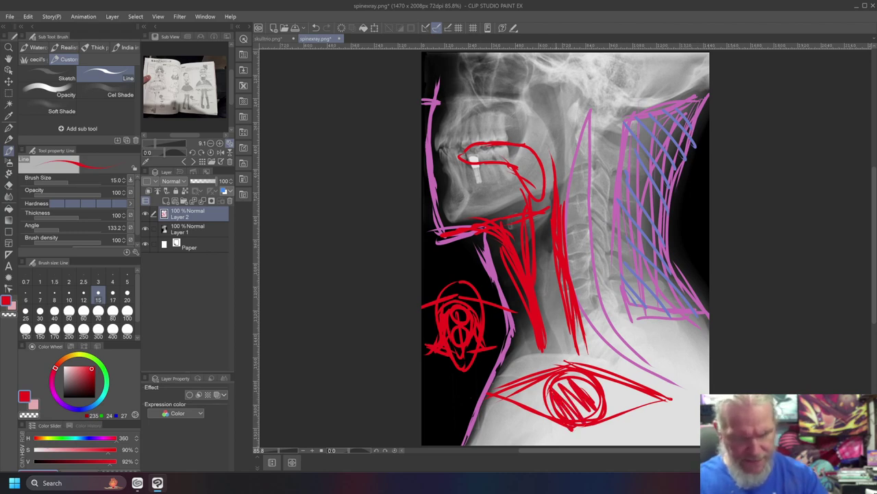
mouse_move(566, 357)
left_mouse_down()
mouse_move(487, 391)
mouse_move(593, 354)
mouse_move(674, 398)
mouse_move(639, 431)
mouse_move(577, 437)
mouse_move(670, 435)
left_mouse_up()
mouse_move(577, 433)
left_mouse_down()
mouse_move(573, 443)
mouse_move(491, 432)
mouse_move(490, 397)
mouse_move(535, 432)
mouse_move(558, 433)
mouse_move(492, 414)
mouse_move(679, 412)
left_mouse_up()
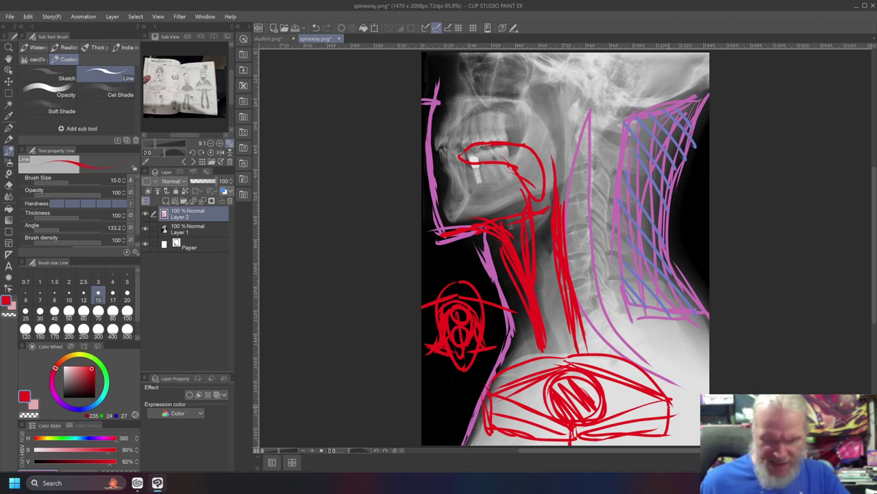
Hide Layer 2 over the X-ray and add a new layer in the skulltrio.png document
left_click(145, 214)
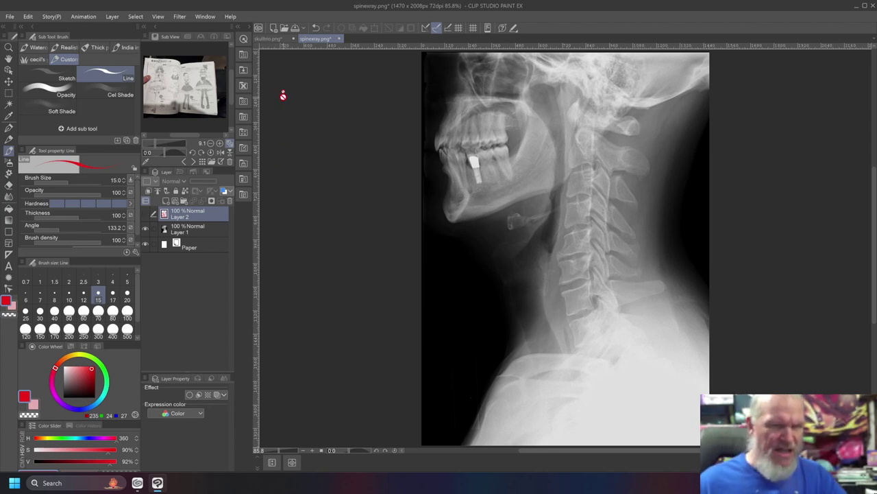
left_click(270, 40)
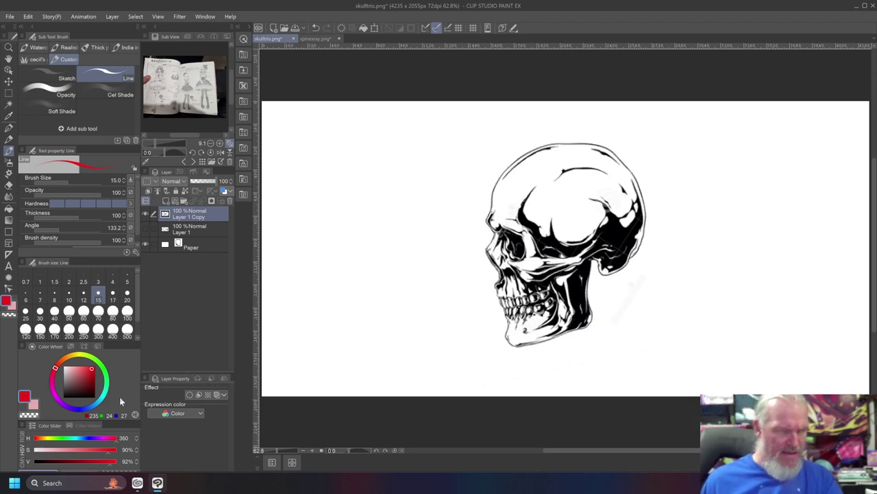
key("ctrl+shift+n")
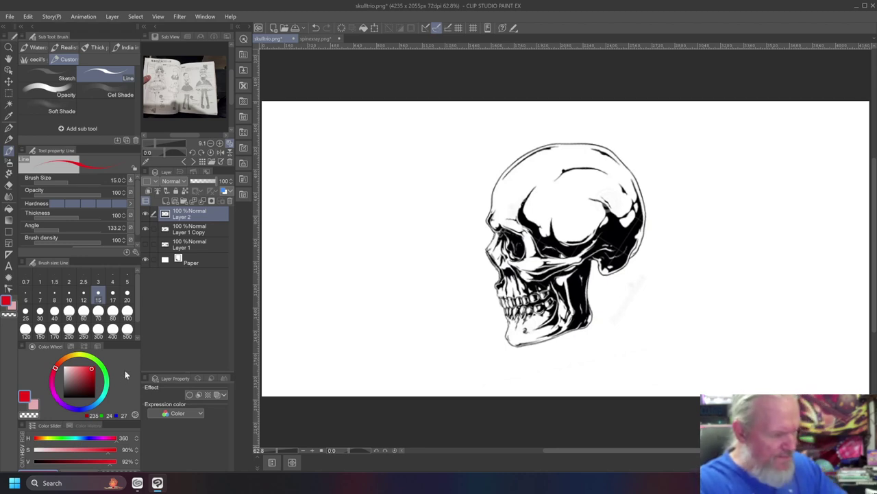
Draw a large red oval around the skull and build up a smaller circle around the back of the cranium
mouse_move(612, 269)
left_mouse_down()
mouse_move(642, 218)
mouse_move(626, 177)
mouse_move(586, 149)
mouse_move(548, 147)
mouse_move(500, 176)
mouse_move(482, 221)
mouse_move(489, 281)
mouse_move(527, 306)
mouse_move(592, 300)
mouse_move(635, 257)
mouse_move(604, 161)
left_mouse_up()
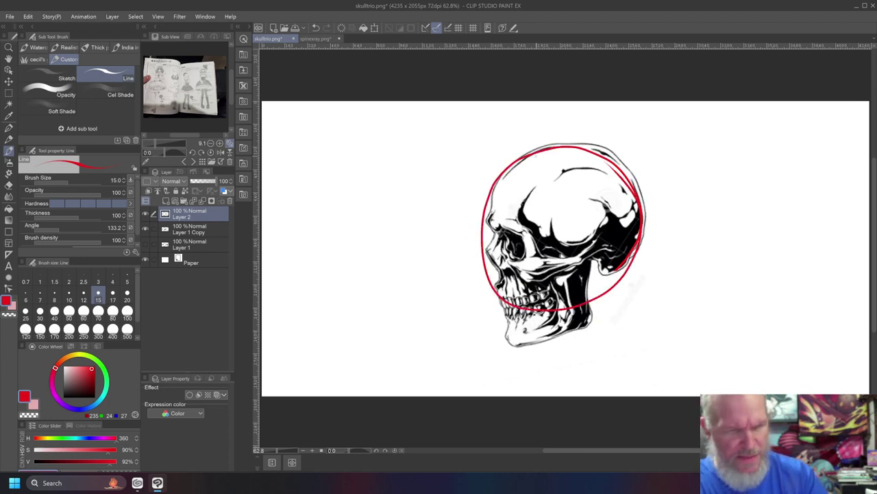
mouse_move(491, 187)
left_mouse_down()
mouse_move(498, 279)
mouse_move(486, 218)
mouse_move(518, 280)
left_mouse_up()
mouse_move(495, 237)
left_mouse_down()
mouse_move(538, 298)
mouse_move(600, 299)
mouse_move(632, 269)
mouse_move(646, 179)
left_mouse_up()
mouse_move(641, 214)
left_mouse_down()
mouse_move(578, 154)
mouse_move(541, 151)
mouse_move(509, 174)
left_mouse_up()
left_click_drag(557, 150, 630, 177)
left_click_drag(643, 229, 564, 148)
mouse_move(615, 156)
left_mouse_down()
mouse_move(521, 173)
mouse_move(495, 197)
mouse_move(490, 223)
left_mouse_up()
left_click_drag(491, 183, 493, 264)
mouse_move(617, 270)
left_mouse_down()
mouse_move(589, 268)
mouse_move(604, 272)
mouse_move(627, 169)
mouse_move(544, 170)
mouse_move(530, 187)
mouse_move(531, 240)
mouse_move(616, 262)
left_mouse_up()
mouse_move(534, 173)
left_mouse_down()
mouse_move(528, 220)
mouse_move(632, 237)
mouse_move(549, 165)
mouse_move(623, 255)
mouse_move(548, 159)
mouse_move(519, 233)
mouse_move(541, 244)
mouse_move(535, 215)
mouse_move(614, 266)
mouse_move(547, 164)
mouse_move(634, 204)
left_mouse_up()
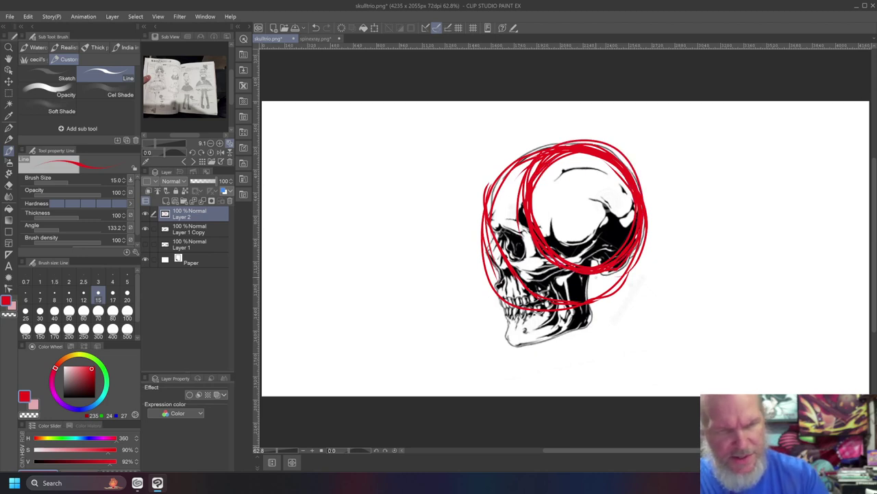
Add a forehead stroke and block in the face as a tapering box from the forehead to the chin, thickening its back edge
left_click_drag(539, 153, 487, 174)
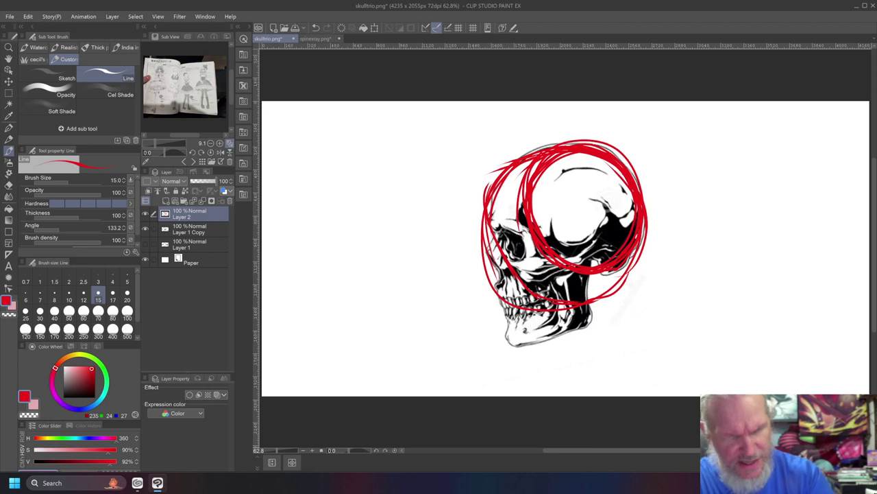
mouse_move(517, 184)
left_mouse_down()
mouse_move(499, 191)
mouse_move(503, 317)
left_mouse_up()
left_click_drag(488, 225, 511, 351)
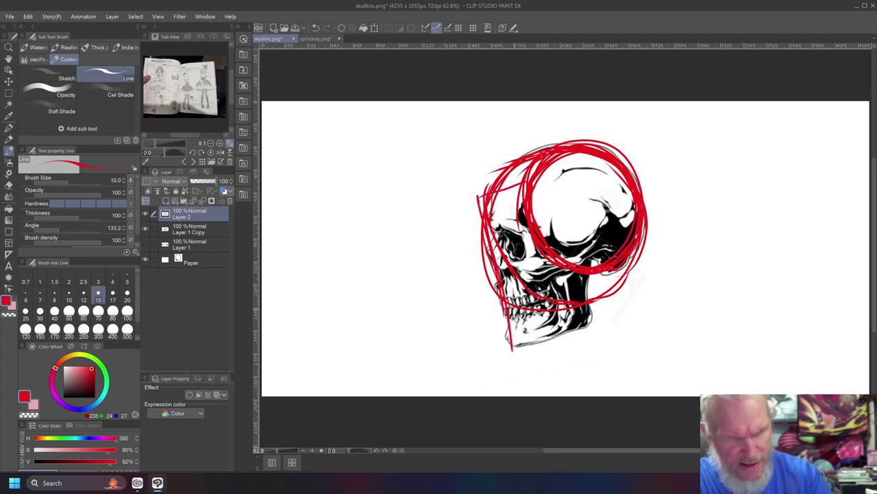
mouse_move(547, 255)
left_mouse_down()
mouse_move(556, 337)
mouse_move(554, 301)
left_mouse_up()
mouse_move(558, 332)
left_mouse_down()
mouse_move(512, 339)
mouse_move(489, 256)
left_mouse_up()
left_click_drag(482, 226, 510, 343)
mouse_move(492, 197)
left_mouse_down()
mouse_move(520, 188)
mouse_move(477, 200)
left_mouse_up()
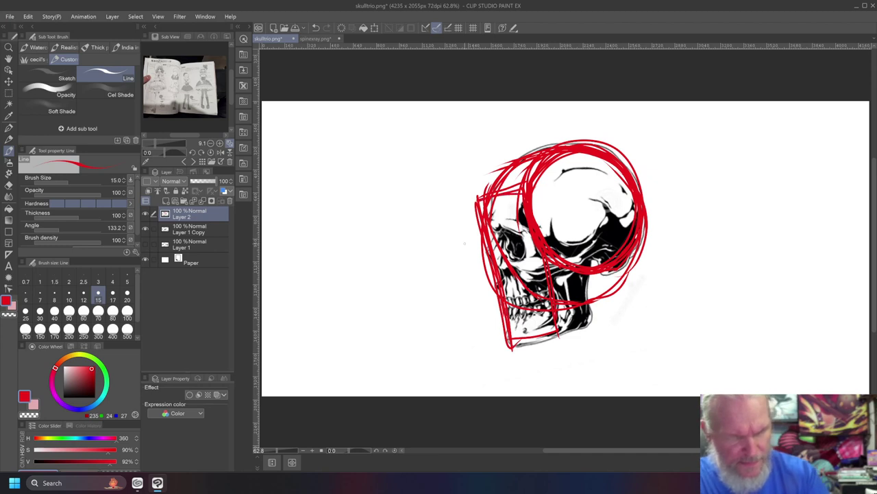
mouse_move(539, 249)
left_mouse_down()
mouse_move(554, 328)
mouse_move(496, 345)
mouse_move(519, 342)
left_mouse_up()
left_click_drag(553, 269, 559, 339)
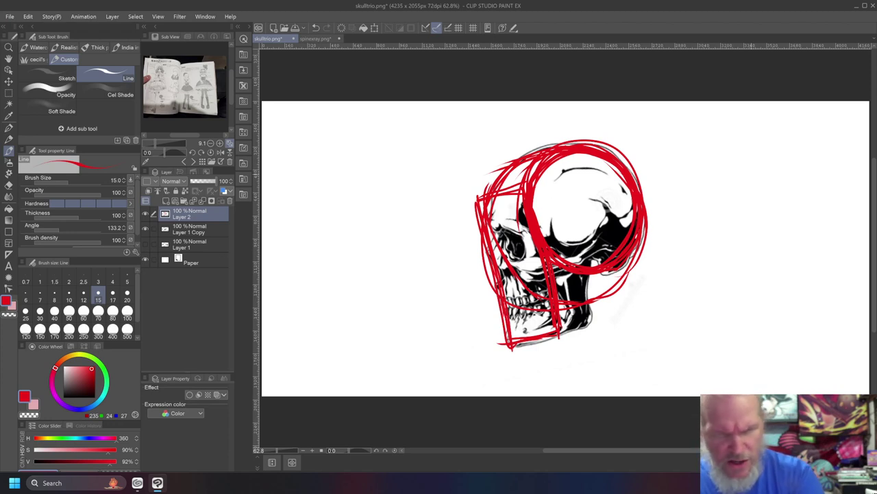
Sketch a front-view head beside the skull: a large oval, an inner cranial circle, two face side lines and a brow line
mouse_move(743, 148)
left_mouse_down()
mouse_move(741, 266)
mouse_move(750, 149)
mouse_move(652, 265)
mouse_move(826, 301)
mouse_move(721, 142)
left_mouse_up()
left_click_drag(786, 167, 793, 315)
left_click_drag(679, 169, 690, 339)
mouse_move(732, 148)
left_mouse_down()
mouse_move(684, 198)
mouse_move(778, 248)
mouse_move(708, 158)
left_mouse_up()
mouse_move(775, 186)
left_mouse_down()
mouse_move(677, 191)
mouse_move(694, 341)
left_mouse_up()
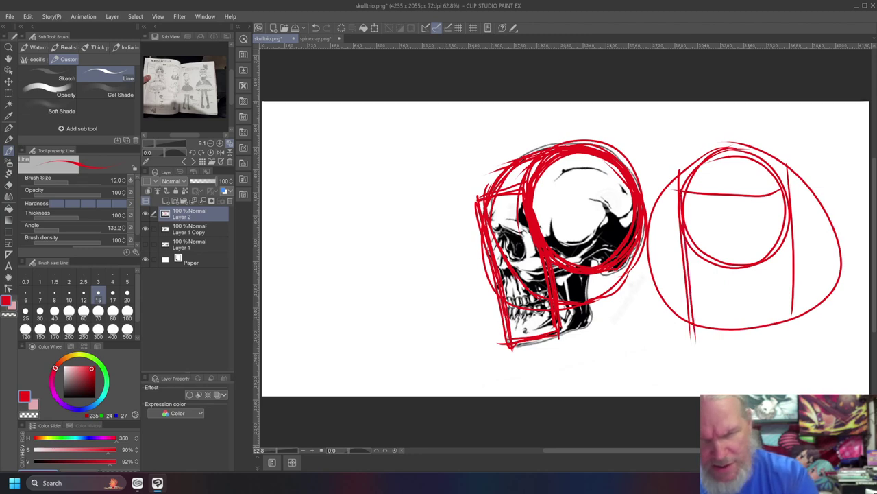
Close the front-view jaw and retrace its cranial circle, and clear all red strokes from the layer
mouse_move(789, 237)
left_mouse_down()
mouse_move(782, 342)
mouse_move(696, 342)
mouse_move(685, 204)
left_mouse_up()
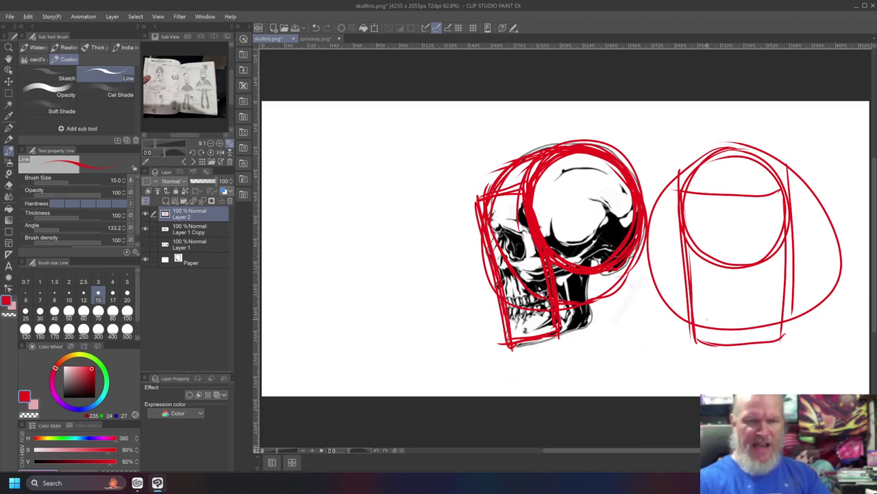
left_click_drag(688, 260, 786, 207)
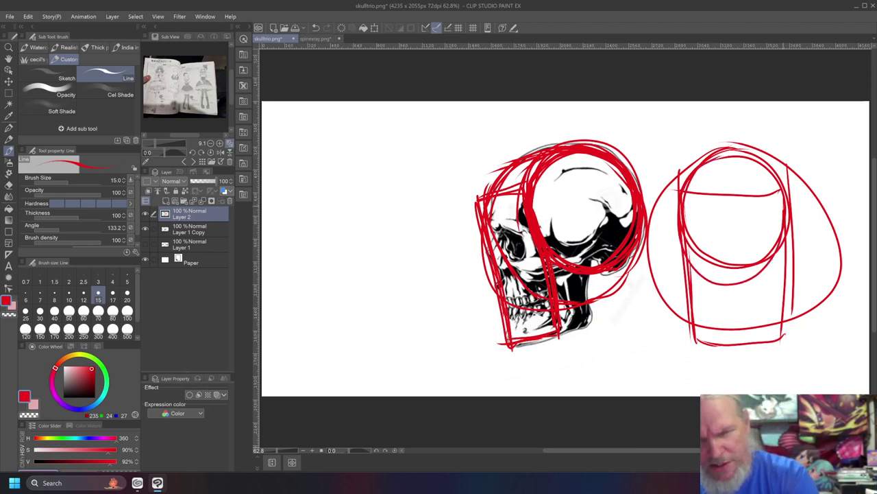
mouse_move(783, 243)
left_mouse_down()
mouse_move(771, 256)
mouse_move(717, 266)
left_mouse_up()
mouse_move(717, 269)
left_mouse_down()
mouse_move(741, 264)
mouse_move(777, 227)
mouse_move(749, 259)
left_mouse_up()
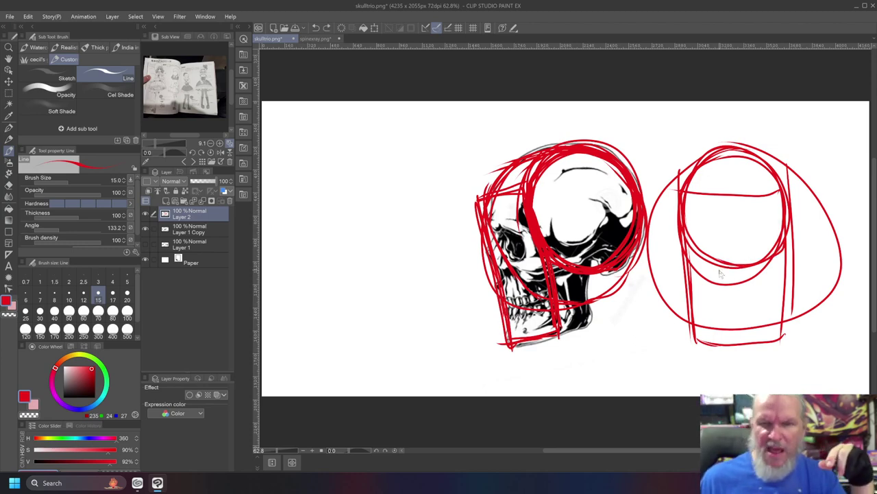
key("Delete")
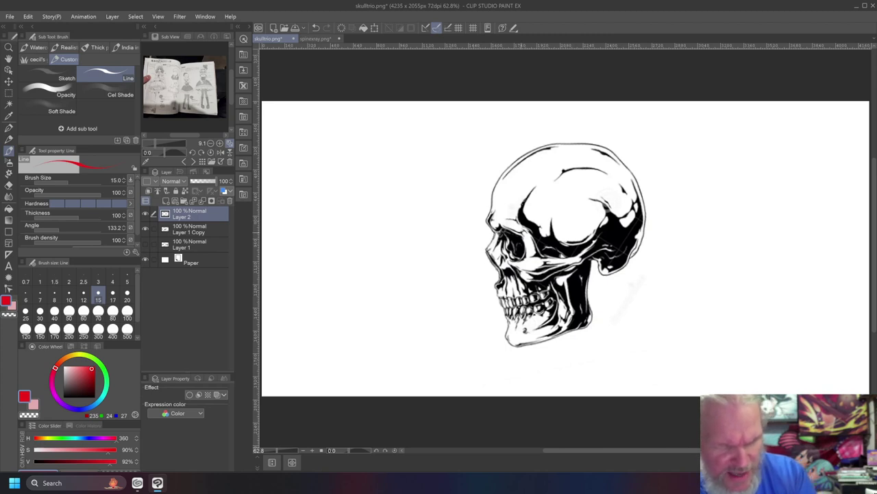
Outline the skull's eye socket, cheekbone arch and lower jaw in red
mouse_move(525, 232)
left_mouse_down()
mouse_move(489, 221)
mouse_move(503, 224)
mouse_move(537, 269)
mouse_move(514, 227)
mouse_move(495, 222)
left_mouse_up()
mouse_move(598, 243)
left_mouse_down()
mouse_move(514, 272)
mouse_move(569, 260)
mouse_move(500, 267)
mouse_move(548, 270)
left_mouse_up()
left_click_drag(495, 220, 506, 263)
mouse_move(562, 263)
left_mouse_down()
mouse_move(573, 320)
mouse_move(515, 341)
mouse_move(505, 308)
mouse_move(510, 335)
left_mouse_up()
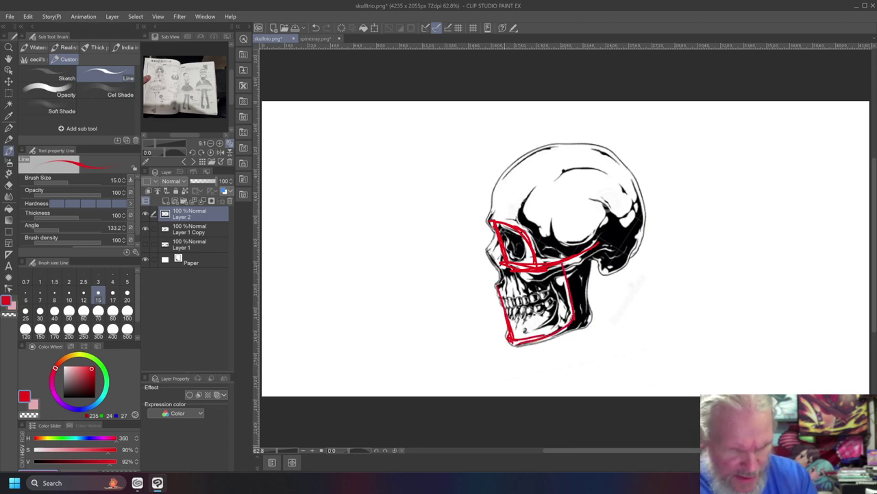
Draw a pointed nose with its nostril projecting from the skull, and add the upper lip curve below it
mouse_move(488, 248)
left_mouse_down()
mouse_move(473, 284)
mouse_move(499, 288)
mouse_move(476, 285)
mouse_move(472, 274)
mouse_move(498, 286)
left_mouse_up()
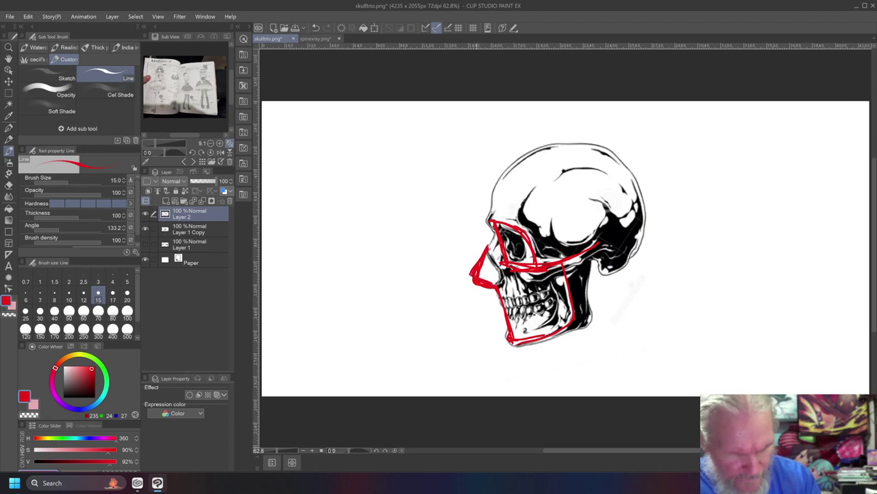
mouse_move(490, 239)
left_mouse_down()
mouse_move(458, 288)
mouse_move(487, 290)
left_mouse_up()
mouse_move(486, 295)
left_mouse_down()
mouse_move(494, 323)
mouse_move(486, 307)
left_mouse_up()
mouse_move(480, 274)
left_mouse_down()
mouse_move(495, 288)
mouse_move(492, 277)
left_mouse_up()
mouse_move(486, 234)
left_mouse_down()
mouse_move(464, 290)
mouse_move(476, 287)
left_mouse_up()
Trace the head contour from the brow over the cranium and continue it down the back of the neck
mouse_move(486, 241)
left_mouse_down()
mouse_move(482, 201)
mouse_move(495, 171)
mouse_move(540, 136)
mouse_move(586, 135)
mouse_move(632, 151)
mouse_move(647, 233)
mouse_move(639, 309)
left_mouse_up()
left_click_drag(642, 248, 633, 312)
left_click_drag(635, 281, 644, 334)
left_click_drag(637, 300, 656, 362)
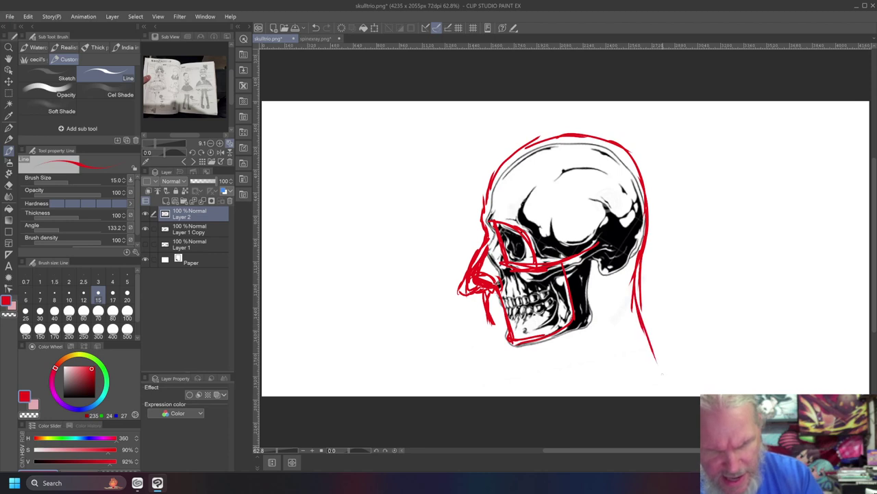
mouse_move(644, 332)
left_mouse_down()
mouse_move(675, 388)
mouse_move(664, 362)
left_mouse_up()
left_click_drag(634, 295, 644, 316)
Draw a small circle behind the jaw below the skull base, with neck muscle lines running down from it
mouse_move(599, 269)
left_mouse_down()
mouse_move(594, 288)
mouse_move(602, 270)
mouse_move(621, 352)
left_mouse_up()
left_click_drag(610, 299, 619, 353)
left_click_drag(594, 282, 594, 347)
left_click_drag(613, 305, 619, 353)
left_click_drag(612, 285, 618, 322)
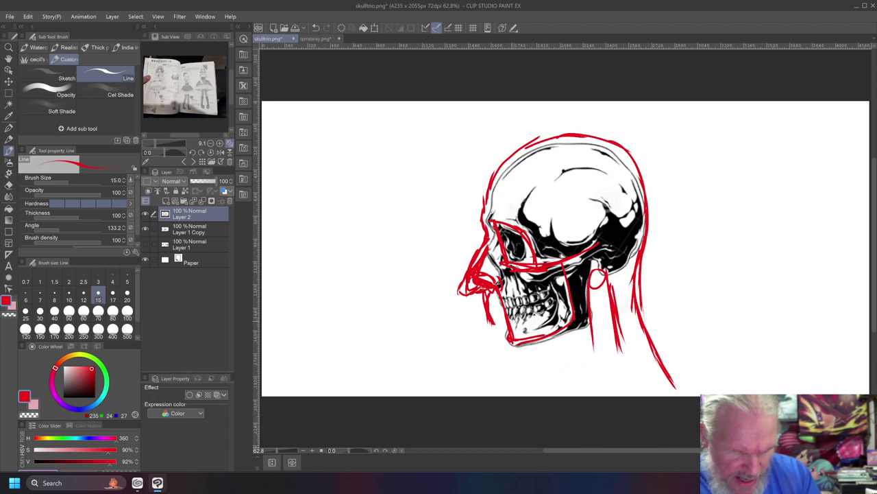
Draw the front of the neck down from under the jaw and thicken the back-of-neck line
left_click_drag(553, 327, 573, 386)
left_click_drag(594, 344, 598, 369)
left_click_drag(558, 334, 566, 396)
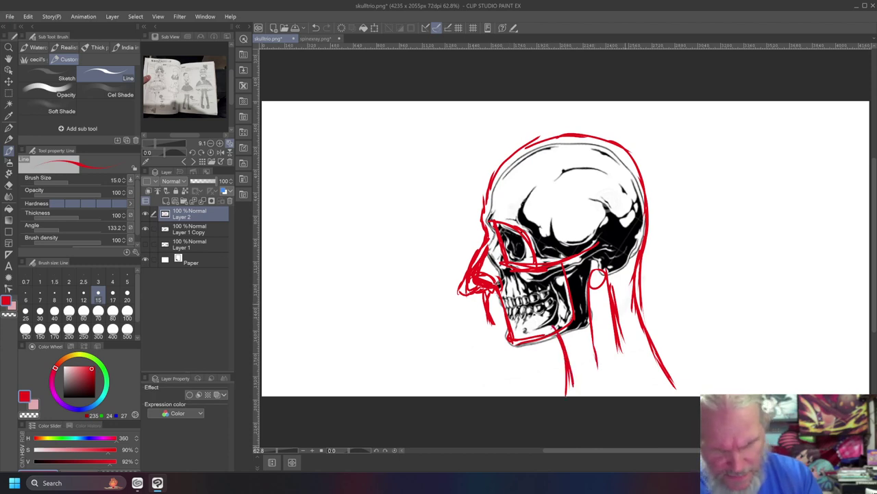
left_click_drag(635, 267, 665, 372)
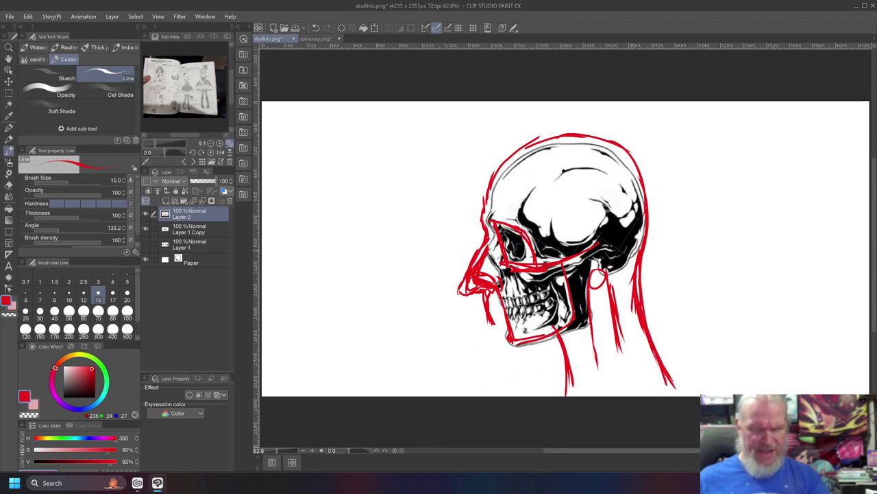
Erase the projecting nose with the transparent colour, enlarging the brush to size 50
key("c")
left_click_drag(457, 293, 465, 286)
left_click_drag(466, 267, 469, 282)
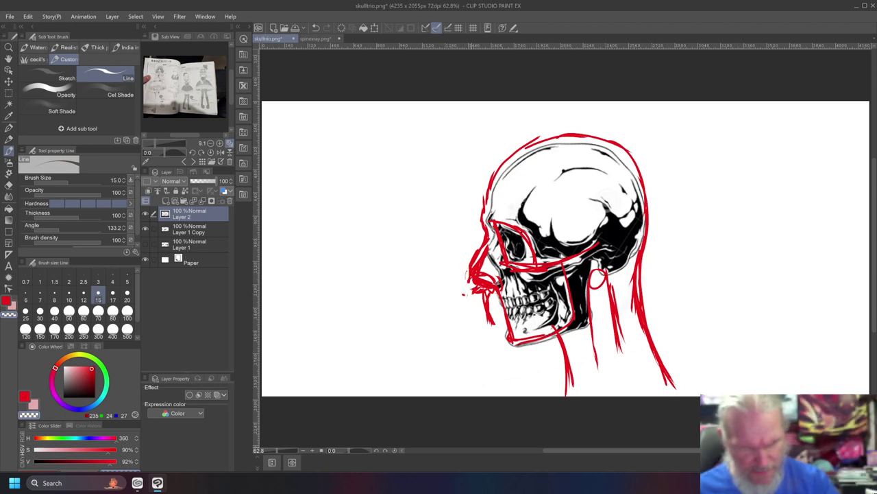
mouse_move(470, 254)
left_mouse_down()
mouse_move(476, 288)
mouse_move(482, 280)
left_mouse_up()
left_click_drag(485, 240, 487, 256)
mouse_move(483, 237)
left_mouse_down()
mouse_move(479, 257)
mouse_move(478, 243)
mouse_move(487, 249)
mouse_move(468, 276)
mouse_move(466, 262)
mouse_move(466, 275)
mouse_move(488, 291)
left_mouse_up()
key("bracketright")
key("bracketright")
key("bracketright")
key("bracketright")
key("bracketright")
key("bracketright")
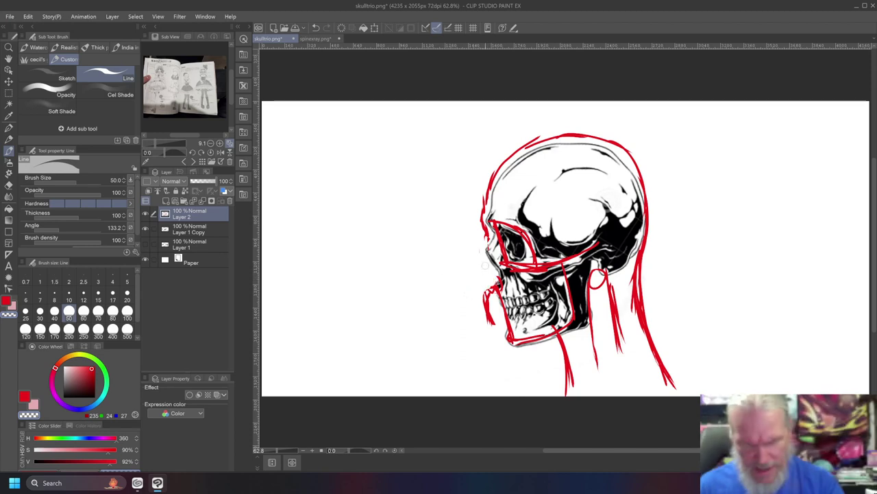
Redraw a shorter nose profile in red with a size 10 brush
left_click(69, 300)
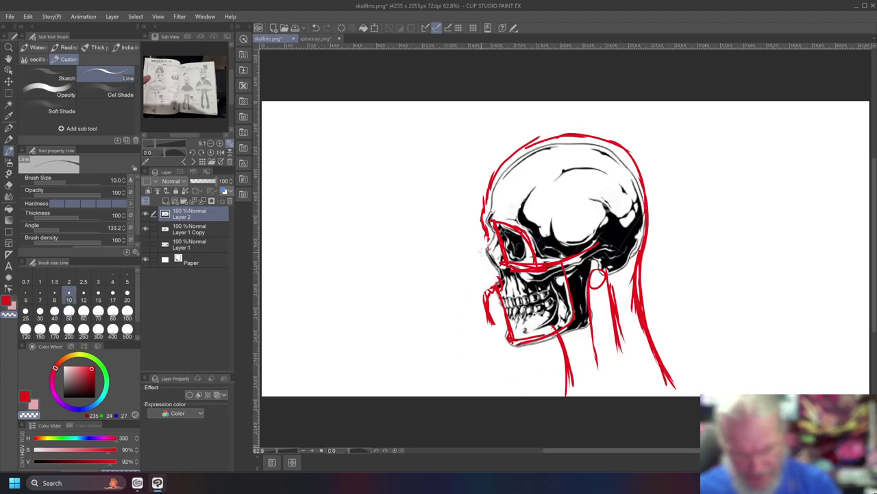
key("c")
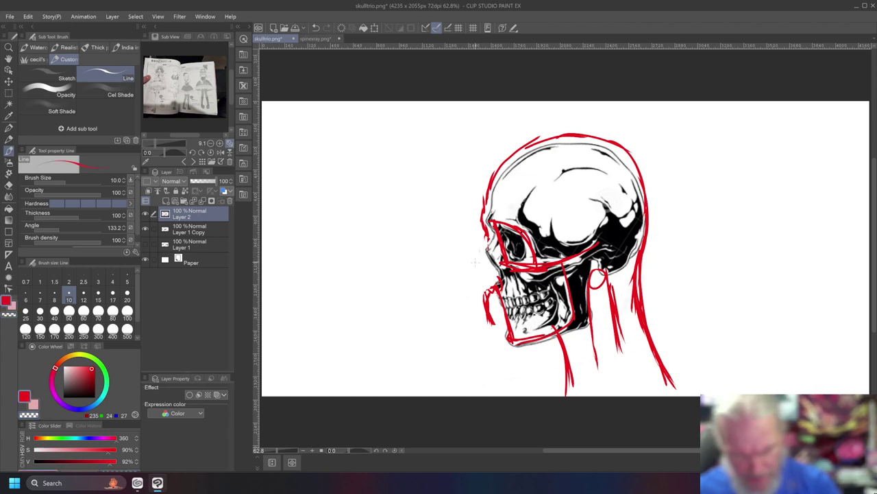
mouse_move(486, 249)
left_mouse_down()
mouse_move(472, 280)
mouse_move(481, 284)
left_mouse_up()
mouse_move(487, 255)
left_mouse_down()
mouse_move(482, 282)
mouse_move(483, 265)
left_mouse_up()
left_click_drag(484, 253, 479, 279)
Draw the lips and chin profile in front of the teeth, and refine the underside and bridge of the nose
left_click_drag(481, 271, 488, 317)
left_click_drag(499, 304, 492, 313)
mouse_move(506, 309)
left_mouse_down()
mouse_move(496, 314)
mouse_move(504, 348)
mouse_move(513, 351)
mouse_move(493, 329)
left_mouse_up()
mouse_move(490, 291)
left_mouse_down()
mouse_move(488, 308)
mouse_move(476, 289)
left_mouse_up()
mouse_move(479, 291)
left_mouse_down()
mouse_move(470, 270)
mouse_move(473, 281)
left_mouse_up()
left_click_drag(483, 234, 474, 271)
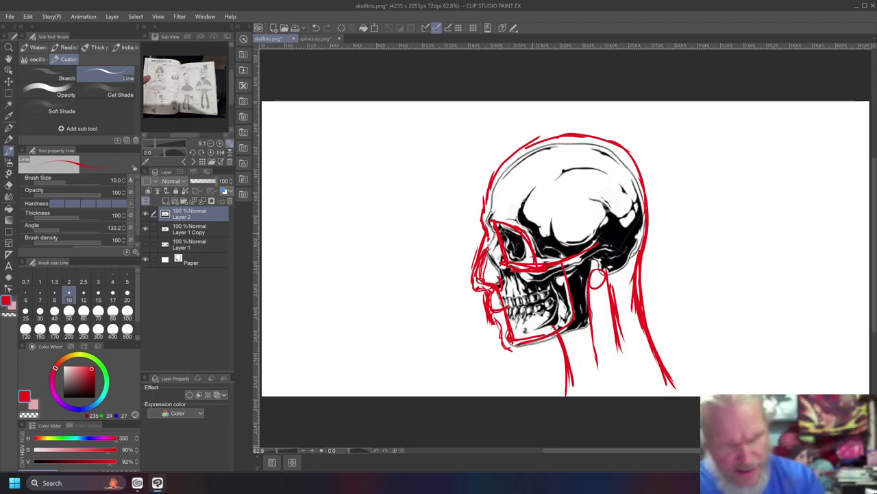
Box in the side of the face from the eye socket to behind the jaw, and add guide lines to the nose
mouse_move(570, 222)
left_mouse_down()
mouse_move(587, 334)
mouse_move(518, 342)
mouse_move(486, 253)
left_mouse_up()
left_click_drag(504, 305, 490, 260)
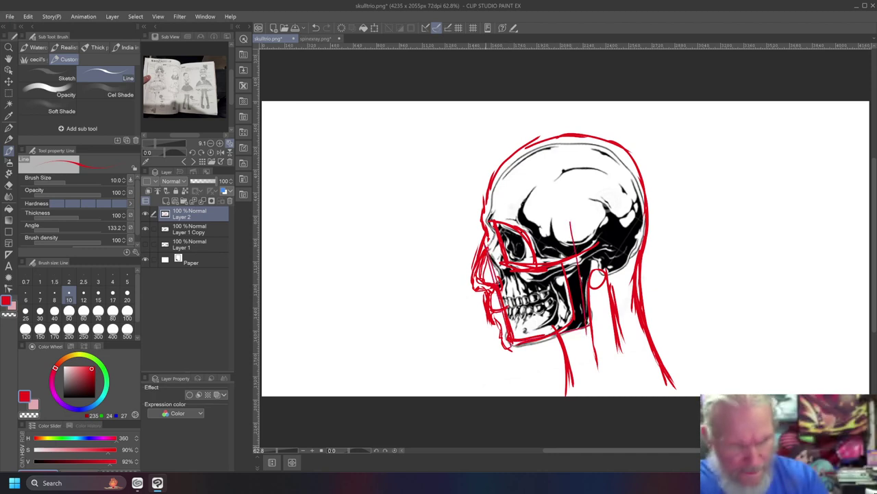
mouse_move(572, 222)
left_mouse_down()
mouse_move(484, 242)
mouse_move(589, 277)
mouse_move(601, 326)
left_mouse_up()
mouse_move(600, 324)
left_mouse_down()
mouse_move(517, 348)
mouse_move(593, 329)
mouse_move(574, 220)
mouse_move(600, 329)
left_mouse_up()
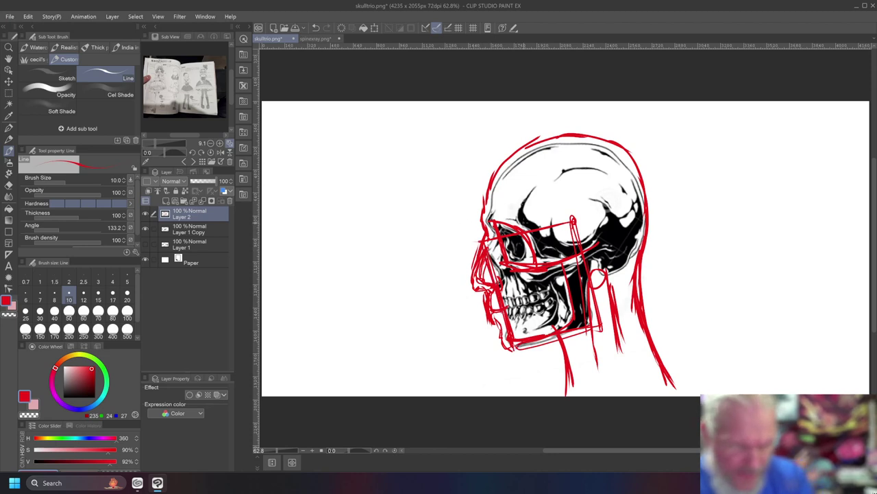
Add a curved brow ridge above the eye socket and raise the face box to a second line at brow level
mouse_move(508, 226)
left_mouse_down()
mouse_move(486, 223)
mouse_move(529, 229)
left_mouse_up()
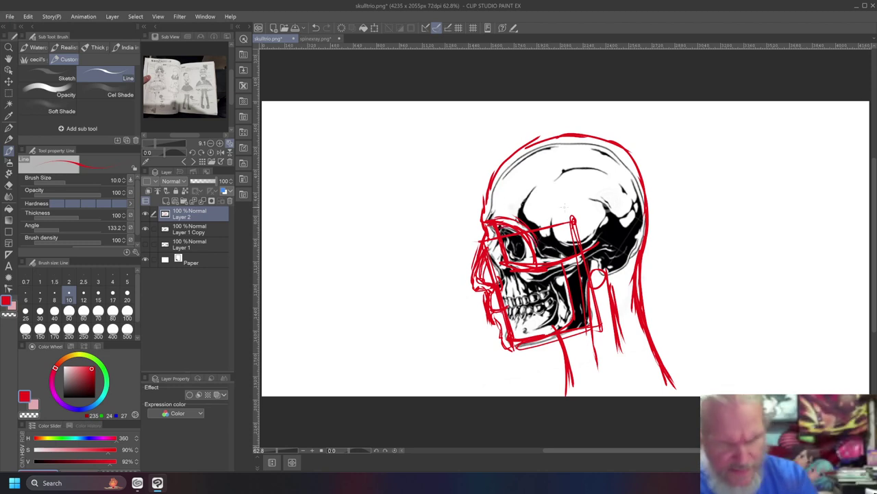
mouse_move(519, 219)
left_mouse_down()
mouse_move(573, 208)
mouse_move(478, 225)
mouse_move(478, 241)
left_mouse_up()
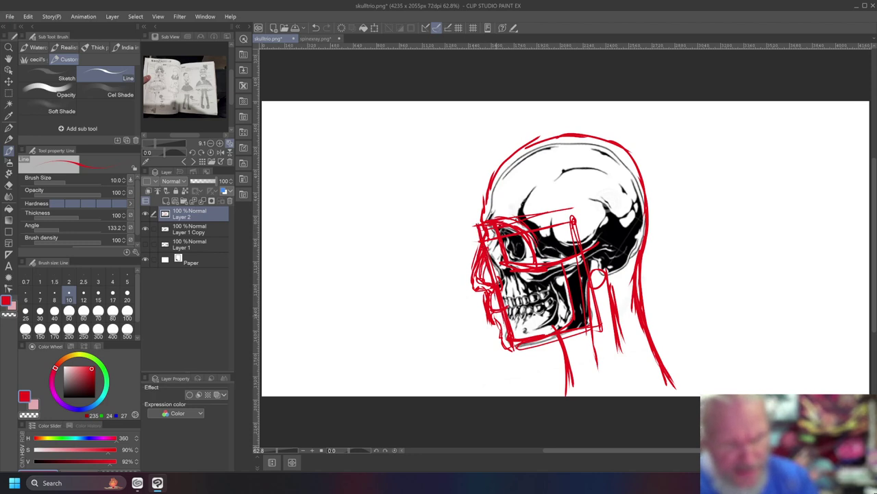
left_click_drag(572, 204, 598, 342)
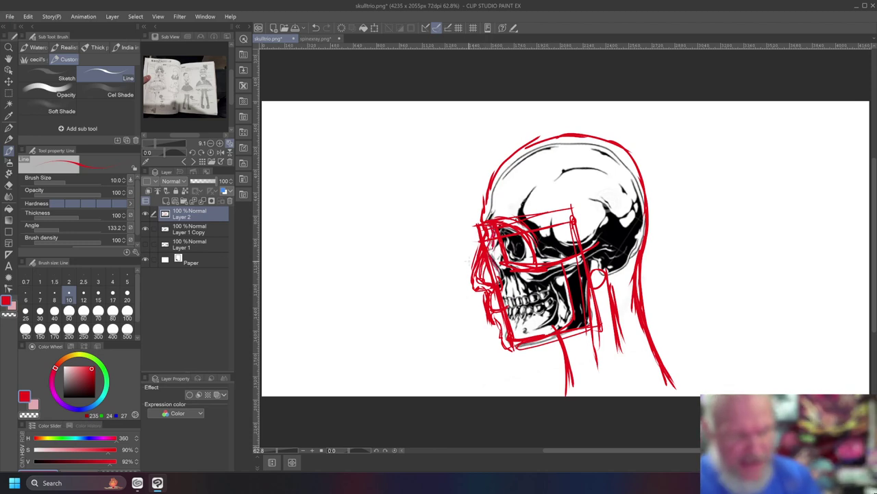
Sketch a separate front-view nose diagram beside the head: a tapering wedge with side planes and a narrow central strip extending below
mouse_move(739, 170)
left_mouse_down()
mouse_move(737, 199)
mouse_move(755, 234)
left_mouse_up()
mouse_move(739, 195)
left_mouse_down()
mouse_move(724, 234)
mouse_move(757, 233)
mouse_move(722, 237)
left_mouse_up()
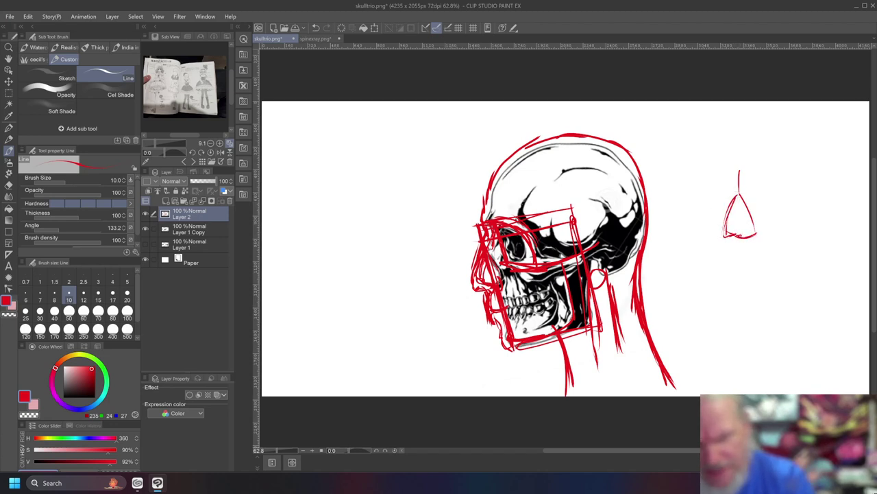
left_click_drag(738, 172, 759, 230)
left_click_drag(747, 189, 757, 230)
left_click_drag(737, 174, 722, 229)
mouse_move(735, 181)
left_mouse_down()
mouse_move(727, 203)
mouse_move(740, 197)
mouse_move(736, 235)
left_mouse_up()
mouse_move(735, 199)
left_mouse_down()
mouse_move(736, 237)
mouse_move(746, 221)
mouse_move(746, 251)
mouse_move(736, 249)
mouse_move(747, 254)
left_mouse_up()
left_click_drag(739, 255, 747, 251)
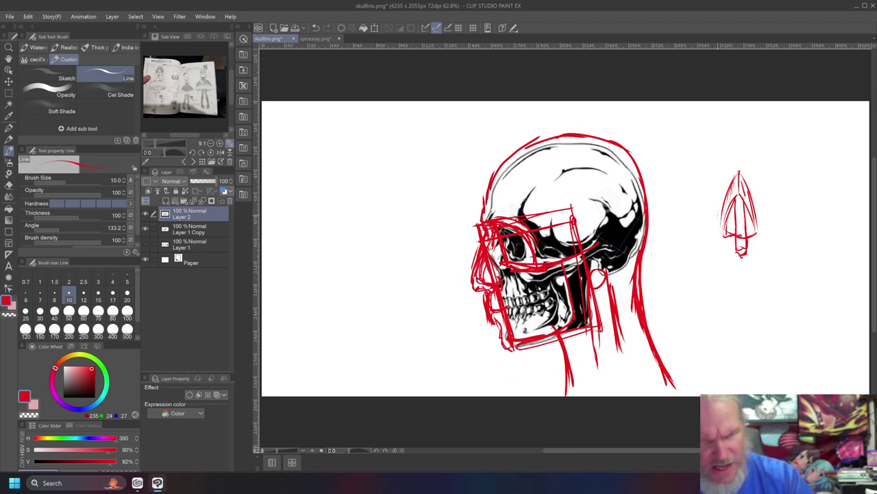
Add marks near both nose studies, and sketch a cross-section beneath the wedge with a notched centre, long upturned arms and a curved underside
left_click_drag(431, 165, 428, 198)
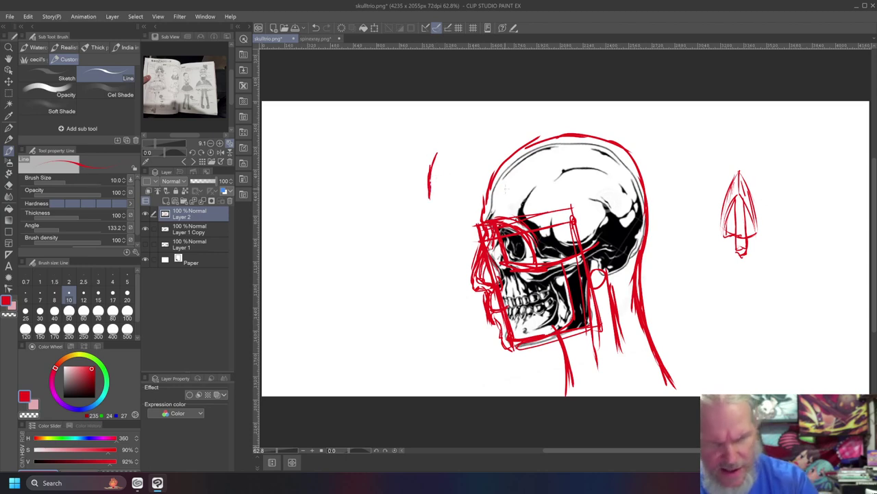
left_click_drag(705, 216, 732, 216)
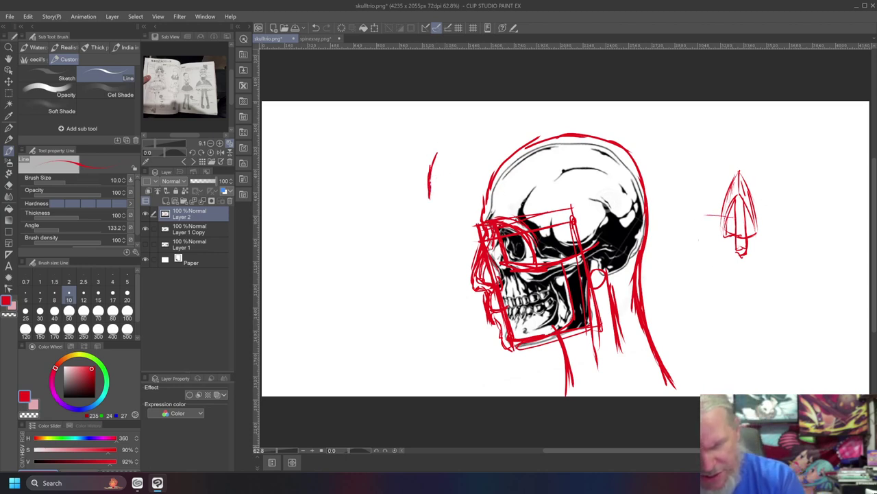
left_click_drag(751, 320, 745, 336)
left_click_drag(739, 319, 743, 334)
mouse_move(738, 320)
left_mouse_down()
mouse_move(741, 344)
mouse_move(749, 341)
left_mouse_up()
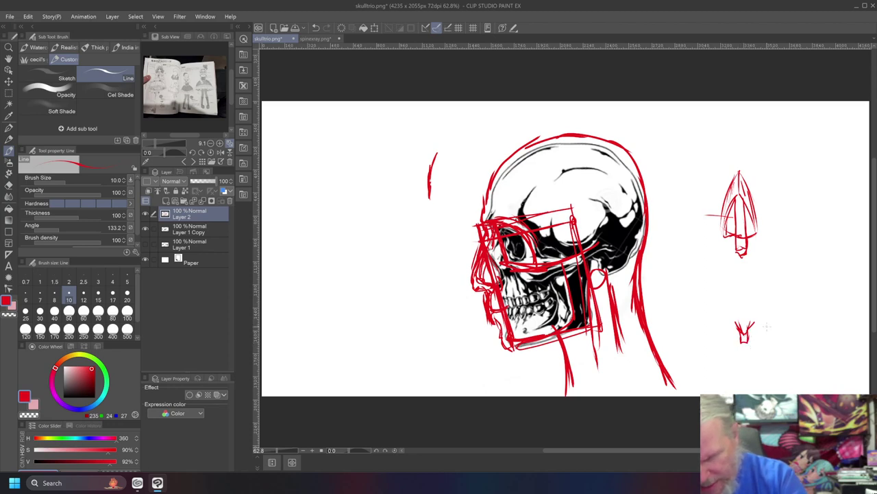
mouse_move(763, 330)
left_mouse_down()
mouse_move(791, 315)
mouse_move(790, 325)
mouse_move(701, 331)
mouse_move(692, 315)
left_mouse_up()
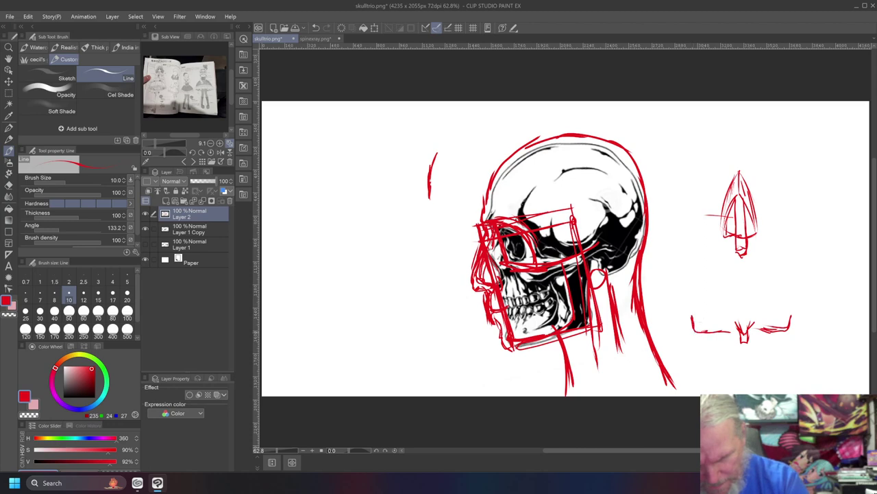
mouse_move(741, 349)
left_mouse_down()
mouse_move(784, 331)
mouse_move(733, 346)
mouse_move(720, 331)
mouse_move(696, 335)
mouse_move(687, 317)
left_mouse_up()
left_click_drag(738, 347, 752, 347)
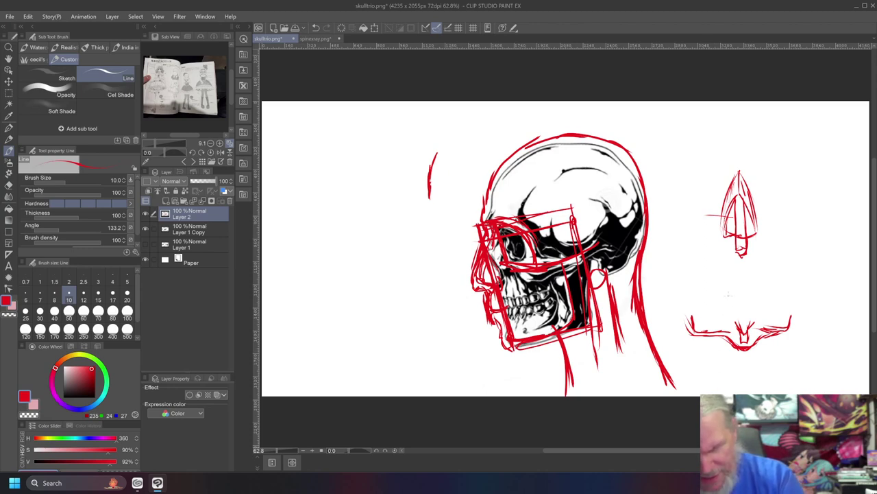
Reinforce the slanted planes of the nose cross-section and add upright inner and outer lines at both ends
left_click_drag(758, 319, 786, 316)
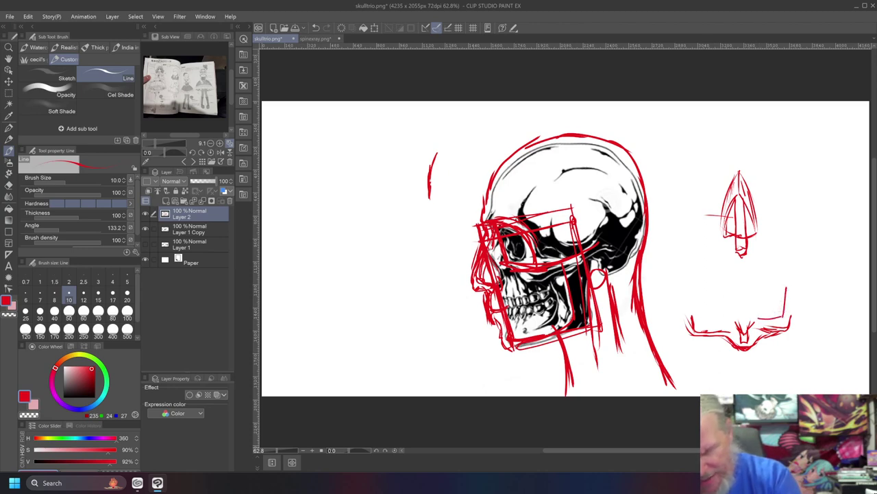
left_click_drag(748, 344, 762, 322)
left_click_drag(760, 328, 786, 318)
mouse_move(779, 323)
left_mouse_down()
mouse_move(793, 306)
mouse_move(789, 318)
left_mouse_up()
left_click_drag(793, 288, 790, 316)
left_click_drag(772, 325, 790, 311)
mouse_move(731, 320)
left_mouse_down()
mouse_move(696, 317)
mouse_move(691, 290)
left_mouse_up()
mouse_move(693, 289)
left_mouse_down()
mouse_move(697, 319)
mouse_move(739, 344)
mouse_move(733, 330)
mouse_move(702, 324)
mouse_move(687, 289)
mouse_move(698, 325)
mouse_move(738, 337)
left_mouse_up()
mouse_move(733, 327)
left_mouse_down()
mouse_move(740, 340)
mouse_move(730, 330)
left_mouse_up()
Draw a tall triangular nose wedge in front of the skull's face, with curved cross-contours and a rounded oval base
left_click_drag(419, 182, 432, 270)
left_click_drag(420, 185, 392, 252)
left_click_drag(411, 205, 390, 251)
left_click_drag(432, 270, 392, 267)
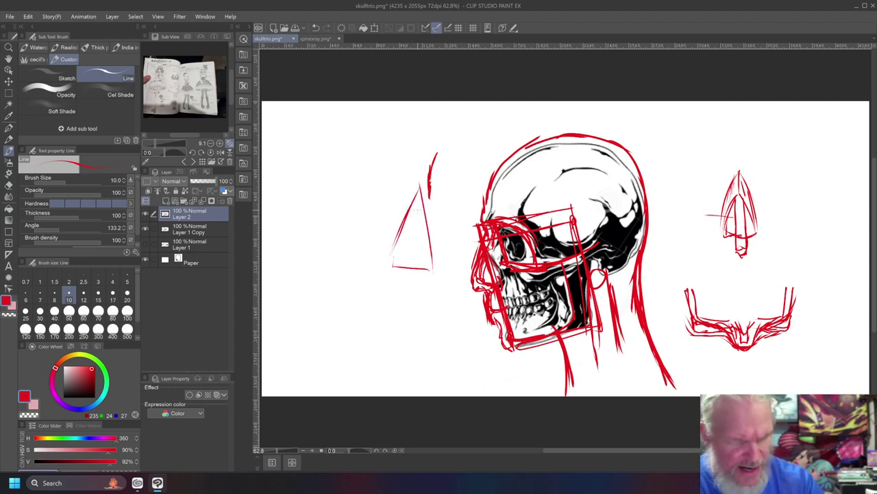
mouse_move(419, 204)
left_mouse_down()
mouse_move(403, 261)
mouse_move(428, 212)
mouse_move(435, 255)
mouse_move(404, 277)
mouse_move(438, 258)
mouse_move(428, 260)
left_mouse_up()
mouse_move(413, 212)
left_mouse_down()
mouse_move(431, 215)
mouse_move(436, 264)
left_mouse_up()
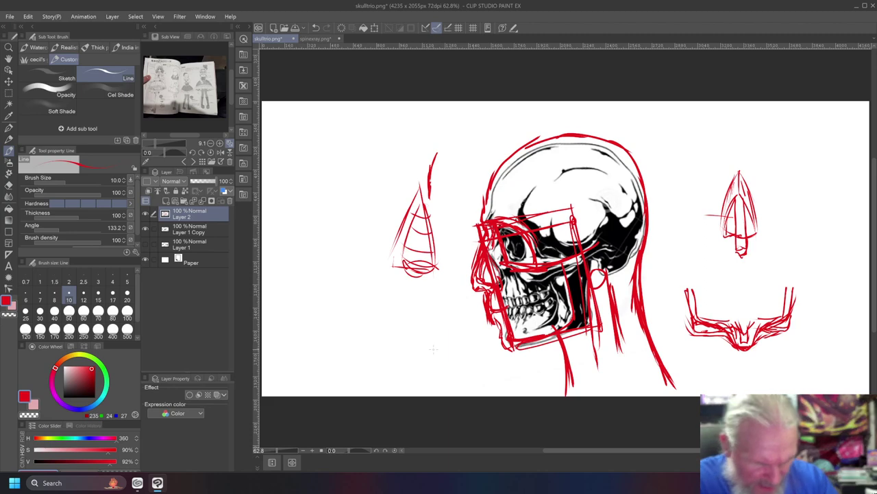
Sketch a nose study below the triangular wedge, with a narrow bridge, side plane, round tip, nostril wing and rounded underside
mouse_move(423, 344)
left_mouse_down()
mouse_move(441, 359)
mouse_move(403, 354)
mouse_move(430, 347)
mouse_move(404, 358)
left_mouse_up()
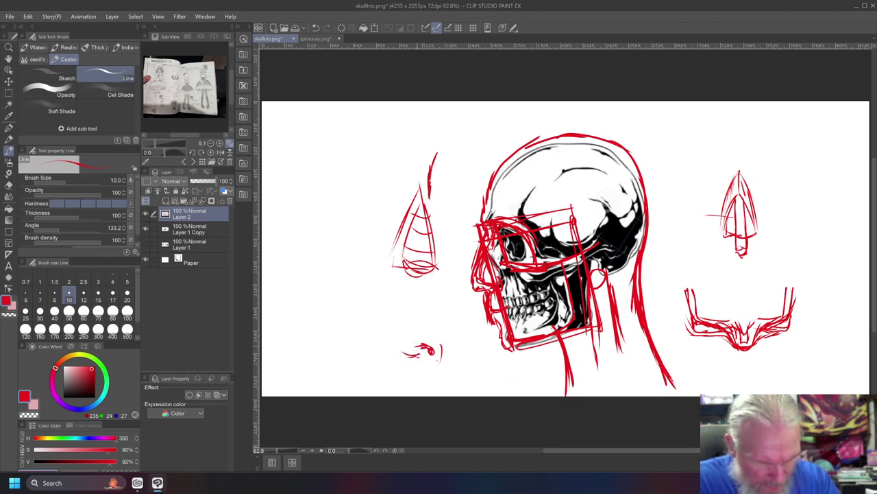
mouse_move(426, 330)
left_mouse_down()
mouse_move(419, 291)
mouse_move(428, 339)
mouse_move(441, 343)
mouse_move(418, 316)
mouse_move(419, 280)
left_mouse_up()
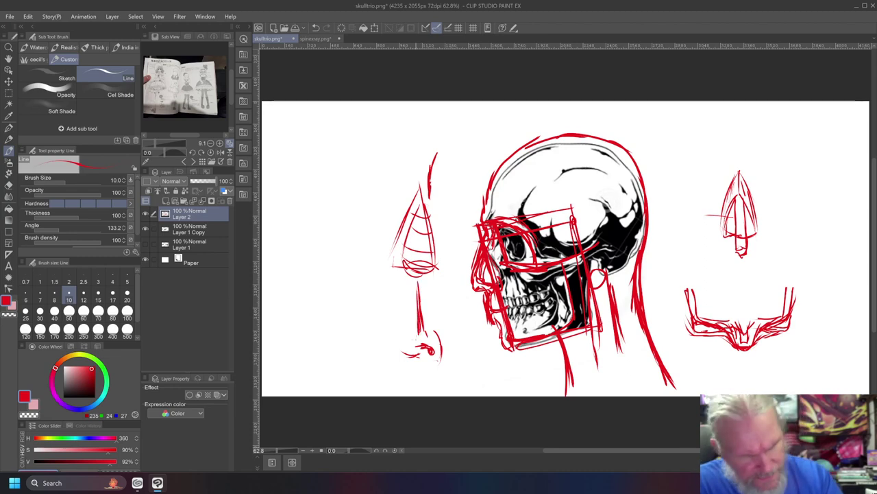
mouse_move(432, 329)
left_mouse_down()
mouse_move(422, 288)
mouse_move(423, 316)
mouse_move(421, 296)
left_mouse_up()
left_click_drag(419, 339, 417, 286)
mouse_move(418, 348)
left_mouse_down()
mouse_move(416, 292)
mouse_move(411, 358)
mouse_move(422, 351)
mouse_move(400, 342)
left_mouse_up()
mouse_move(406, 330)
left_mouse_down()
mouse_move(397, 384)
mouse_move(419, 381)
mouse_move(414, 358)
mouse_move(418, 366)
left_mouse_up()
mouse_move(414, 324)
left_mouse_down()
mouse_move(413, 354)
mouse_move(399, 362)
mouse_move(400, 333)
left_mouse_up()
Draw a small rounded nose outline beside the study and a small faceted nose wedge next to its bridge
left_click_drag(342, 297, 361, 313)
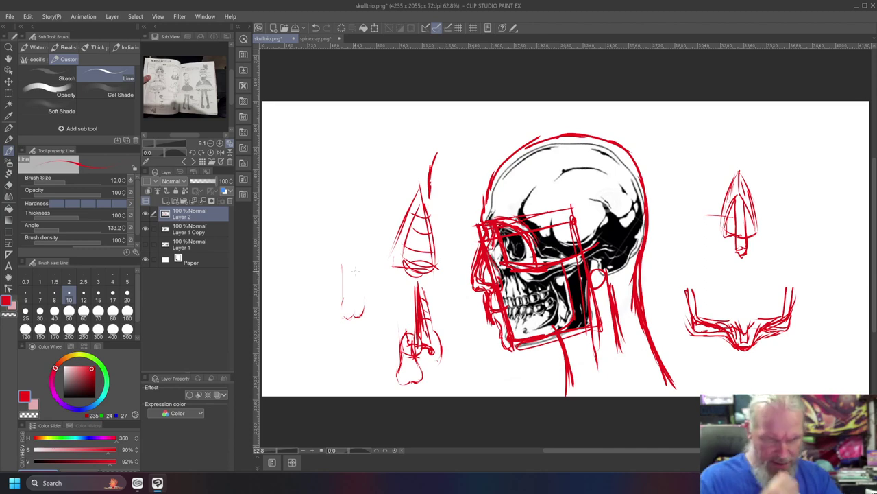
left_click_drag(402, 296, 408, 322)
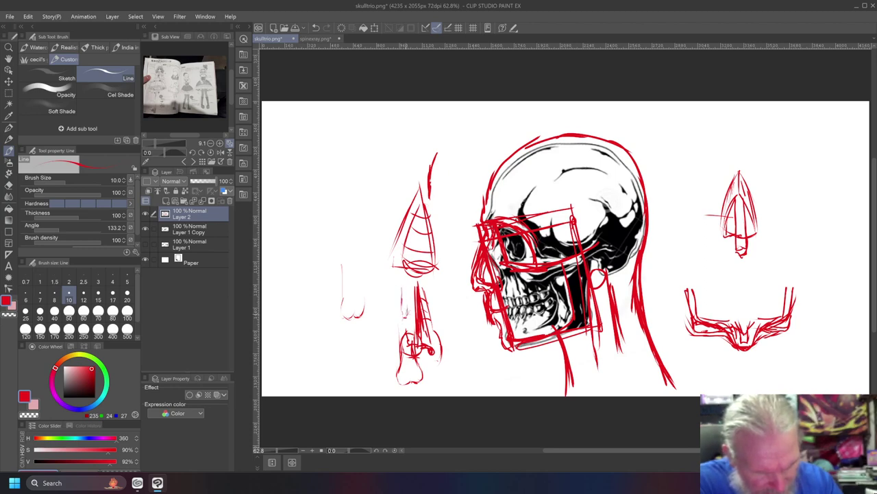
left_click_drag(404, 279, 411, 305)
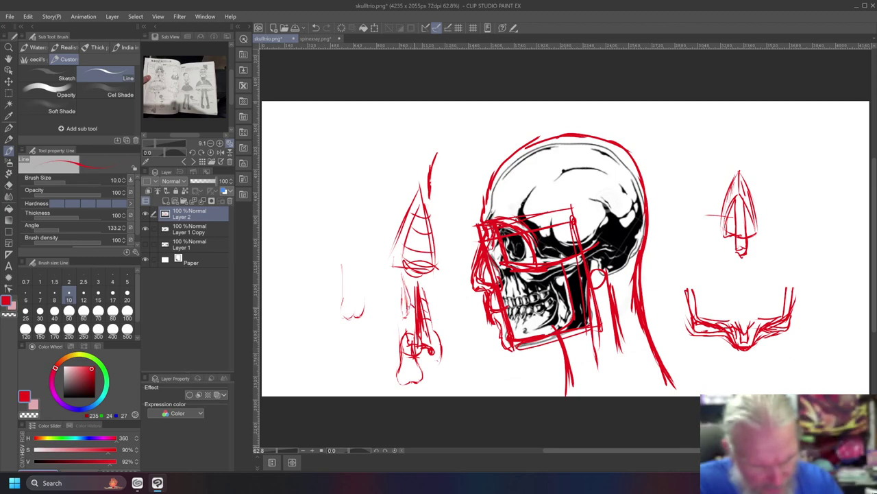
left_click_drag(412, 309, 418, 314)
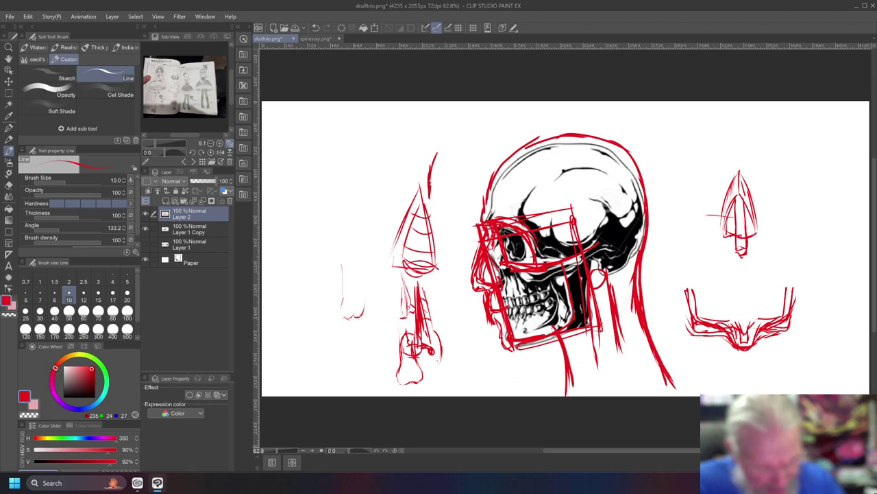
left_click_drag(398, 277, 395, 317)
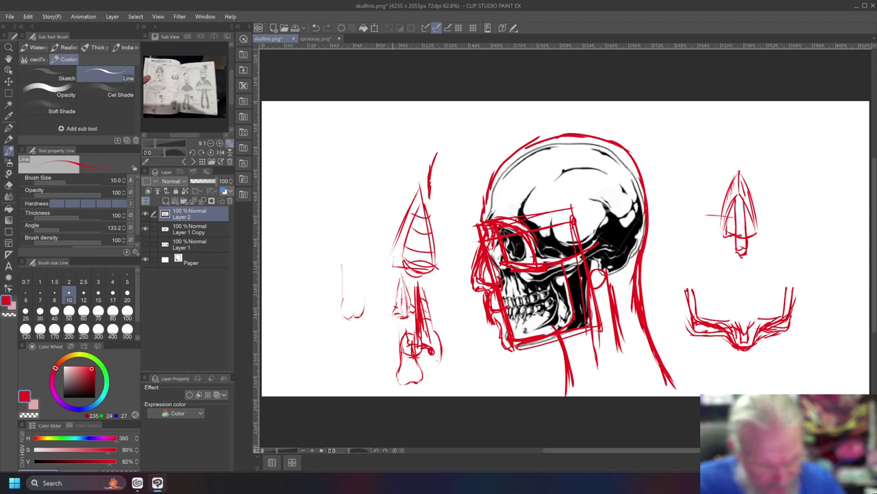
Sketch two sets of nostril and nose-base arcs in front of the skull, flanking the wider set with wing curves
mouse_move(337, 239)
left_mouse_down()
mouse_move(379, 233)
mouse_move(368, 242)
left_mouse_up()
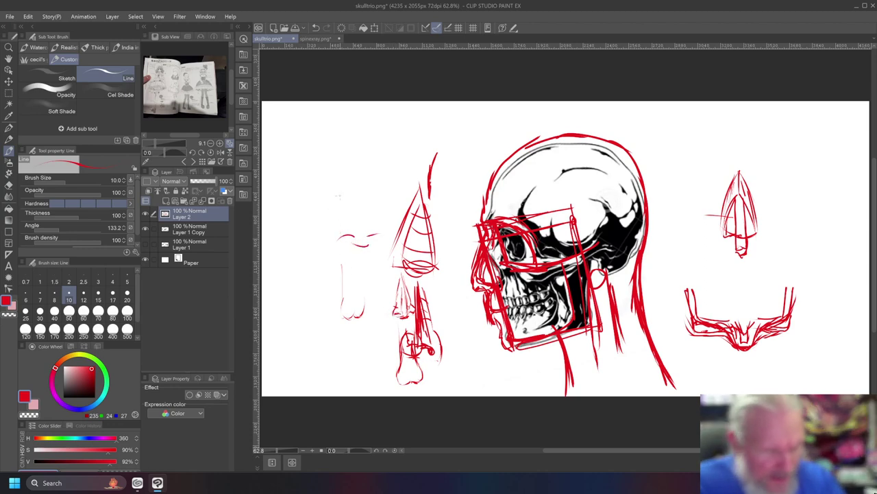
mouse_move(471, 143)
left_mouse_down()
mouse_move(479, 148)
mouse_move(453, 143)
left_mouse_up()
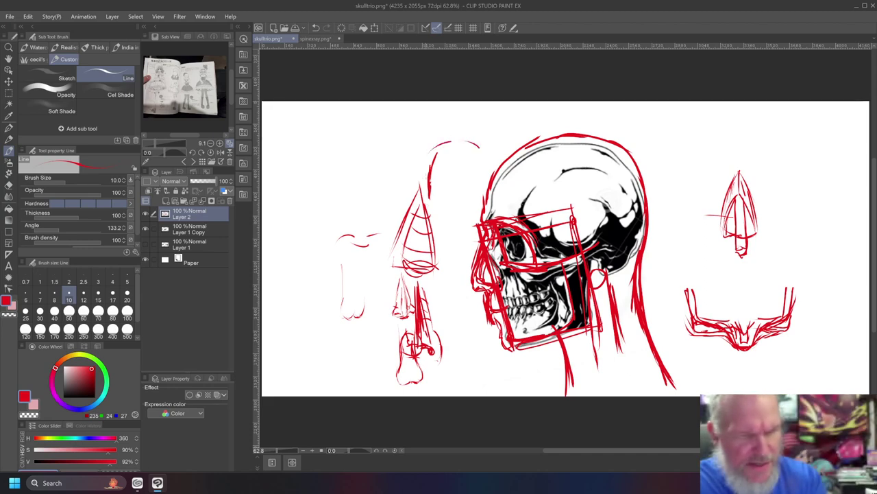
left_click_drag(482, 127, 485, 148)
left_click_drag(428, 130, 425, 141)
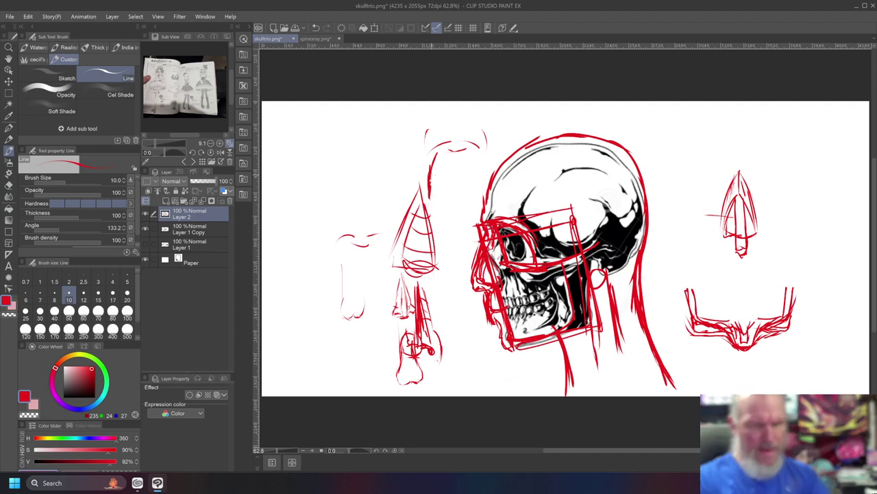
Sketch bridge lines with flared nose bases beside the front-view wedge, and add angled nose contours behind the skull
mouse_move(801, 166)
left_mouse_down()
mouse_move(808, 229)
mouse_move(830, 212)
mouse_move(851, 226)
mouse_move(783, 231)
left_mouse_up()
mouse_move(774, 175)
left_mouse_down()
mouse_move(773, 231)
mouse_move(749, 229)
left_mouse_up()
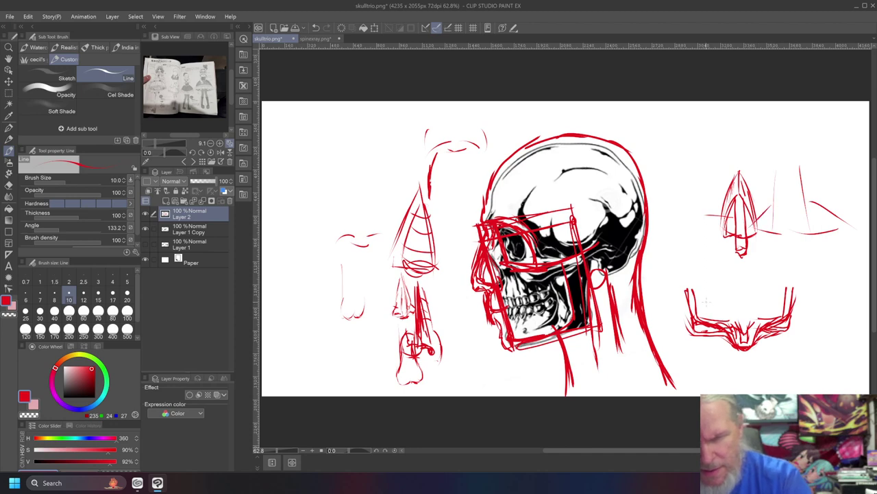
left_click_drag(693, 153, 648, 180)
mouse_move(694, 124)
left_mouse_down()
mouse_move(687, 180)
mouse_move(673, 181)
left_mouse_up()
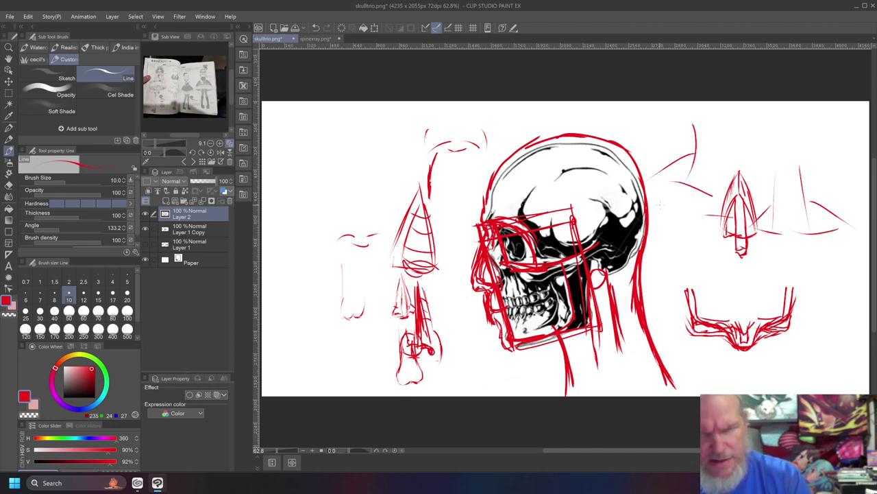
Draw a broad front-view nose base with rounded nostril wings, and extend its bridge lines upward into outward-curving brows
mouse_move(703, 270)
left_mouse_down()
mouse_move(679, 272)
mouse_move(733, 271)
mouse_move(698, 276)
left_mouse_up()
left_click_drag(737, 252, 742, 280)
mouse_move(683, 251)
left_mouse_down()
mouse_move(675, 279)
mouse_move(670, 266)
mouse_move(679, 250)
left_mouse_up()
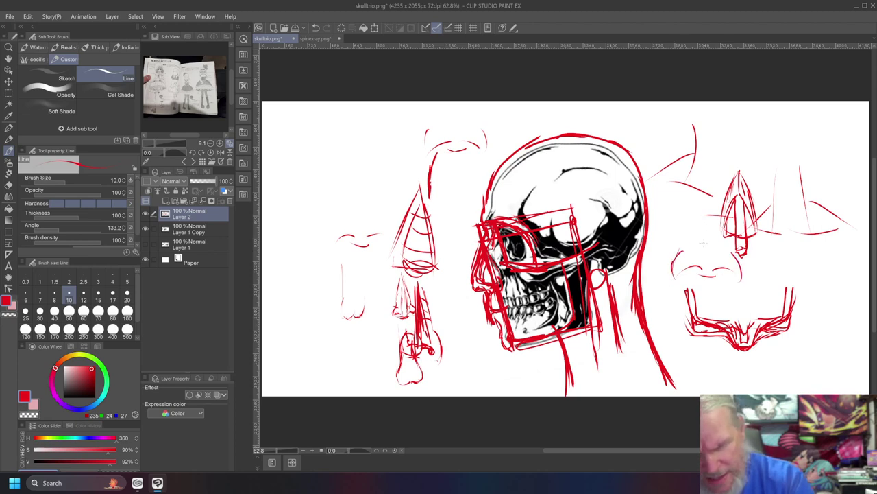
mouse_move(705, 200)
left_mouse_down()
mouse_move(697, 244)
mouse_move(706, 178)
left_mouse_up()
left_click_drag(722, 234, 721, 169)
mouse_move(723, 207)
left_mouse_down()
mouse_move(722, 149)
mouse_move(704, 189)
left_mouse_up()
mouse_move(703, 231)
left_mouse_down()
mouse_move(703, 163)
mouse_move(646, 141)
left_mouse_up()
left_click_drag(702, 169, 662, 144)
mouse_move(718, 186)
left_mouse_down()
mouse_move(737, 150)
mouse_move(754, 142)
left_mouse_up()
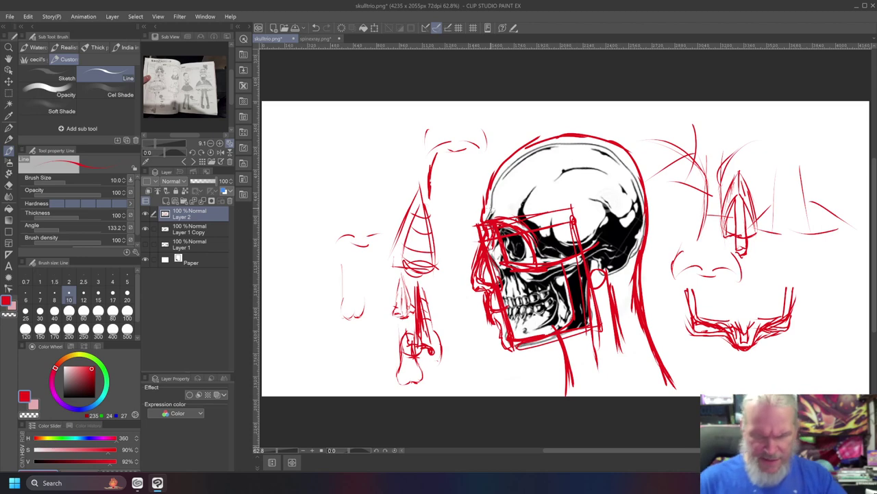
Hide the layer holding the red guides and add a new drawing layer above it
left_click(146, 213)
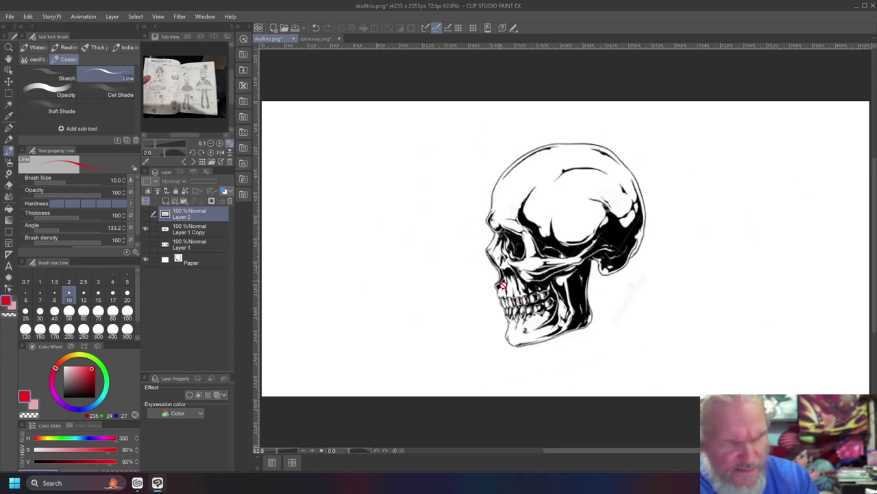
key("ctrl+shift+n")
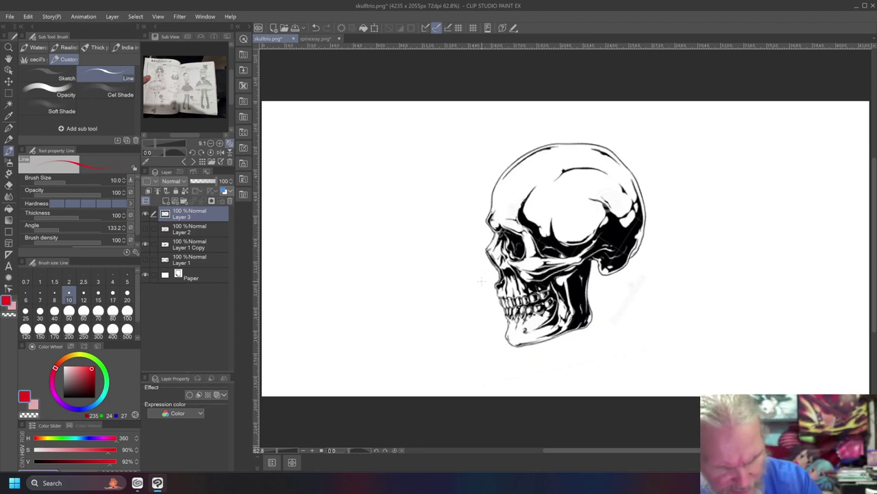
Draw the brow-to-nose curve over the skull's eye socket, and repeat it enlarged with thickened strokes behind the skull
mouse_move(481, 280)
left_mouse_down()
mouse_move(496, 237)
mouse_move(516, 234)
left_mouse_up()
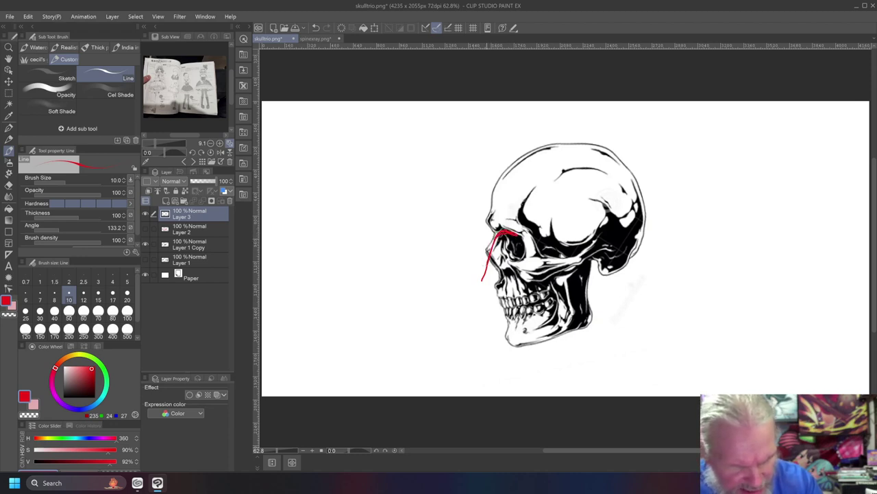
mouse_move(787, 194)
left_mouse_down()
mouse_move(768, 181)
mouse_move(739, 188)
mouse_move(726, 215)
mouse_move(720, 249)
mouse_move(747, 334)
left_mouse_up()
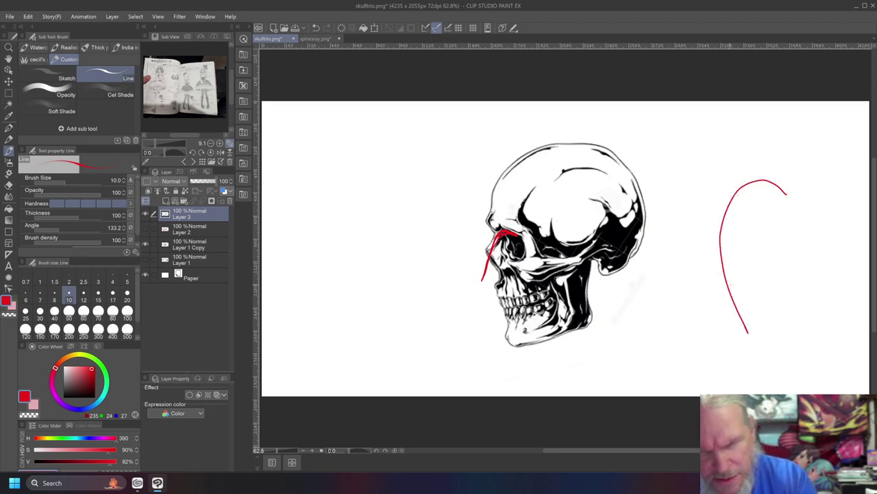
left_click_drag(739, 184, 728, 291)
left_click_drag(724, 203, 728, 292)
left_click_drag(722, 221, 731, 298)
Sketch a mirrored pair of vertical nose-bridge lines that curve outward at the top into brow arches behind the skull
left_click_drag(685, 139, 688, 251)
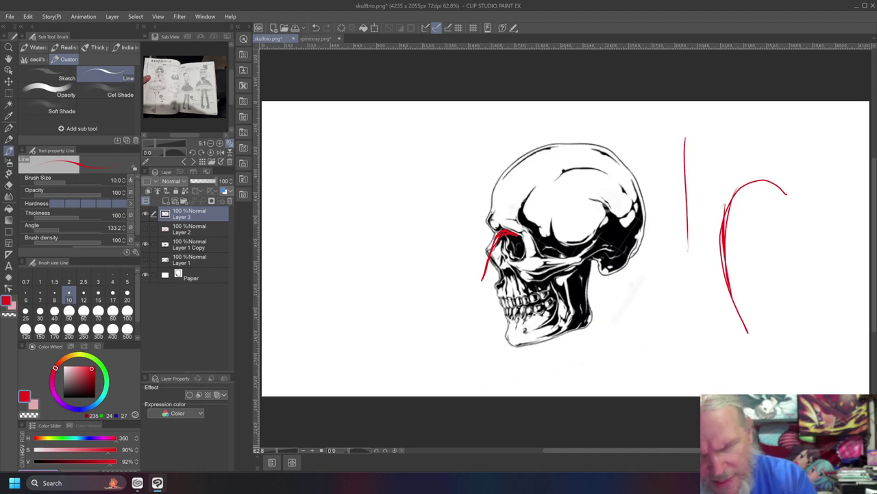
mouse_move(685, 153)
left_mouse_down()
mouse_move(708, 126)
mouse_move(723, 126)
left_mouse_up()
mouse_move(683, 153)
left_mouse_down()
mouse_move(739, 130)
mouse_move(747, 140)
left_mouse_up()
left_click_drag(720, 127, 737, 131)
left_click_drag(674, 175, 679, 246)
left_click_drag(673, 148, 676, 179)
mouse_move(667, 144)
left_mouse_down()
mouse_move(675, 206)
mouse_move(647, 133)
mouse_move(610, 146)
left_mouse_up()
Sketch a helmet-like front view in front of the skull, with paired brow arches, cheek edges and a rounded outer outline
left_click_drag(418, 147, 422, 218)
mouse_move(419, 162)
left_mouse_down()
mouse_move(447, 159)
mouse_move(423, 176)
mouse_move(412, 216)
mouse_move(376, 164)
mouse_move(390, 188)
mouse_move(396, 230)
left_mouse_up()
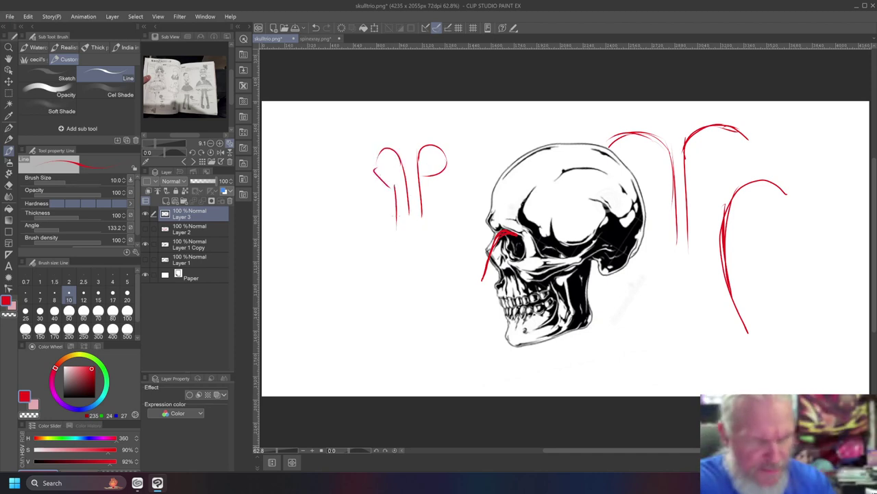
left_click_drag(354, 191, 396, 229)
mouse_move(425, 176)
left_mouse_down()
mouse_move(458, 213)
mouse_move(450, 128)
mouse_move(377, 124)
mouse_move(354, 185)
left_mouse_up()
left_click_drag(370, 144, 360, 212)
left_click_drag(360, 178, 387, 127)
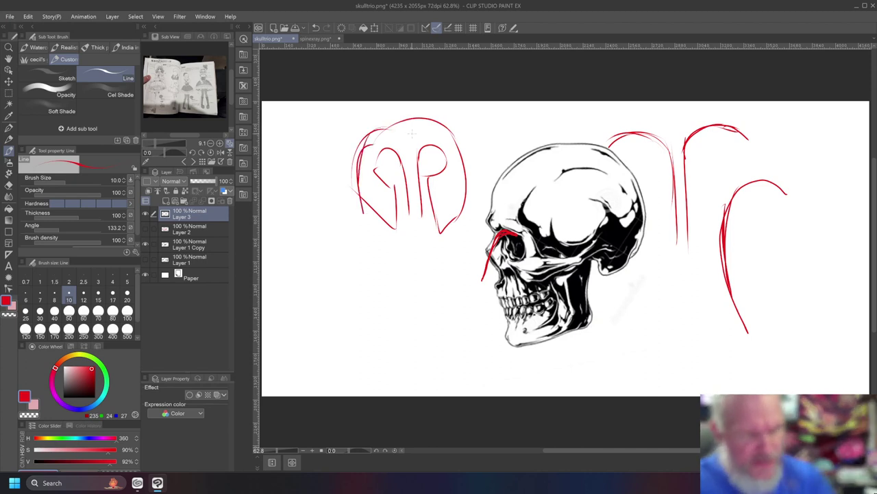
Sketch a heart-shaped pair of brow arches running down into bridge lines, and clear all strokes from the layer
mouse_move(413, 314)
left_mouse_down()
mouse_move(403, 346)
mouse_move(412, 388)
mouse_move(419, 308)
mouse_move(442, 382)
left_mouse_up()
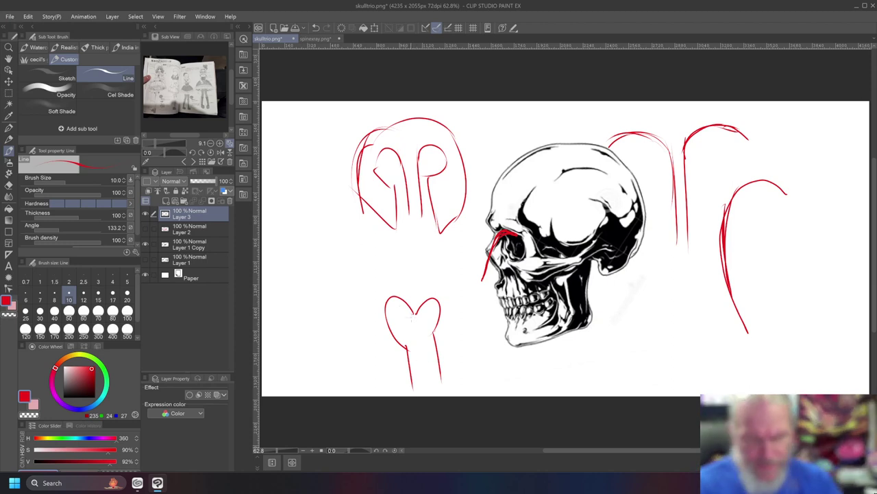
key("Delete")
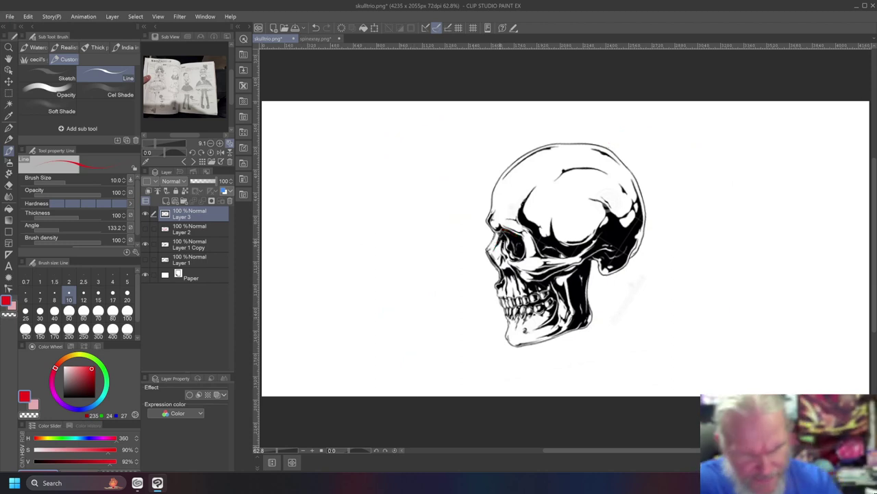
Draw a brow curve beside the forehead, a round eyeball in the skull's socket with marks around it, and strokes down the cheek
mouse_move(492, 139)
left_mouse_down()
mouse_move(466, 135)
mouse_move(458, 180)
mouse_move(470, 141)
mouse_move(493, 139)
left_mouse_up()
mouse_move(513, 232)
left_mouse_down()
mouse_move(502, 233)
mouse_move(503, 252)
mouse_move(514, 259)
mouse_move(524, 244)
mouse_move(509, 233)
mouse_move(504, 247)
mouse_move(518, 255)
mouse_move(509, 229)
mouse_move(521, 239)
left_mouse_up()
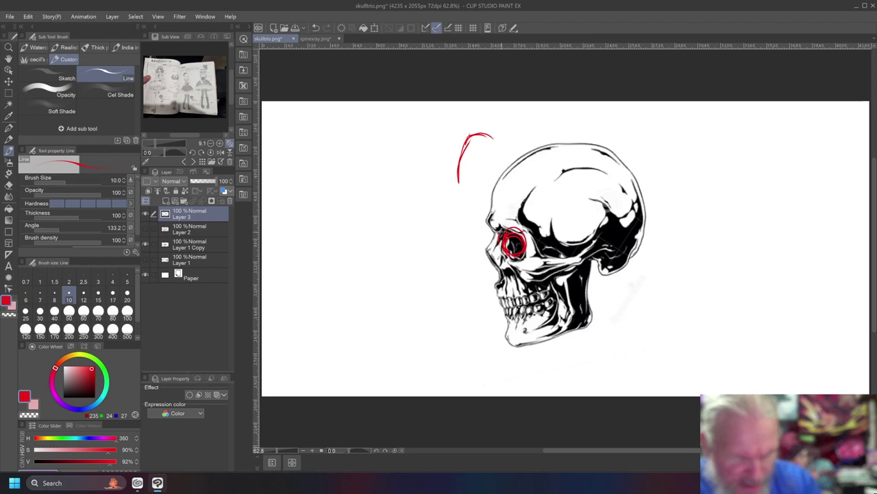
mouse_move(483, 214)
left_mouse_down()
mouse_move(483, 233)
mouse_move(502, 235)
mouse_move(502, 258)
left_mouse_up()
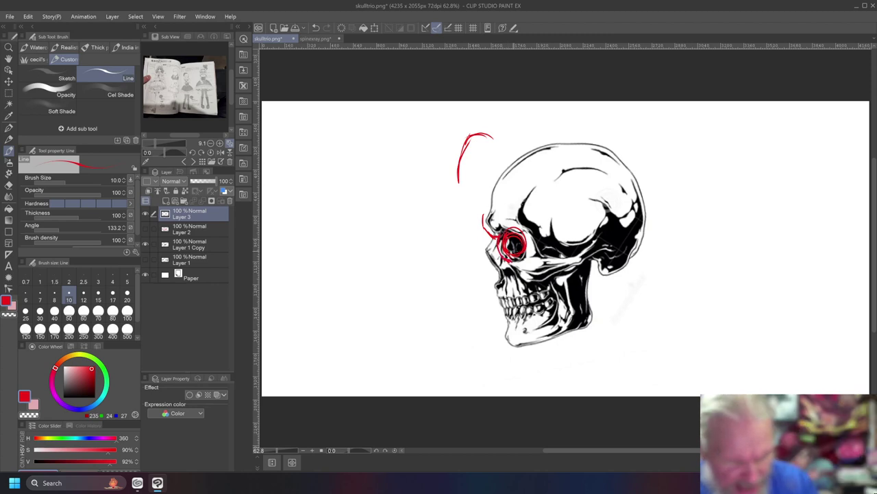
left_click_drag(507, 248, 517, 244)
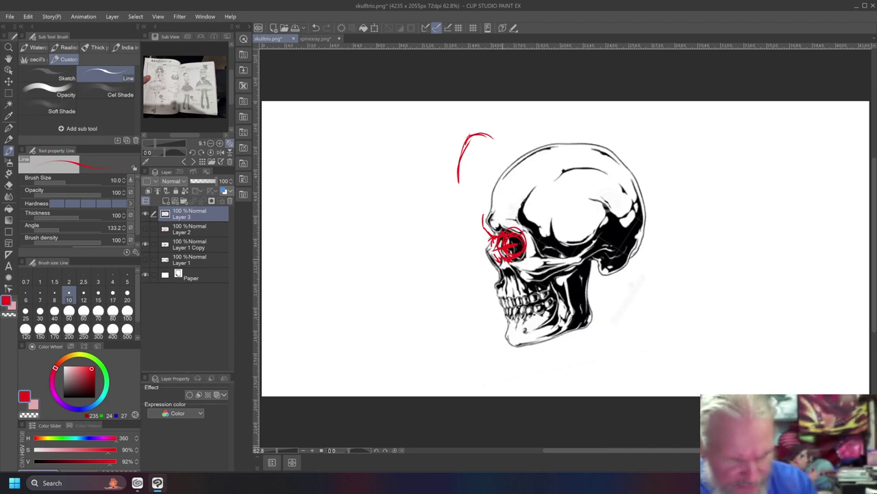
left_click_drag(505, 262, 519, 290)
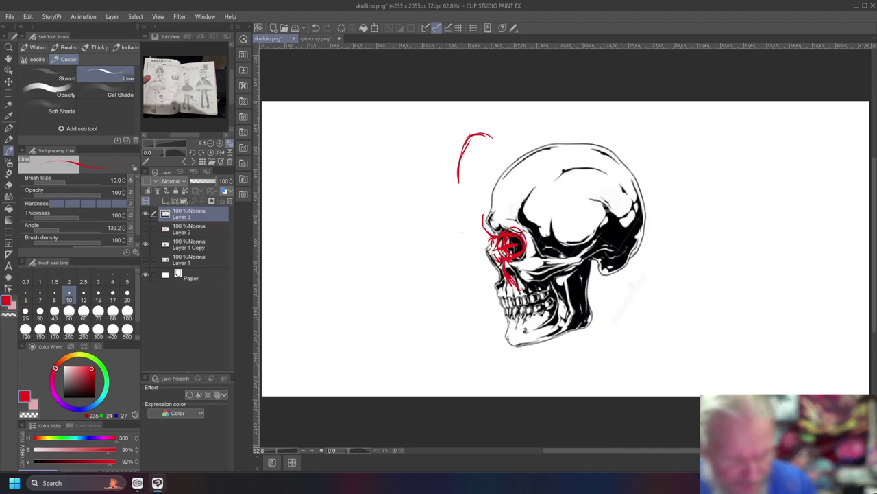
Sketch two small almond-shaped eyes one above the other in the blank area behind the skull
mouse_move(785, 189)
left_mouse_down()
mouse_move(750, 186)
mouse_move(766, 182)
mouse_move(750, 185)
mouse_move(779, 204)
left_mouse_up()
mouse_move(765, 202)
left_mouse_down()
mouse_move(786, 192)
mouse_move(762, 200)
mouse_move(743, 184)
mouse_move(751, 196)
mouse_move(757, 182)
mouse_move(743, 183)
left_mouse_up()
mouse_move(719, 148)
left_mouse_down()
mouse_move(688, 165)
mouse_move(727, 153)
mouse_move(735, 161)
mouse_move(713, 173)
mouse_move(688, 163)
mouse_move(739, 160)
mouse_move(687, 162)
left_mouse_up()
Sketch a tilted diamond plane behind the skull's jaw and extend its edges downward into a tapering wedge block
left_click_drag(679, 258, 709, 236)
left_click_drag(710, 269, 746, 244)
mouse_move(693, 251)
left_mouse_down()
mouse_move(723, 232)
mouse_move(714, 232)
left_mouse_up()
left_click_drag(712, 270, 680, 260)
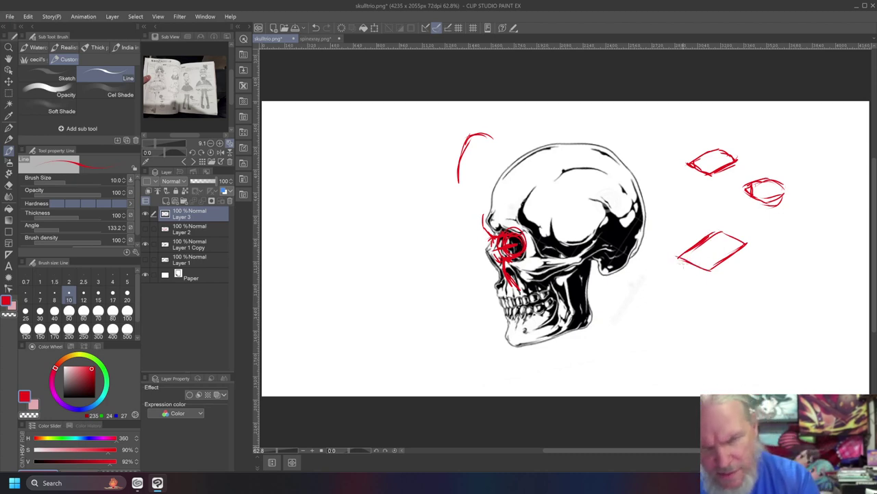
mouse_move(678, 258)
left_mouse_down()
mouse_move(716, 336)
mouse_move(706, 324)
mouse_move(711, 332)
left_mouse_up()
mouse_move(713, 273)
left_mouse_down()
mouse_move(715, 344)
mouse_move(689, 274)
mouse_move(691, 295)
left_mouse_up()
left_click_drag(679, 261, 705, 348)
left_click_drag(687, 285, 702, 342)
mouse_move(715, 277)
left_mouse_down()
mouse_move(709, 357)
mouse_move(715, 312)
left_mouse_up()
mouse_move(748, 244)
left_mouse_down()
mouse_move(766, 299)
mouse_move(735, 287)
left_mouse_up()
Draw a downward-pointing triangle on the skull's cheek from below the eye socket to the upper teeth
mouse_move(515, 262)
left_mouse_down()
mouse_move(541, 262)
mouse_move(520, 283)
mouse_move(530, 296)
left_mouse_up()
left_click_drag(541, 264, 525, 301)
left_click_drag(514, 262, 525, 300)
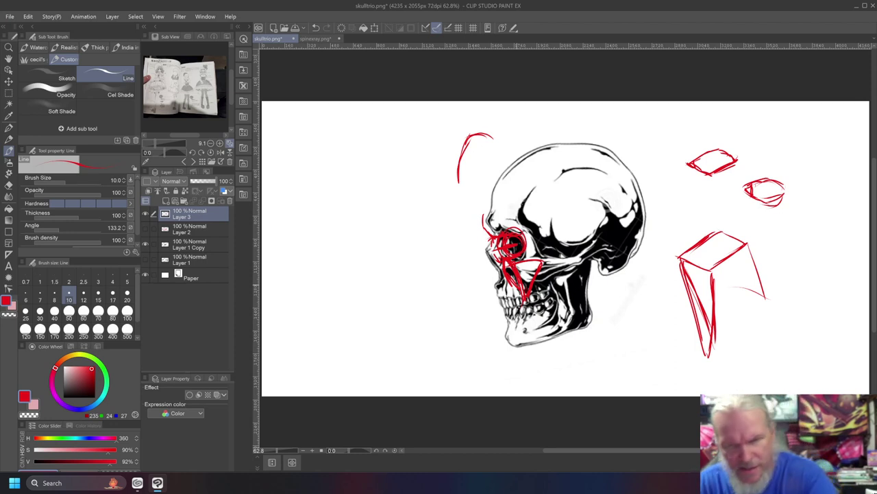
Sketch a large almond-shaped eye below the back of the jaw, with a thickened lid outline and a pointed outer corner
mouse_move(656, 358)
left_mouse_down()
mouse_move(629, 336)
mouse_move(582, 358)
left_mouse_up()
mouse_move(657, 360)
left_mouse_down()
mouse_move(601, 372)
mouse_move(584, 357)
mouse_move(614, 376)
mouse_move(655, 358)
mouse_move(620, 374)
mouse_move(586, 363)
mouse_move(587, 353)
left_mouse_up()
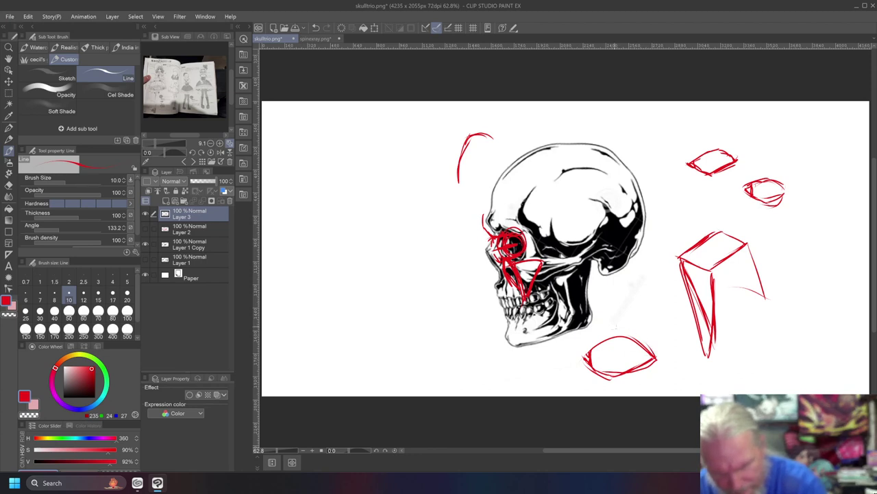
mouse_move(659, 366)
left_mouse_down()
mouse_move(645, 350)
mouse_move(652, 358)
mouse_move(633, 375)
mouse_move(601, 380)
mouse_move(583, 363)
mouse_move(636, 374)
left_mouse_up()
mouse_move(583, 357)
left_mouse_down()
mouse_move(578, 364)
mouse_move(593, 342)
left_mouse_up()
mouse_move(585, 348)
left_mouse_down()
mouse_move(623, 317)
mouse_move(636, 335)
left_mouse_up()
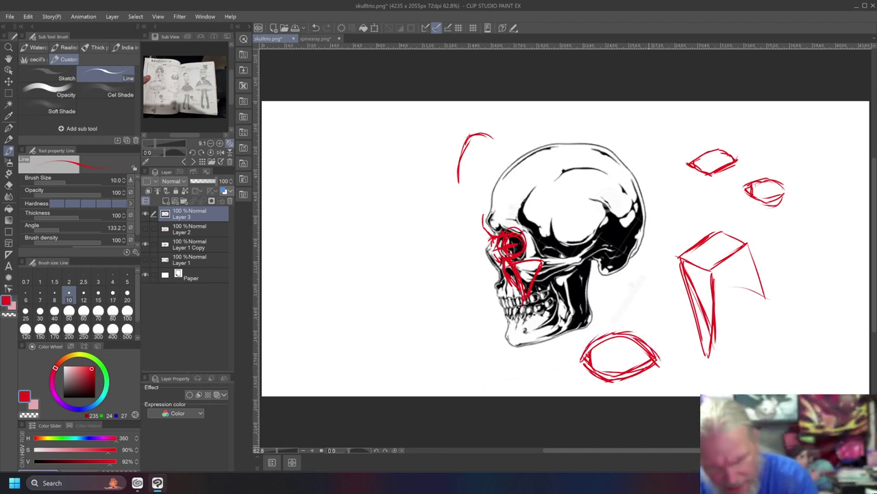
left_click_drag(650, 359, 663, 367)
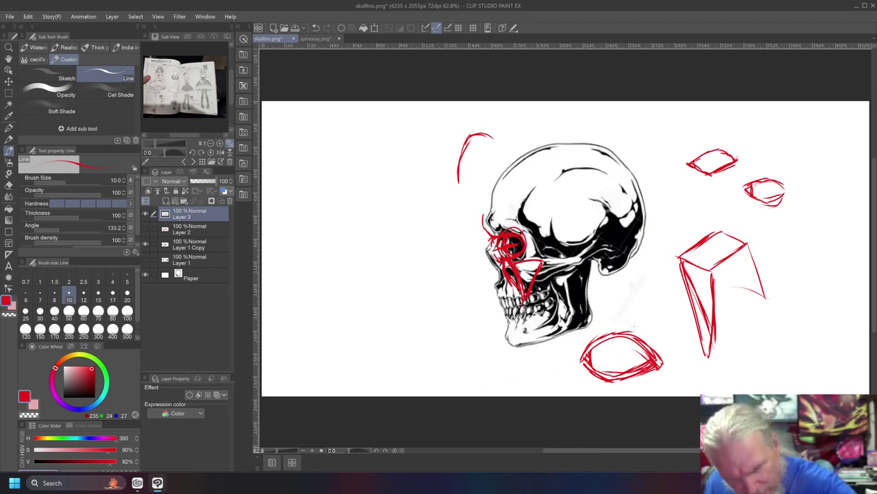
Draw a rounded rectangle and layered lid-fold curves above the large eye, and add brow strokes above the skull's socket
mouse_move(643, 326)
left_mouse_down()
mouse_move(597, 334)
mouse_move(632, 317)
mouse_move(625, 313)
mouse_move(637, 315)
mouse_move(605, 320)
mouse_move(625, 313)
left_mouse_up()
mouse_move(605, 317)
left_mouse_down()
mouse_move(655, 315)
mouse_move(658, 282)
mouse_move(599, 286)
mouse_move(593, 307)
left_mouse_up()
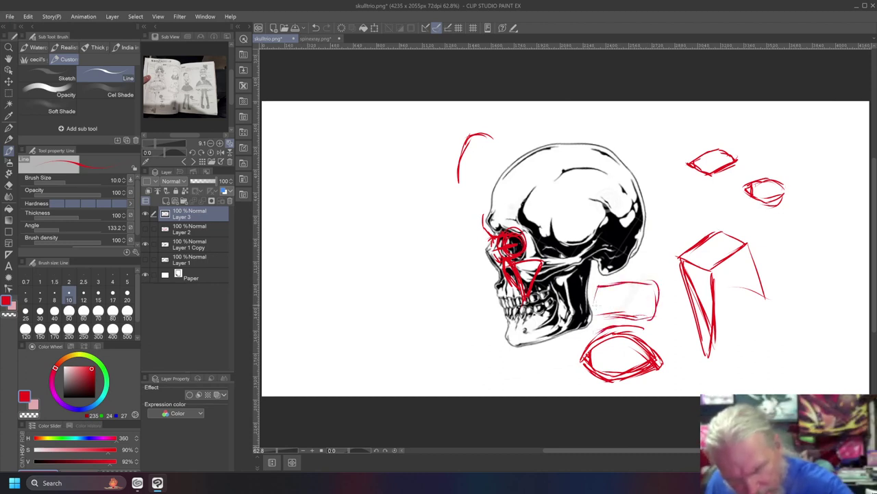
left_click_drag(643, 326, 594, 332)
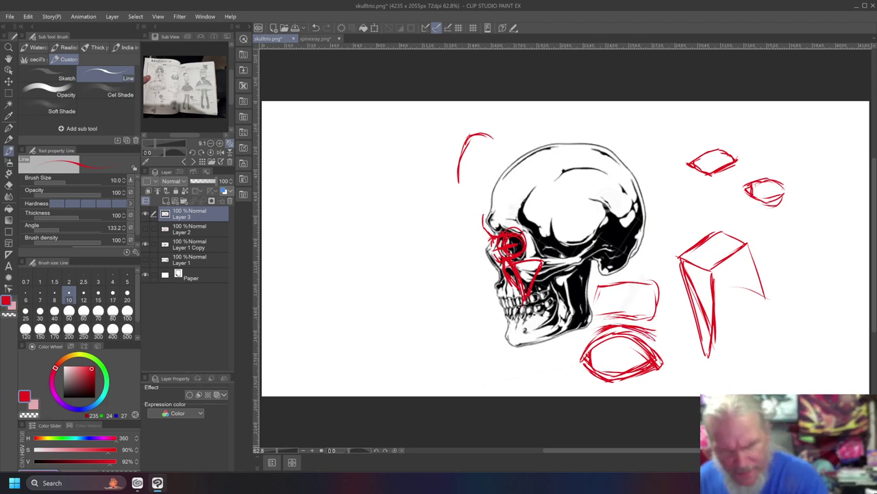
mouse_move(655, 319)
left_mouse_down()
mouse_move(598, 316)
mouse_move(632, 316)
left_mouse_up()
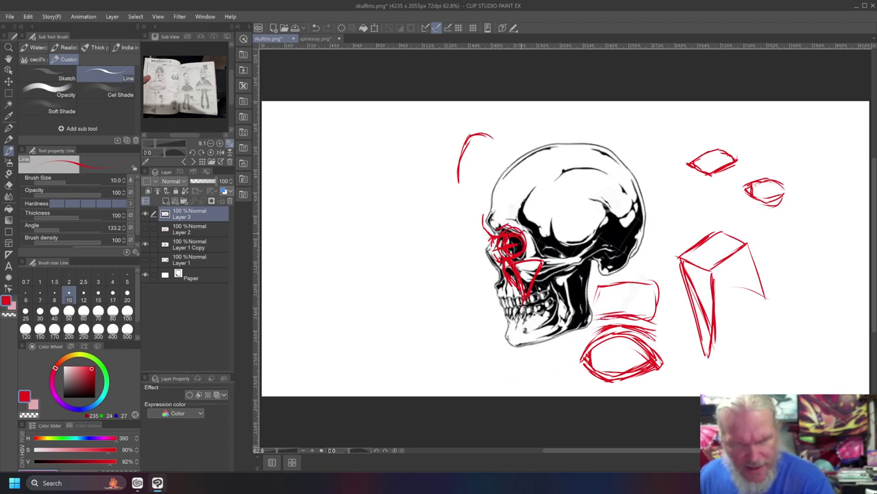
mouse_move(506, 217)
left_mouse_down()
mouse_move(527, 233)
mouse_move(507, 216)
mouse_move(496, 229)
mouse_move(511, 222)
left_mouse_up()
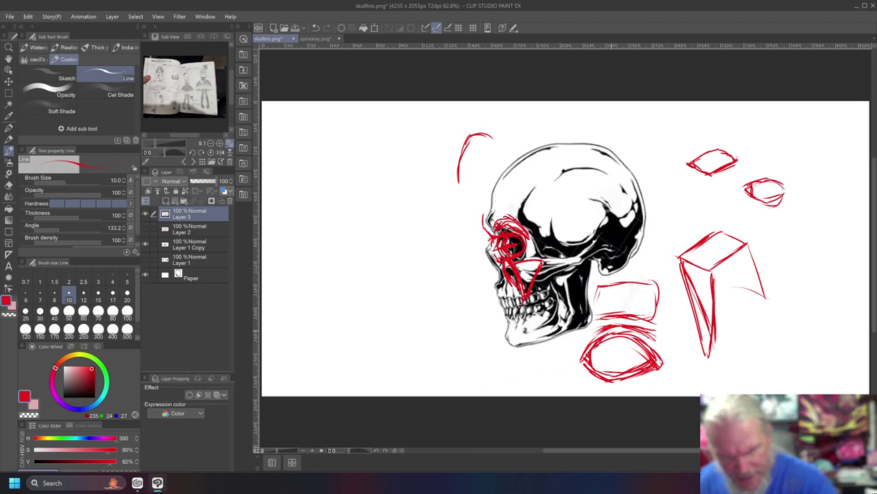
Extend the large eye's outer corner into a lash flick, and sketch a smaller eye with lashes beside the top of the cranium
mouse_move(652, 348)
left_mouse_down()
mouse_move(669, 358)
mouse_move(658, 362)
mouse_move(661, 345)
mouse_move(677, 362)
mouse_move(678, 352)
left_mouse_up()
mouse_move(658, 356)
left_mouse_down()
mouse_move(675, 348)
mouse_move(582, 351)
mouse_move(645, 339)
left_mouse_up()
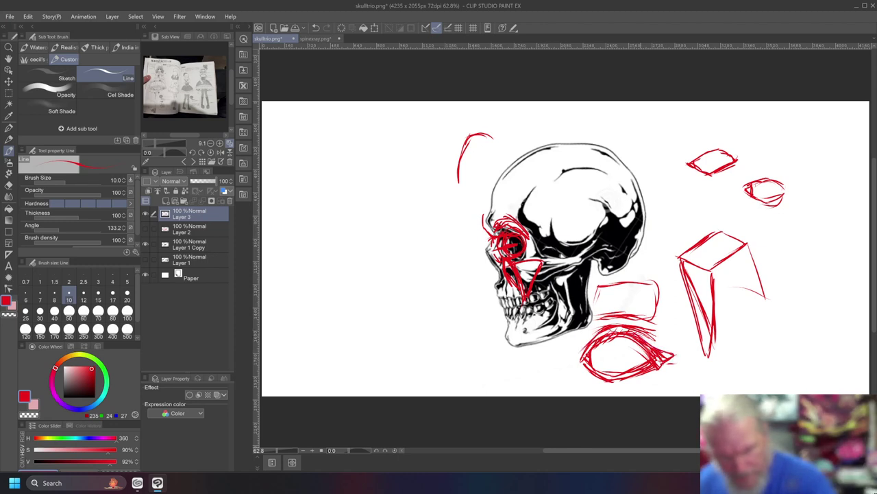
mouse_move(642, 144)
left_mouse_down()
mouse_move(668, 131)
mouse_move(703, 130)
mouse_move(678, 131)
mouse_move(694, 140)
mouse_move(716, 132)
mouse_move(697, 146)
mouse_move(708, 146)
mouse_move(643, 142)
mouse_move(696, 146)
mouse_move(658, 156)
left_mouse_up()
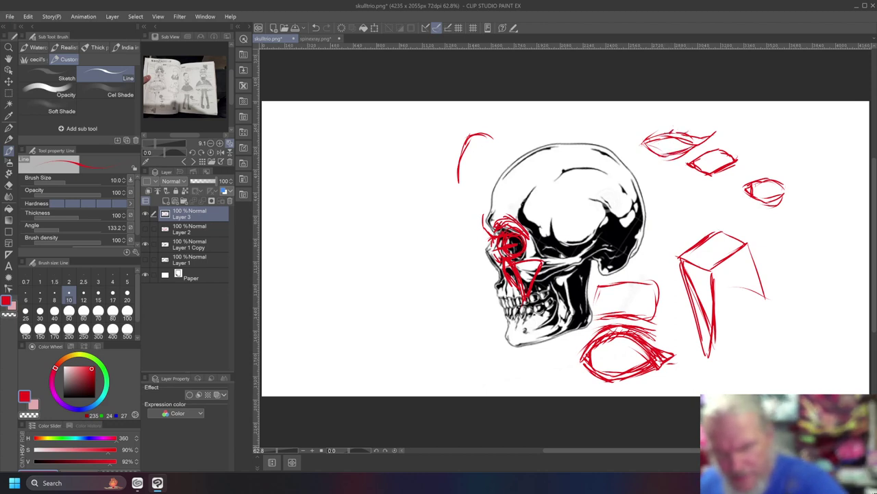
left_click_drag(692, 138, 699, 132)
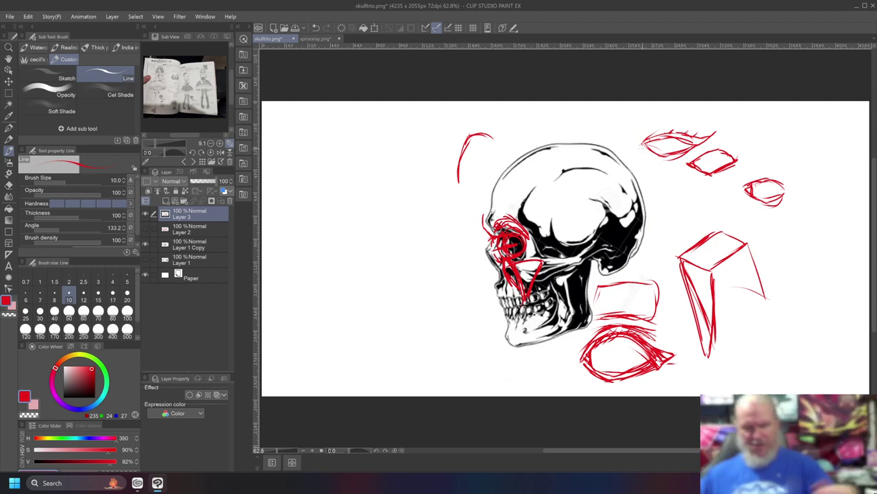
Sketch a lash line, two curved eyelid arcs and a hooked brow shape in the blank area in front of the skull
mouse_move(409, 260)
left_mouse_down()
mouse_move(421, 229)
mouse_move(469, 217)
mouse_move(405, 268)
left_mouse_up()
mouse_move(377, 331)
left_mouse_down()
mouse_move(399, 324)
mouse_move(426, 333)
mouse_move(415, 319)
mouse_move(439, 330)
left_mouse_up()
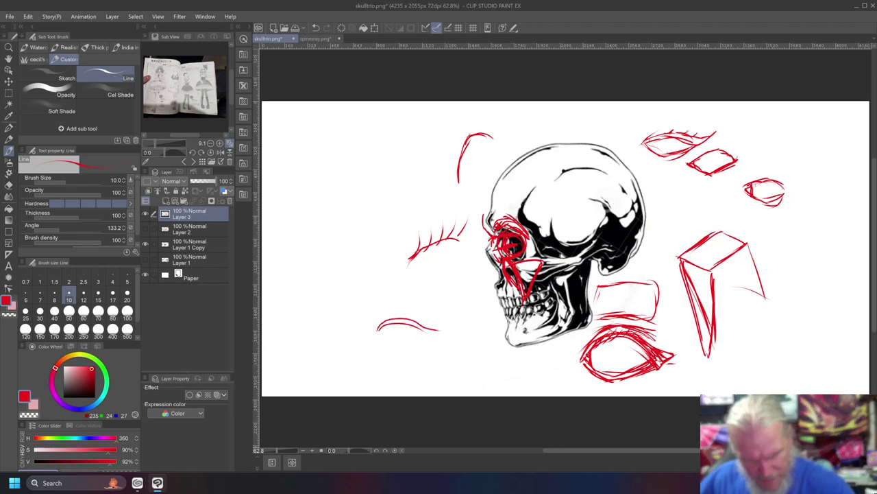
mouse_move(366, 285)
left_mouse_down()
mouse_move(393, 284)
mouse_move(414, 296)
left_mouse_up()
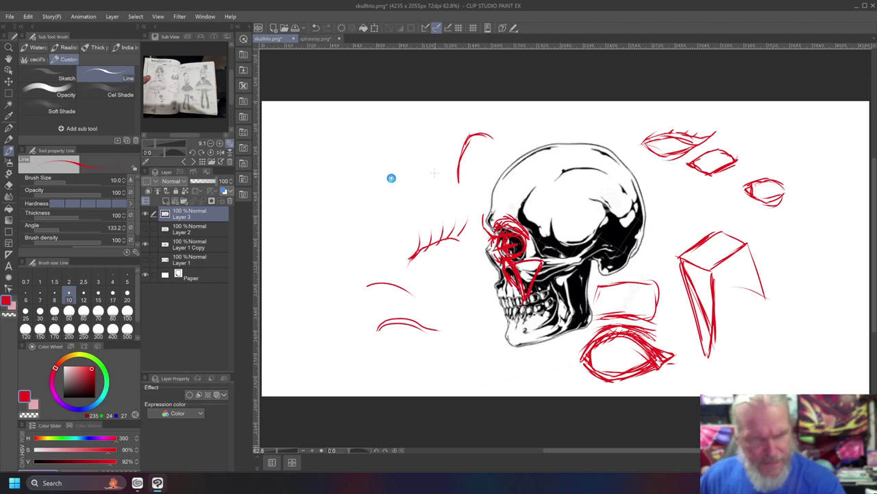
mouse_move(371, 156)
left_mouse_down()
mouse_move(421, 167)
mouse_move(428, 199)
mouse_move(437, 143)
mouse_move(367, 151)
mouse_move(384, 159)
left_mouse_up()
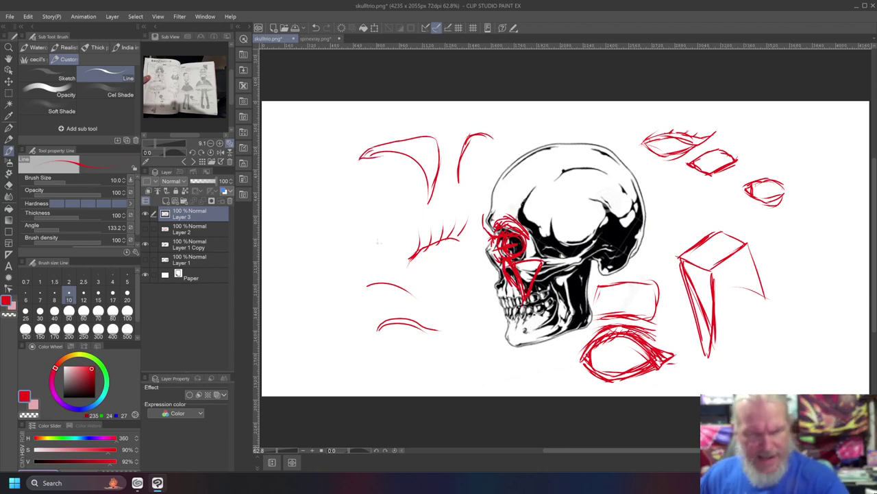
Draw a turned eyeball with iris and pupil rings in front of the skull, wrapped by upper-lid curves that meet the lash line
left_click_drag(421, 210, 362, 215)
mouse_move(419, 218)
left_mouse_down()
mouse_move(402, 254)
mouse_move(394, 254)
left_mouse_up()
mouse_move(394, 214)
left_mouse_down()
mouse_move(376, 204)
mouse_move(347, 223)
left_mouse_up()
mouse_move(347, 224)
left_mouse_down()
mouse_move(370, 212)
mouse_move(352, 258)
mouse_move(391, 278)
mouse_move(405, 239)
mouse_move(365, 239)
mouse_move(372, 218)
mouse_move(385, 256)
mouse_move(377, 230)
left_mouse_up()
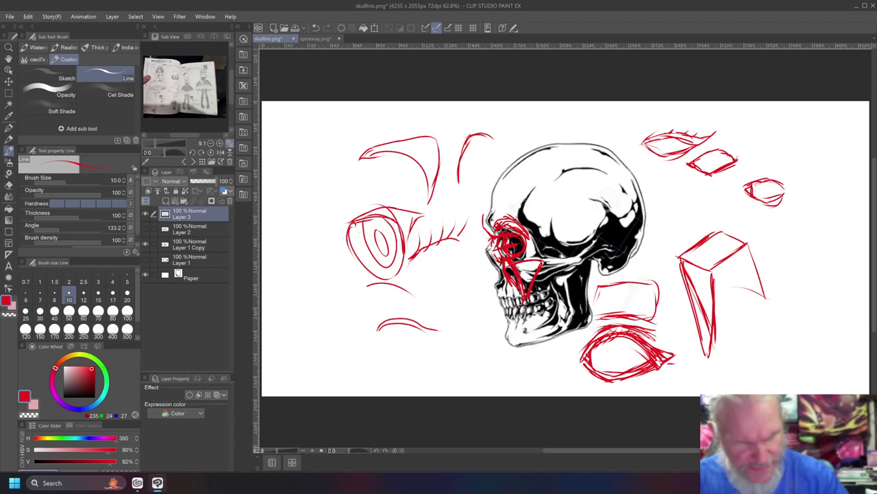
mouse_move(412, 228)
left_mouse_down()
mouse_move(407, 270)
mouse_move(403, 234)
mouse_move(337, 237)
mouse_move(342, 243)
left_mouse_up()
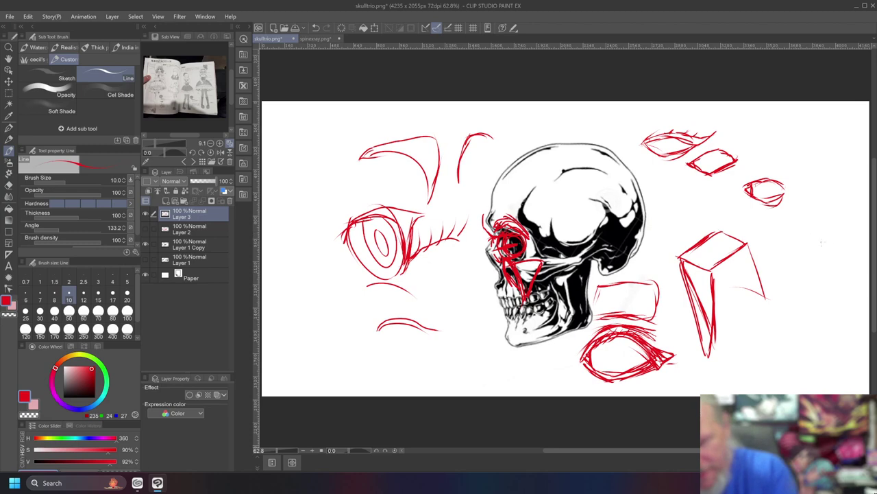
Sketch an almond eye with thick lids, a winged outer corner and an iris beyond the wedge block
mouse_move(840, 238)
left_mouse_down()
mouse_move(778, 219)
mouse_move(772, 249)
mouse_move(822, 250)
mouse_move(796, 258)
mouse_move(782, 249)
mouse_move(851, 229)
mouse_move(813, 214)
mouse_move(849, 227)
mouse_move(826, 219)
mouse_move(848, 229)
mouse_move(843, 241)
mouse_move(854, 235)
mouse_move(827, 253)
left_mouse_up()
left_click_drag(838, 248, 817, 254)
mouse_move(857, 226)
left_mouse_down()
mouse_move(833, 235)
mouse_move(801, 224)
mouse_move(788, 235)
mouse_move(817, 219)
left_mouse_up()
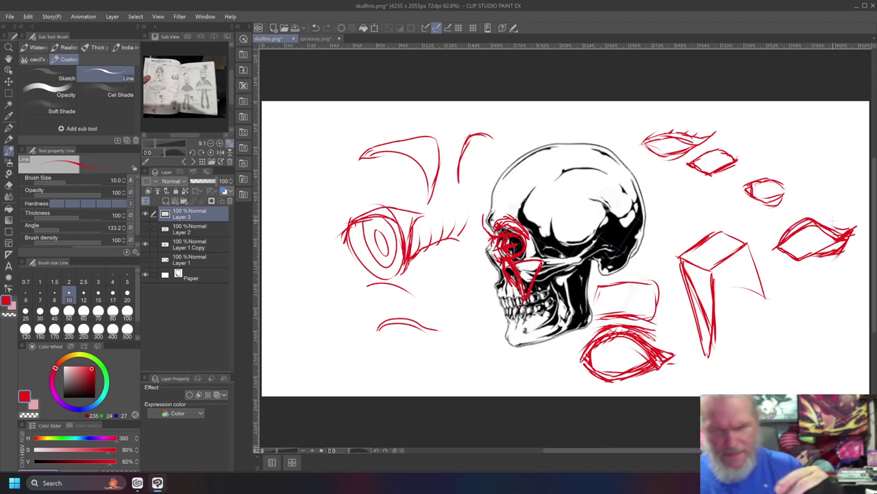
mouse_move(806, 232)
left_mouse_down()
mouse_move(795, 250)
mouse_move(826, 233)
mouse_move(800, 234)
left_mouse_up()
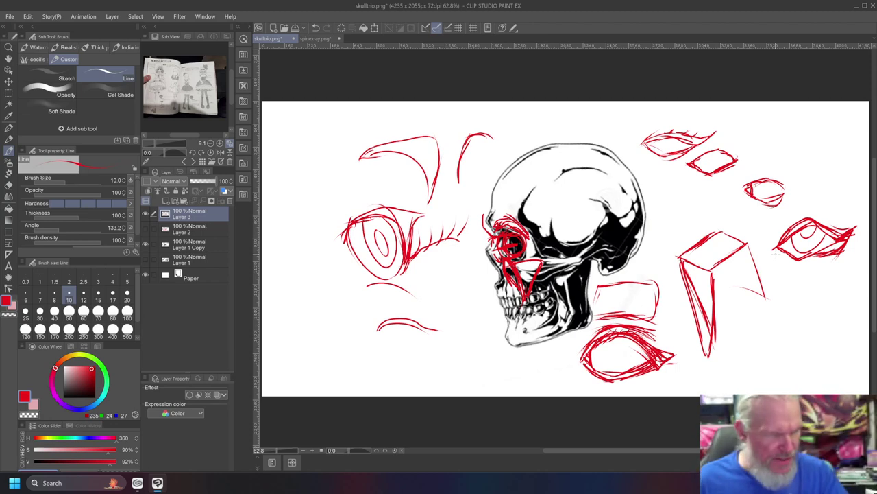
Hide Layer 3, show Layer 1 with the full set of skulls, and add a new layer above them
left_click(145, 213)
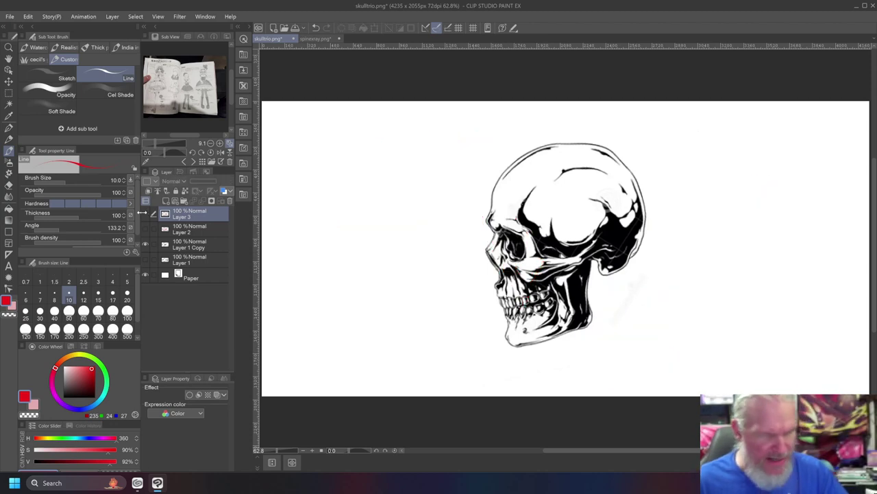
left_click(145, 259)
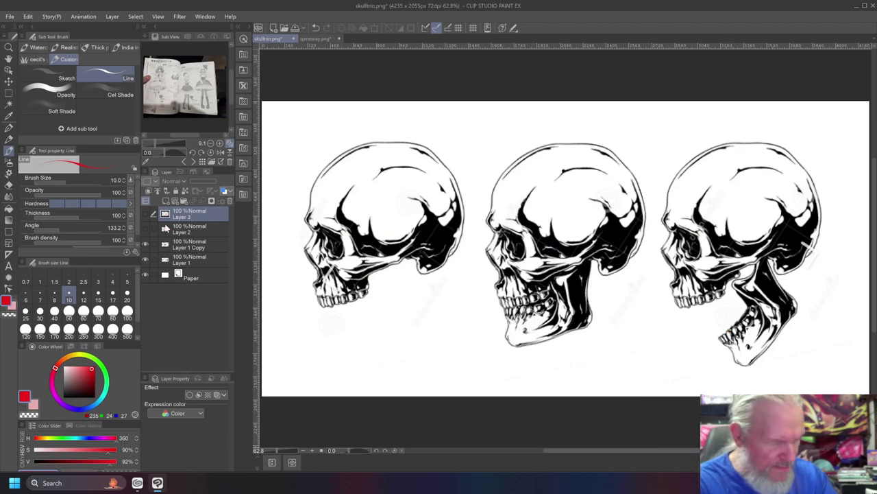
key("ctrl+shift+n")
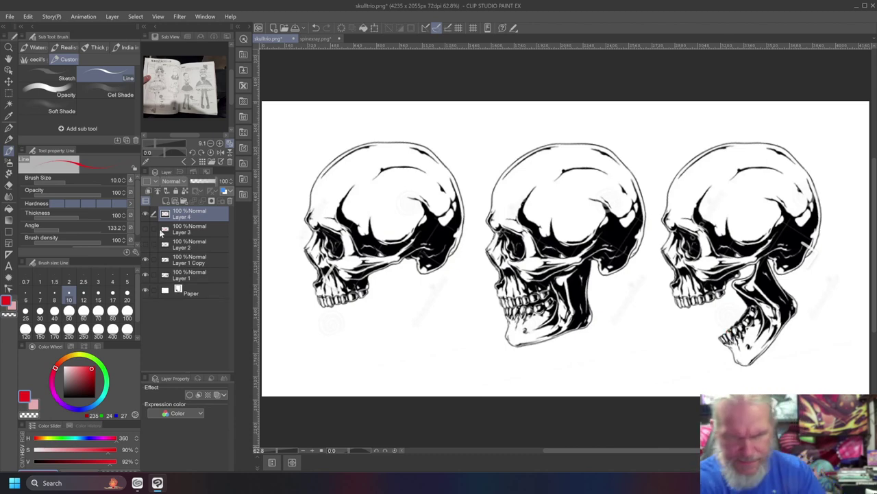
Outline the open lower jaw of the third skull and circle the jaw joint with an ear curve on the middle skull
mouse_move(731, 286)
left_mouse_down()
mouse_move(740, 312)
mouse_move(704, 339)
mouse_move(735, 373)
mouse_move(808, 315)
mouse_move(768, 253)
mouse_move(751, 248)
mouse_move(734, 285)
left_mouse_up()
mouse_move(589, 248)
left_mouse_down()
mouse_move(582, 266)
mouse_move(601, 238)
mouse_move(599, 248)
mouse_move(579, 226)
mouse_move(596, 238)
mouse_move(589, 267)
left_mouse_up()
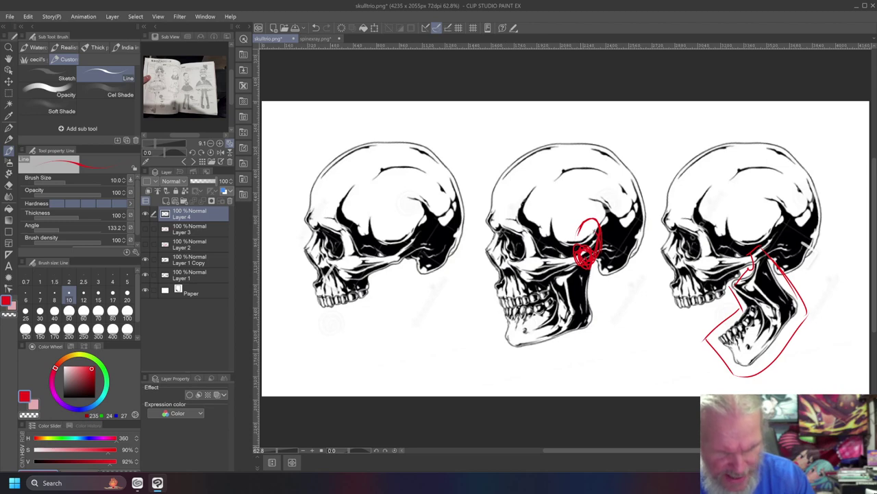
Mark the middle skull's jaw with a slanted chin line, an arrow at the jaw corner and contour lines behind and below it
left_click_drag(506, 312, 538, 347)
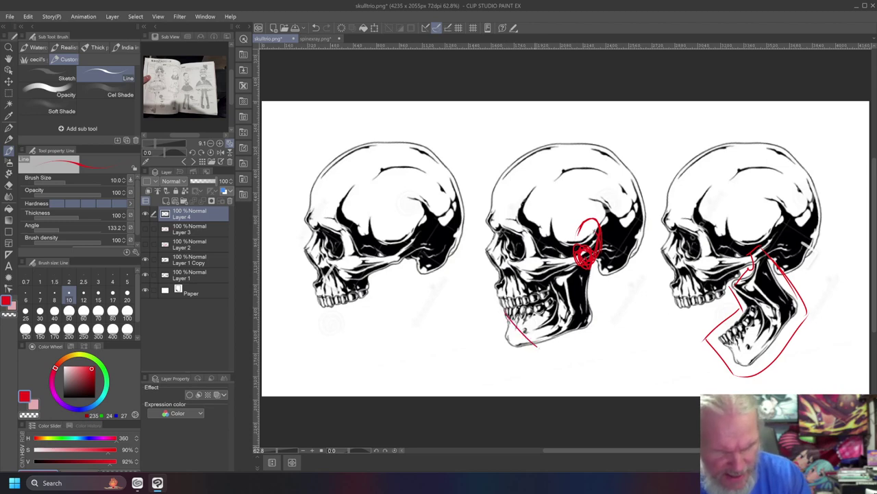
left_click_drag(510, 318, 543, 348)
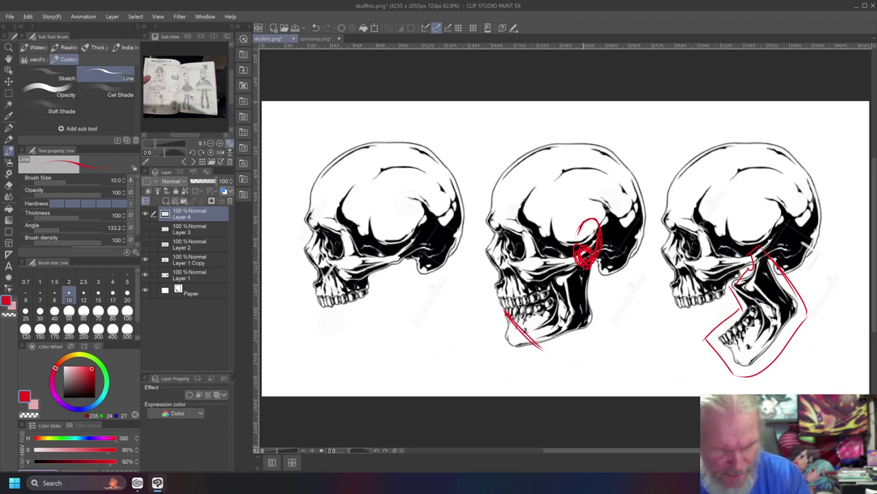
mouse_move(586, 319)
left_mouse_down()
mouse_move(609, 332)
mouse_move(600, 334)
left_mouse_up()
left_click_drag(593, 259, 603, 313)
left_click_drag(595, 274, 608, 312)
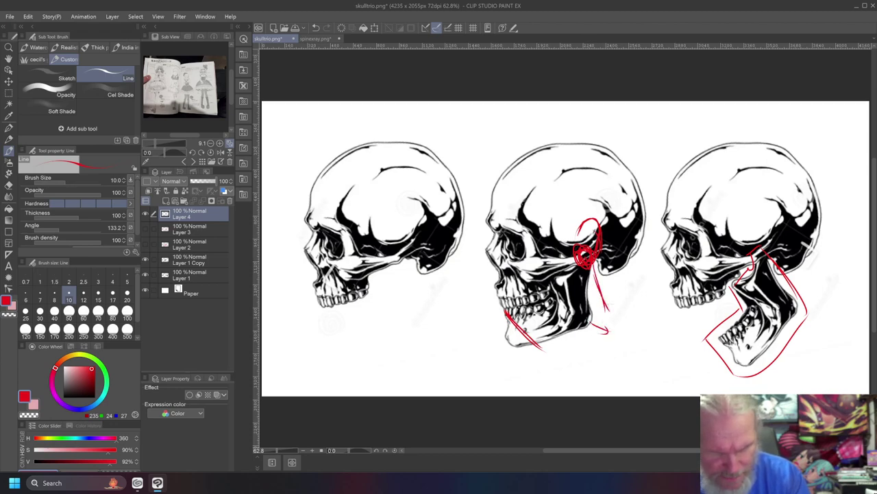
mouse_move(590, 266)
left_mouse_down()
mouse_move(610, 309)
mouse_move(590, 343)
mouse_move(575, 356)
mouse_move(543, 344)
mouse_move(566, 310)
mouse_move(586, 310)
mouse_move(587, 289)
left_mouse_up()
Draw lines from the third skull's upper front teeth to its open lower jaw, with a boxed shape across the mouth gap
left_click_drag(680, 309, 720, 342)
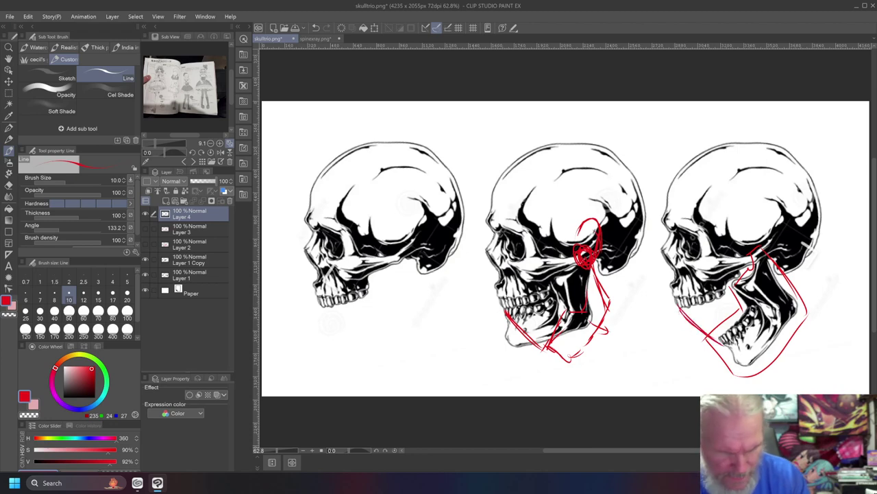
mouse_move(678, 309)
left_mouse_down()
mouse_move(688, 339)
mouse_move(721, 324)
mouse_move(697, 367)
mouse_move(728, 361)
mouse_move(729, 323)
left_mouse_up()
left_click_drag(679, 309, 727, 347)
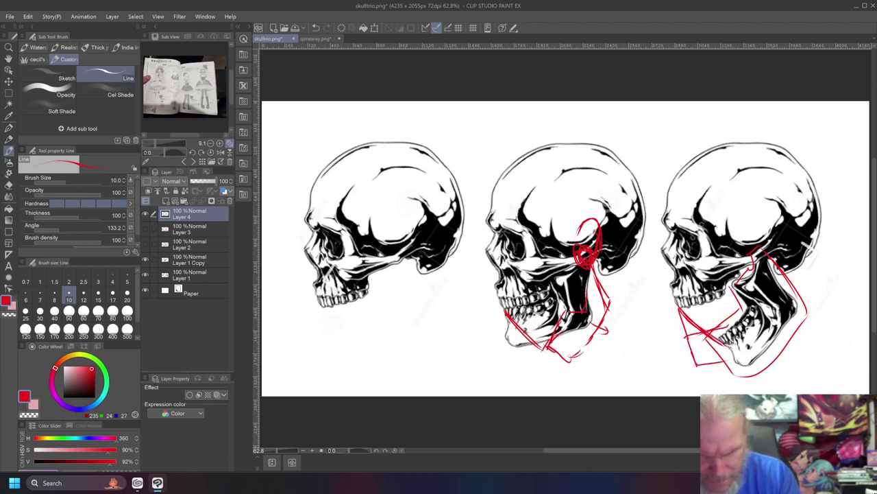
Draw stretched cheek lines on the third skull from the jaw joint to the upper and lower teeth, and reinforce the front mouth line
left_click_drag(761, 257, 681, 304)
left_click_drag(754, 281, 717, 343)
left_click_drag(757, 292, 731, 330)
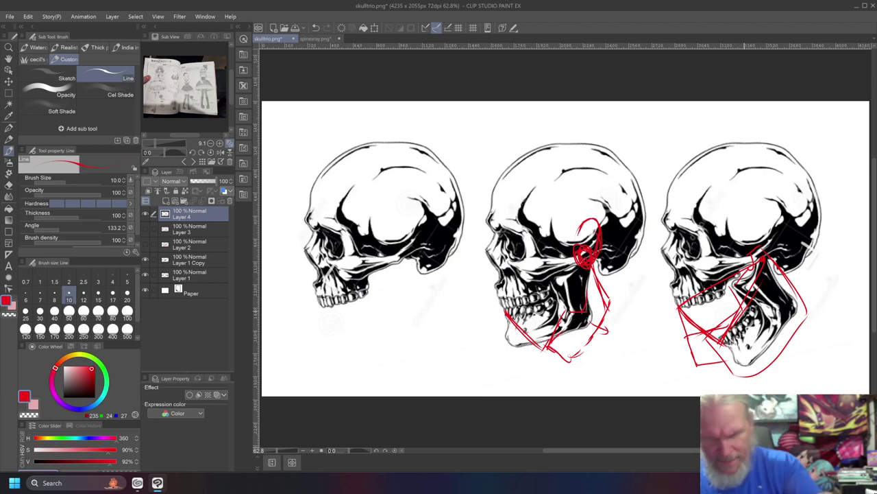
left_click_drag(756, 268, 717, 339)
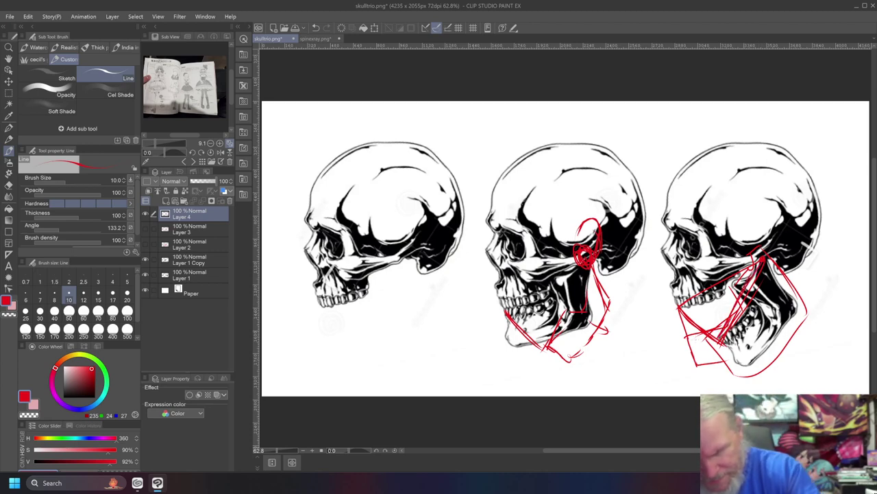
mouse_move(692, 307)
left_mouse_down()
mouse_move(716, 331)
mouse_move(698, 317)
left_mouse_up()
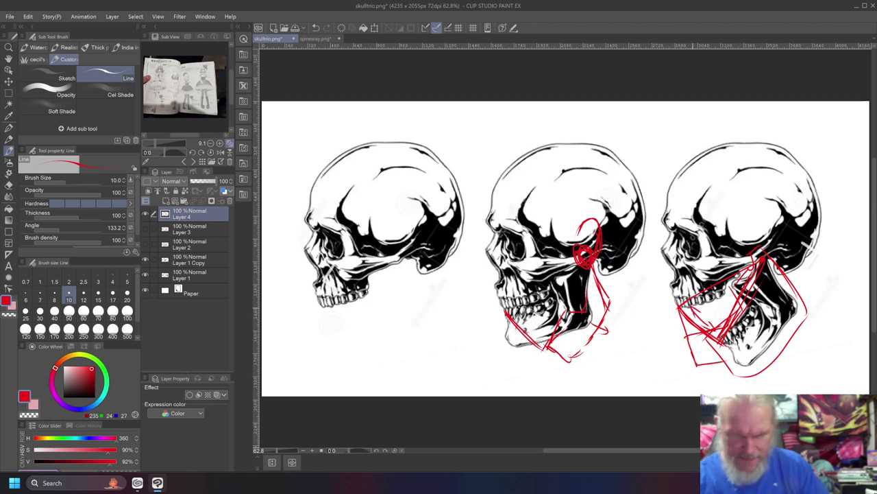
mouse_move(670, 288)
left_mouse_down()
mouse_move(679, 317)
mouse_move(713, 329)
left_mouse_up()
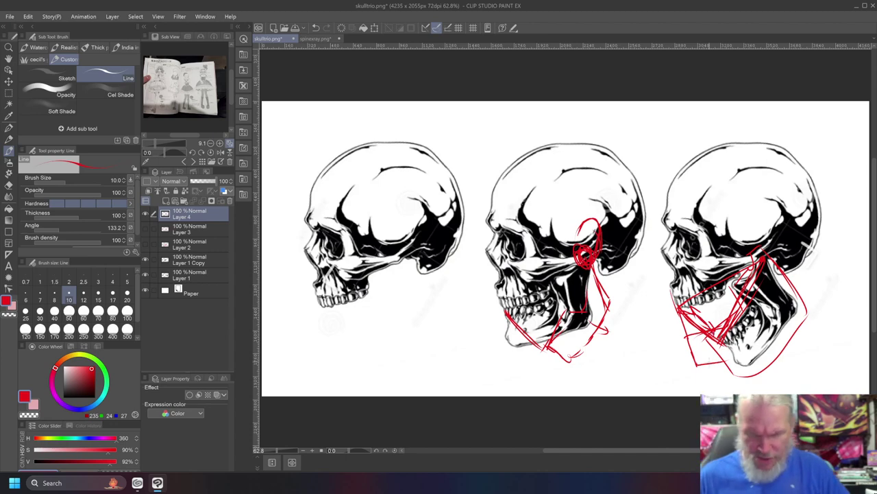
Add a new layer, hide Layer 4, and trace the third skull's open-jaw contour from the upper teeth around the chin to the back
key("ctrl+shift+n")
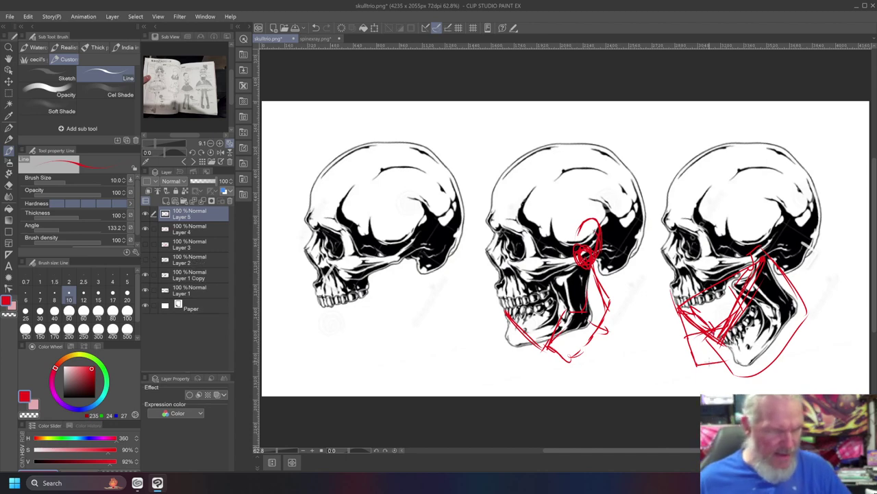
left_click(149, 226)
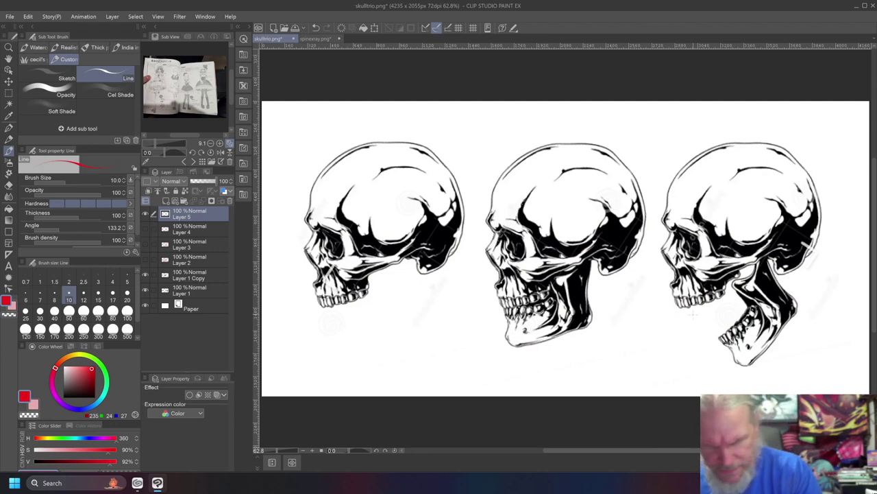
mouse_move(668, 288)
left_mouse_down()
mouse_move(674, 311)
mouse_move(700, 323)
mouse_move(735, 372)
mouse_move(761, 365)
mouse_move(799, 319)
mouse_move(817, 255)
left_mouse_up()
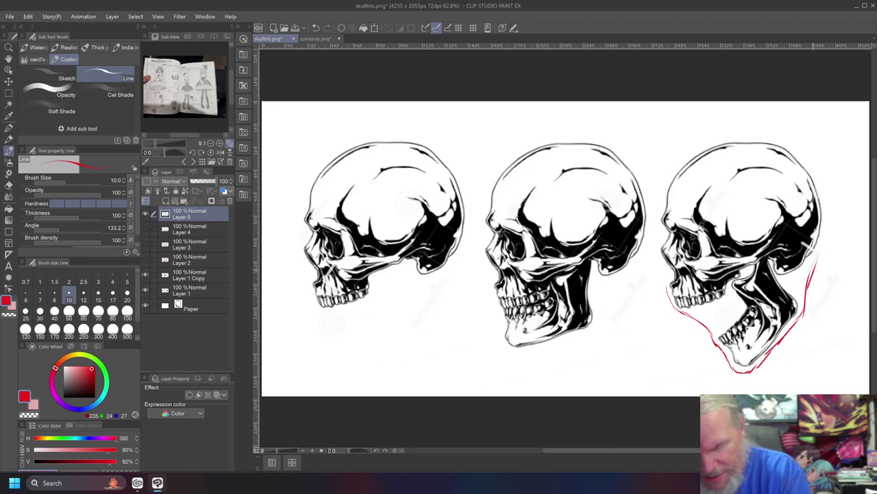
Reinforce the third skull's open-mouth contour from the upper teeth to the chin, and clear all strokes from the layer
mouse_move(665, 281)
left_mouse_down()
mouse_move(682, 317)
mouse_move(735, 370)
mouse_move(710, 351)
left_mouse_up()
left_click_drag(673, 300, 681, 313)
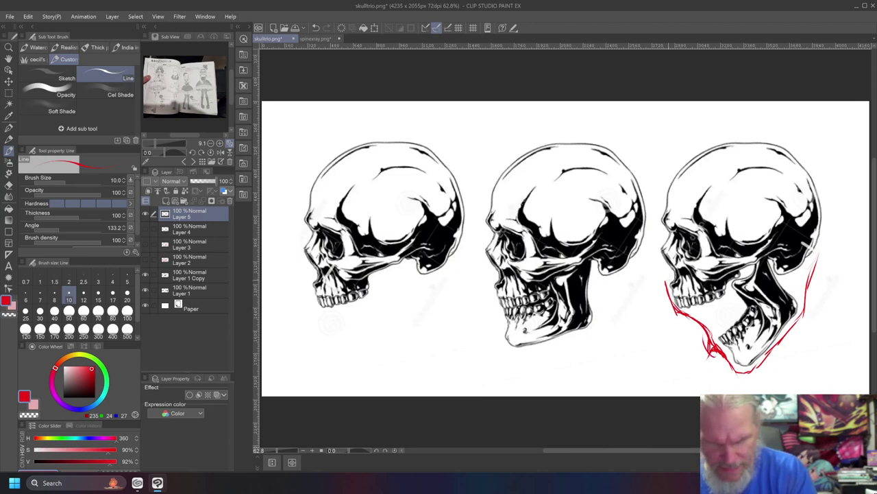
mouse_move(666, 284)
left_mouse_down()
mouse_move(681, 319)
mouse_move(724, 308)
mouse_move(721, 347)
left_mouse_up()
left_click_drag(716, 358, 728, 372)
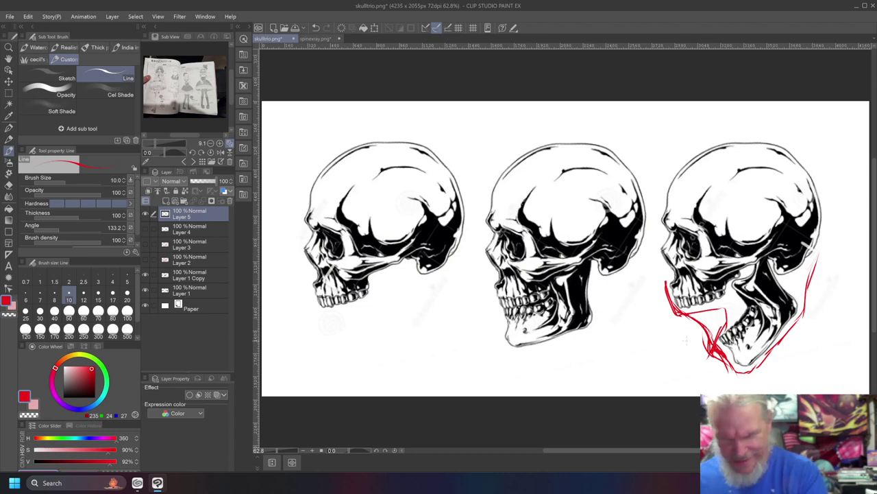
key("Delete")
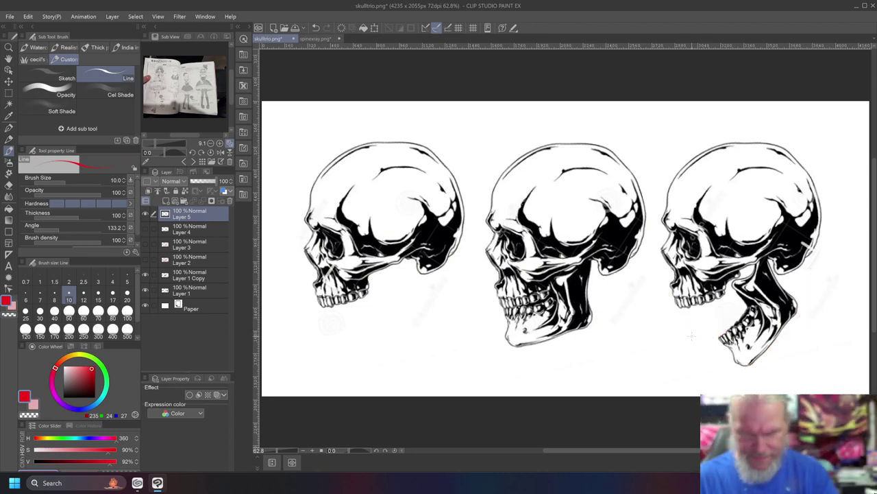
Draw angular lip, mouth-corner and chin lines on the third skull, with slanted cheek strokes bridging the open mouth
mouse_move(662, 281)
left_mouse_down()
mouse_move(678, 321)
mouse_move(724, 311)
mouse_move(712, 338)
mouse_move(737, 366)
mouse_move(769, 366)
left_mouse_up()
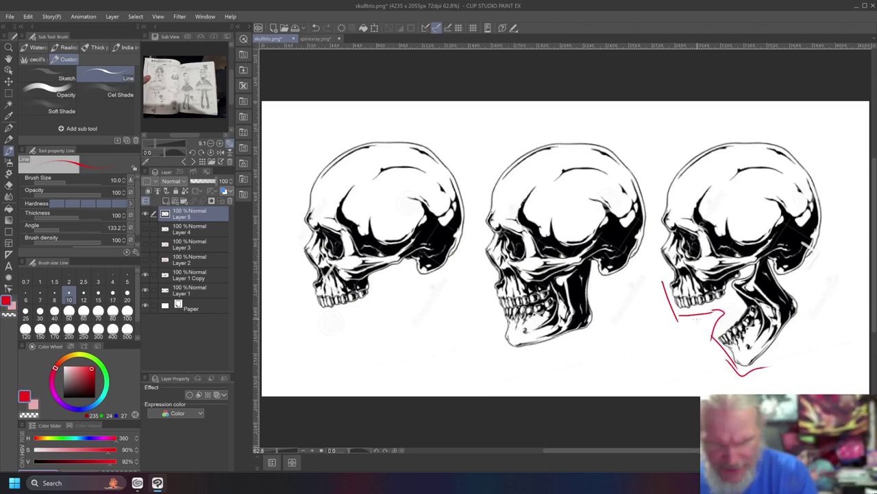
mouse_move(693, 315)
left_mouse_down()
mouse_move(712, 339)
mouse_move(677, 316)
mouse_move(712, 344)
mouse_move(710, 317)
left_mouse_up()
left_click_drag(673, 292, 687, 299)
mouse_move(702, 312)
left_mouse_down()
mouse_move(734, 350)
mouse_move(710, 332)
left_mouse_up()
mouse_move(691, 311)
left_mouse_down()
mouse_move(702, 322)
mouse_move(690, 311)
left_mouse_up()
left_click_drag(678, 298, 720, 341)
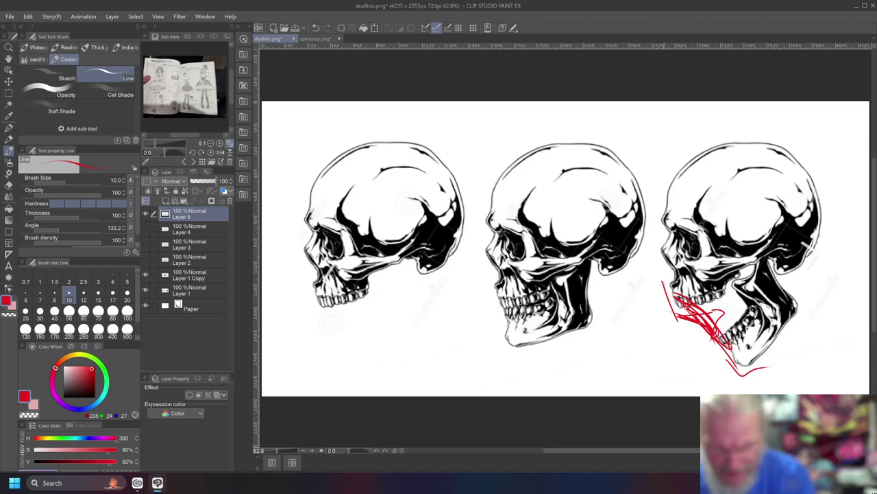
Trace the third skull's face profile from the upper lip past the nose and brow to the top of the forehead
left_click_drag(673, 303, 655, 281)
mouse_move(648, 248)
left_mouse_down()
mouse_move(654, 274)
mouse_move(656, 246)
left_mouse_up()
left_click_drag(654, 265, 654, 219)
mouse_move(662, 250)
left_mouse_down()
mouse_move(655, 213)
mouse_move(685, 149)
left_mouse_up()
left_click_drag(665, 190, 687, 147)
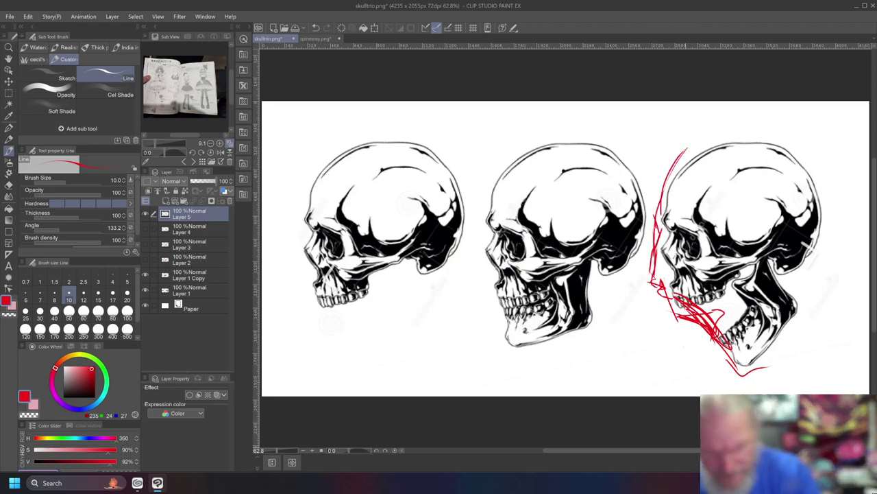
Draw the lower lip, chin and jaw line on the third skull, thicken the cheek strokes, and clear the layer
mouse_move(710, 341)
left_mouse_down()
mouse_move(717, 354)
mouse_move(729, 352)
mouse_move(731, 370)
mouse_move(791, 335)
left_mouse_up()
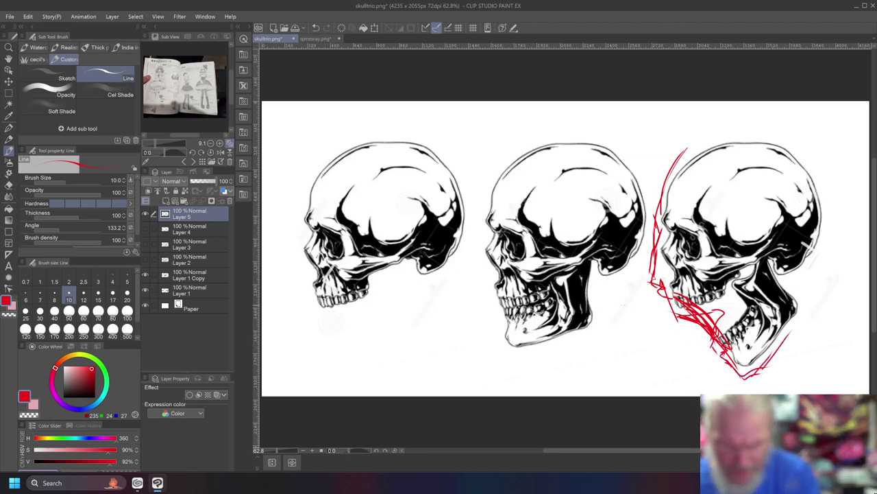
left_click_drag(672, 303, 696, 316)
left_click_drag(706, 329, 714, 343)
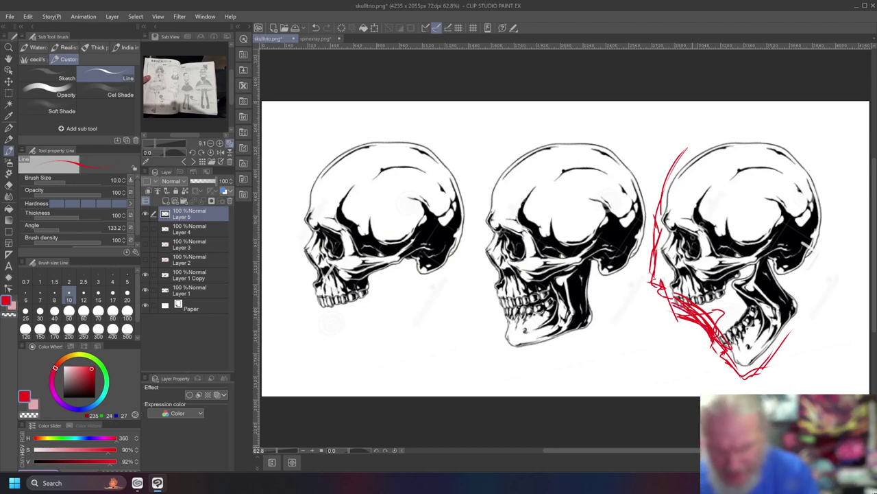
key("Delete")
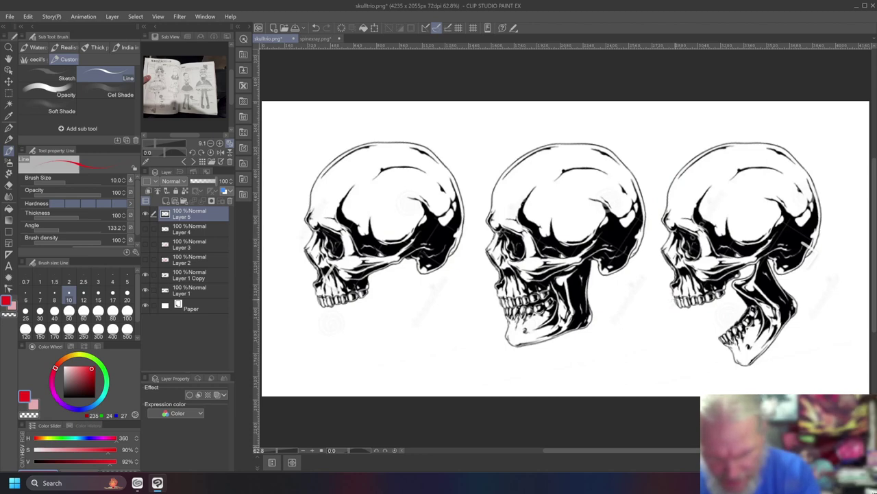
Draw a small L-shaped upper-lip mark in front of the third skull's upper teeth
mouse_move(664, 296)
left_mouse_down()
mouse_move(685, 296)
mouse_move(667, 297)
left_mouse_up()
left_click_drag(666, 297, 685, 295)
left_click_drag(665, 291, 670, 295)
left_click_drag(666, 284, 663, 296)
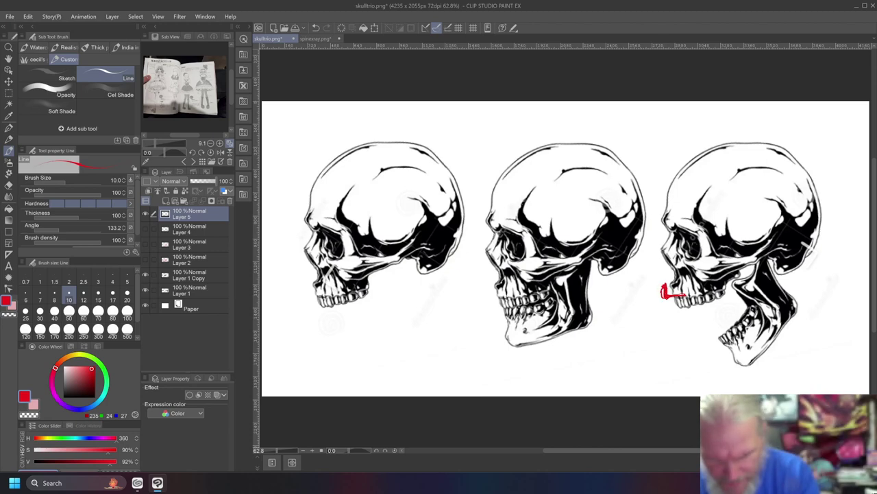
Draw a curved band of stretched skin from the third skull's upper lip to its lower teeth and around the chin
mouse_move(724, 343)
left_mouse_down()
mouse_move(732, 367)
mouse_move(747, 371)
mouse_move(768, 355)
mouse_move(689, 299)
mouse_move(724, 336)
left_mouse_up()
mouse_move(682, 299)
left_mouse_down()
mouse_move(718, 320)
mouse_move(711, 316)
mouse_move(727, 342)
left_mouse_up()
mouse_move(674, 295)
left_mouse_down()
mouse_move(724, 333)
mouse_move(712, 318)
left_mouse_up()
left_click_drag(671, 296, 722, 344)
left_click_drag(691, 309, 718, 340)
mouse_move(670, 297)
left_mouse_down()
mouse_move(700, 318)
mouse_move(688, 307)
left_mouse_up()
left_click_drag(667, 296, 676, 303)
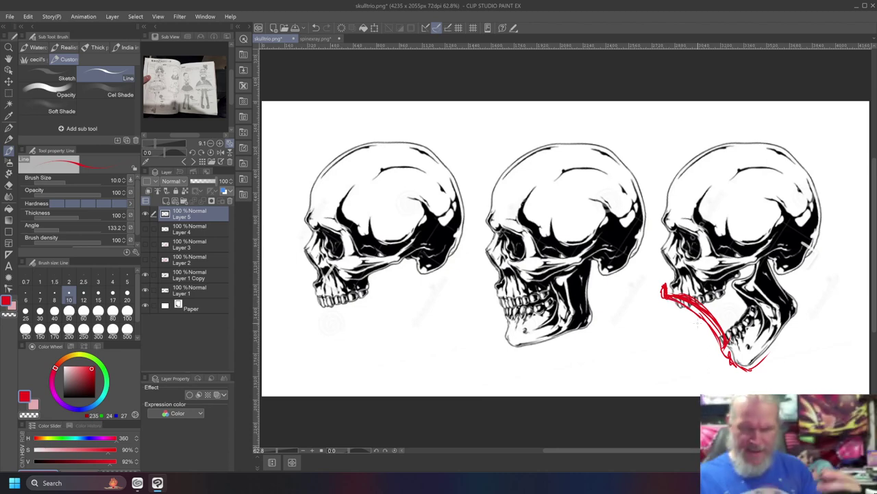
Thicken the third skull's stretched-skin band, shape its upper and lower lip ends, and clear the layer
left_click_drag(691, 306, 715, 324)
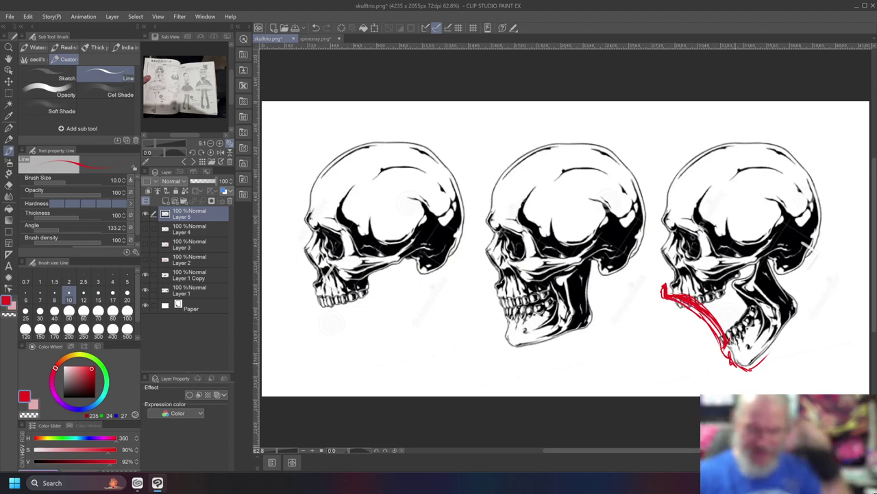
left_click_drag(700, 313, 709, 320)
left_click_drag(681, 295, 665, 281)
mouse_move(663, 288)
left_mouse_down()
mouse_move(674, 279)
mouse_move(685, 290)
left_mouse_up()
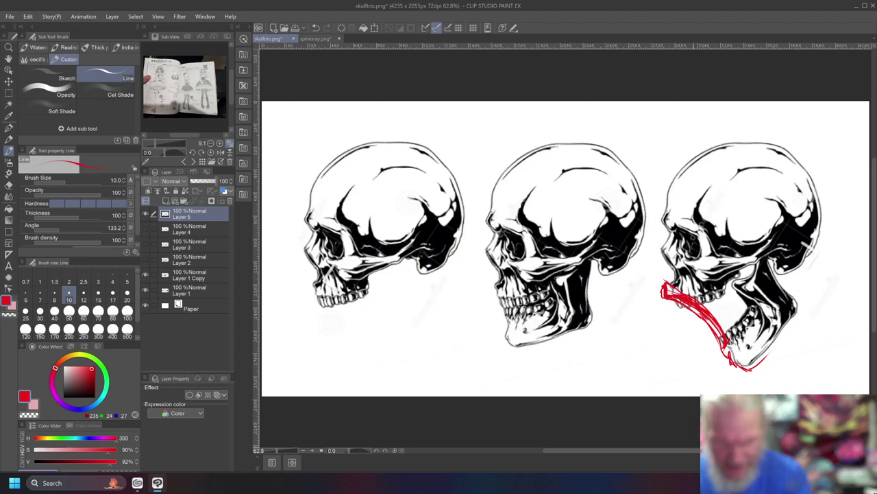
left_click_drag(718, 330, 713, 351)
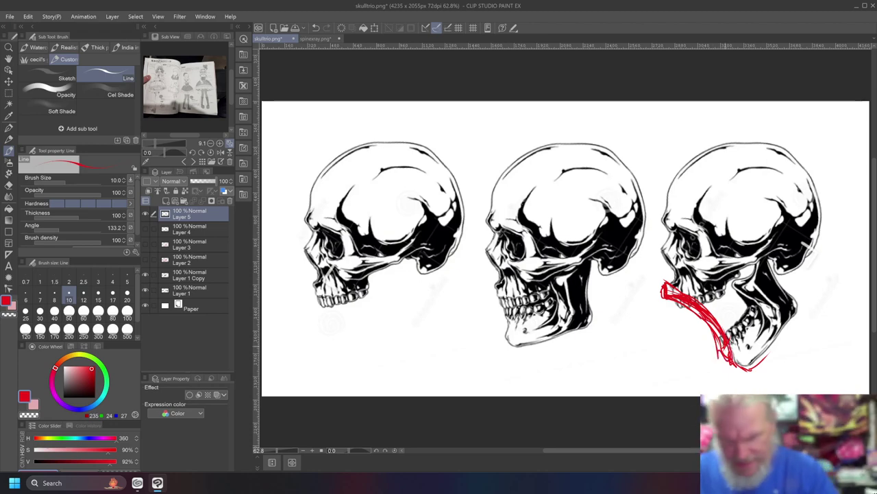
key("Delete")
Outline the third skull's open mouth, chin and jaw with angular lines joined at the mouth corner, and clear the layer
mouse_move(667, 291)
left_mouse_down()
mouse_move(682, 327)
mouse_move(734, 310)
mouse_move(716, 334)
mouse_move(719, 357)
mouse_move(746, 384)
mouse_move(817, 314)
mouse_move(797, 278)
left_mouse_up()
mouse_move(735, 300)
left_mouse_down()
mouse_move(683, 312)
mouse_move(669, 292)
mouse_move(717, 300)
mouse_move(732, 370)
left_mouse_up()
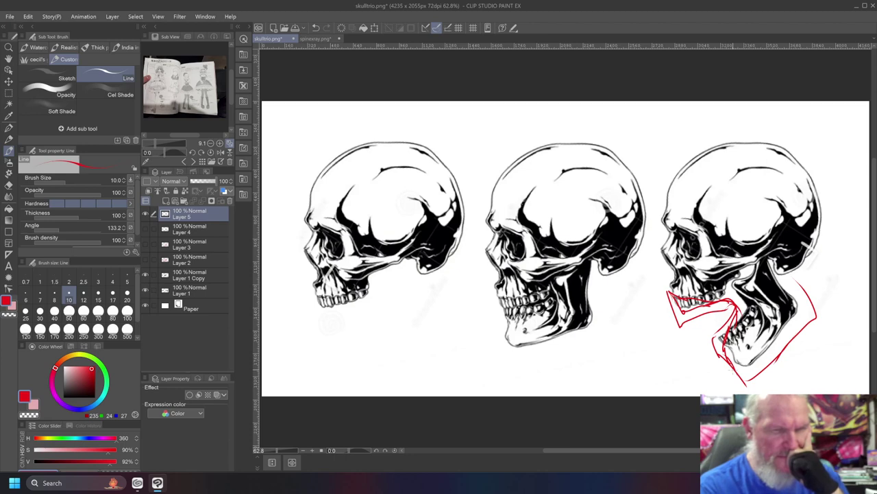
key("Delete")
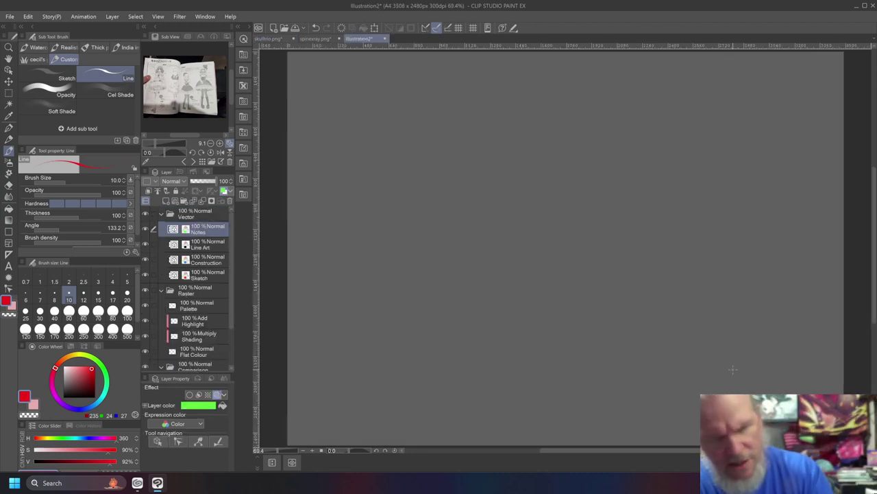
Sketch a three-quarter skull on the blank illustration's Notes layer with eye sockets, nose opening, round cranium and upper jaw
mouse_move(607, 177)
left_mouse_down()
mouse_move(590, 183)
mouse_move(621, 181)
mouse_move(626, 198)
mouse_move(603, 181)
mouse_move(622, 175)
mouse_move(585, 210)
mouse_move(592, 212)
left_mouse_up()
mouse_move(613, 184)
left_mouse_down()
mouse_move(591, 187)
mouse_move(590, 196)
mouse_move(618, 213)
mouse_move(625, 201)
mouse_move(617, 183)
mouse_move(594, 192)
mouse_move(623, 207)
mouse_move(622, 189)
mouse_move(623, 208)
mouse_move(613, 210)
mouse_move(631, 222)
mouse_move(630, 235)
mouse_move(605, 222)
mouse_move(588, 227)
left_mouse_up()
mouse_move(579, 188)
left_mouse_down()
mouse_move(565, 211)
mouse_move(580, 202)
mouse_move(577, 218)
mouse_move(568, 220)
mouse_move(555, 199)
mouse_move(575, 229)
mouse_move(568, 240)
mouse_move(582, 233)
left_mouse_up()
left_click_drag(559, 76, 546, 127)
mouse_move(565, 211)
left_mouse_down()
mouse_move(557, 186)
mouse_move(599, 172)
mouse_move(581, 169)
mouse_move(562, 183)
mouse_move(574, 152)
mouse_move(610, 133)
mouse_move(654, 142)
mouse_move(673, 176)
left_mouse_up()
mouse_move(627, 132)
left_mouse_down()
mouse_move(683, 175)
mouse_move(688, 207)
mouse_move(661, 235)
left_mouse_up()
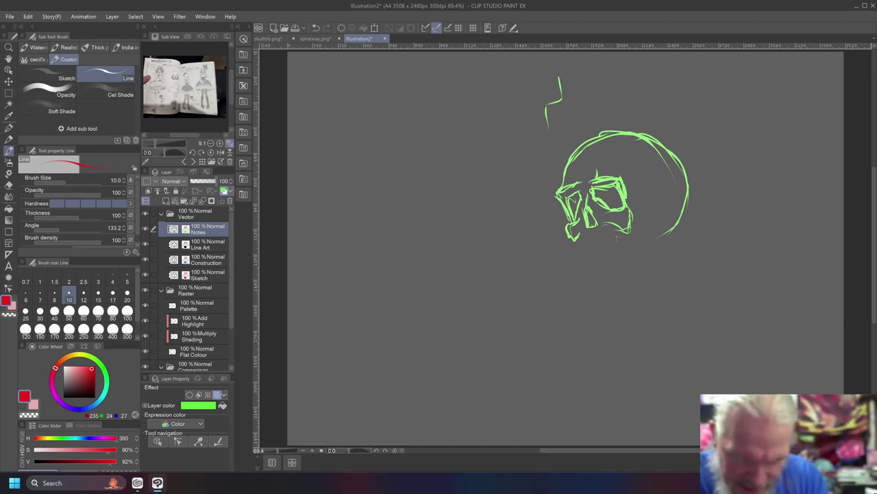
mouse_move(612, 226)
left_mouse_down()
mouse_move(621, 242)
mouse_move(580, 250)
mouse_move(617, 244)
mouse_move(624, 233)
mouse_move(621, 240)
left_mouse_up()
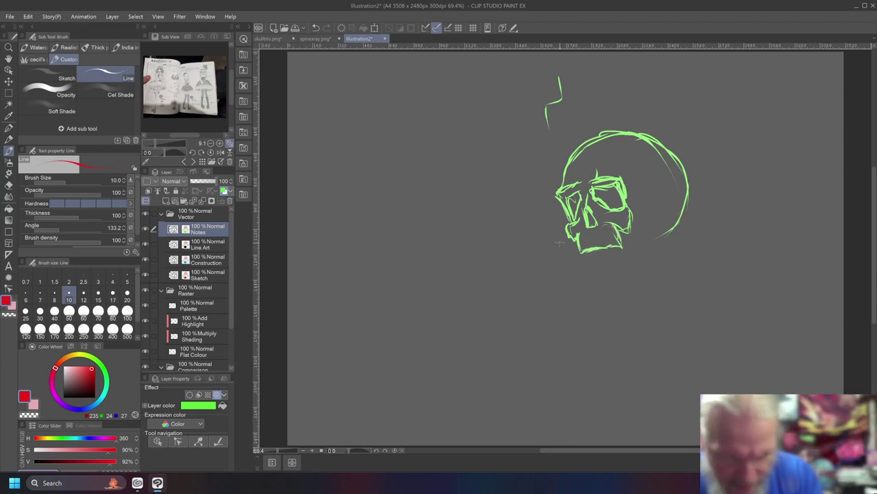
Add the lower jaw with its rear upright branch and the cheekbone arch reaching back to the ear area
mouse_move(583, 259)
left_mouse_down()
mouse_move(597, 287)
mouse_move(614, 285)
mouse_move(636, 264)
left_mouse_up()
mouse_move(629, 272)
left_mouse_down()
mouse_move(652, 260)
mouse_move(655, 217)
left_mouse_up()
left_click_drag(657, 255, 658, 207)
mouse_move(657, 240)
left_mouse_down()
mouse_move(638, 272)
mouse_move(650, 258)
mouse_move(621, 256)
mouse_move(637, 240)
mouse_move(632, 214)
mouse_move(655, 205)
mouse_move(634, 203)
mouse_move(662, 190)
mouse_move(659, 199)
mouse_move(667, 197)
left_mouse_up()
mouse_move(647, 203)
left_mouse_down()
mouse_move(668, 190)
mouse_move(658, 195)
left_mouse_up()
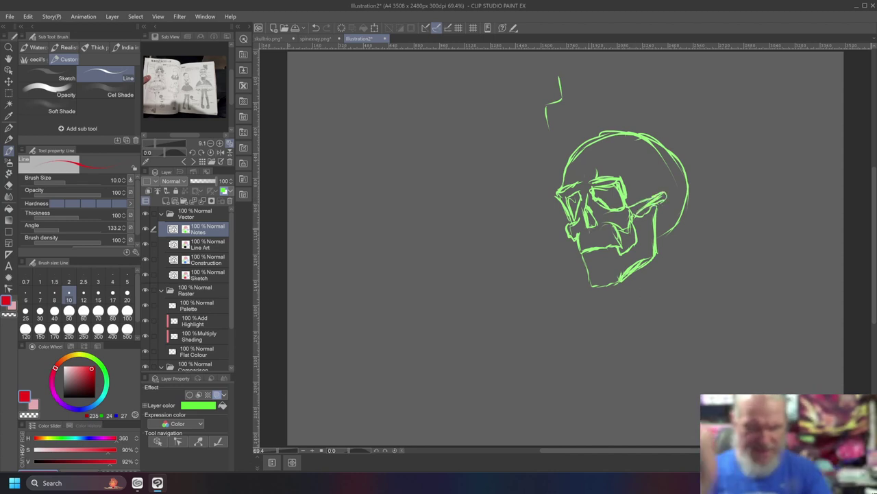
Draw the temple muscle shape on the side of the cranium, tapering down behind the cheekbone arch
left_click_drag(648, 176, 650, 194)
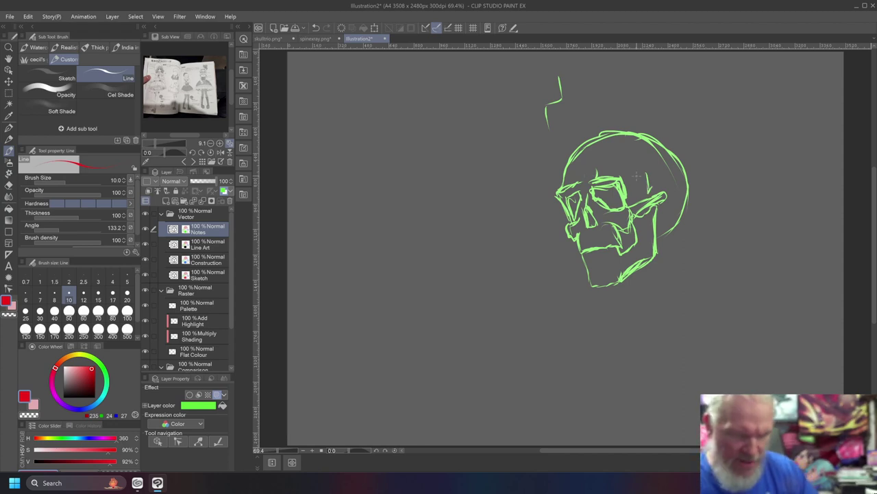
left_click_drag(618, 153, 640, 198)
left_click_drag(647, 146, 660, 194)
left_click_drag(619, 154, 642, 147)
left_click_drag(619, 155, 641, 199)
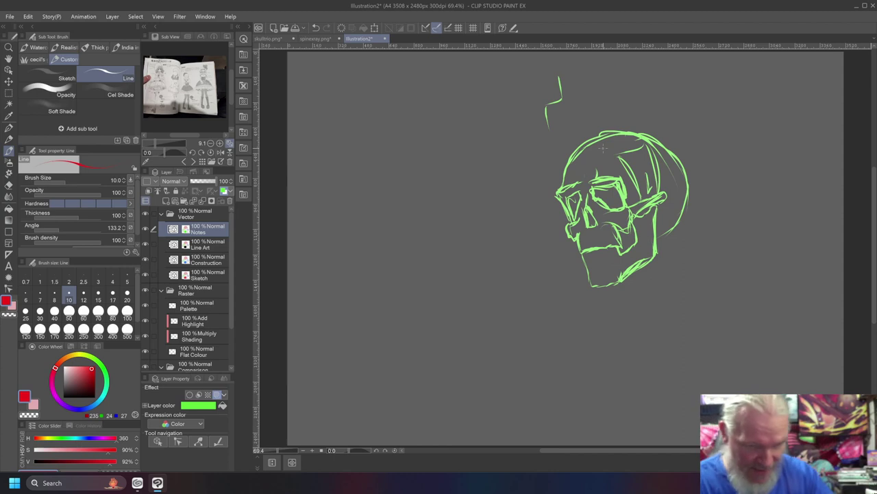
Reinforce the upper teeth line and the lower back of the cranium, and draw round eyeballs inside the sockets
mouse_move(580, 244)
left_mouse_down()
mouse_move(583, 254)
mouse_move(620, 253)
mouse_move(617, 237)
left_mouse_up()
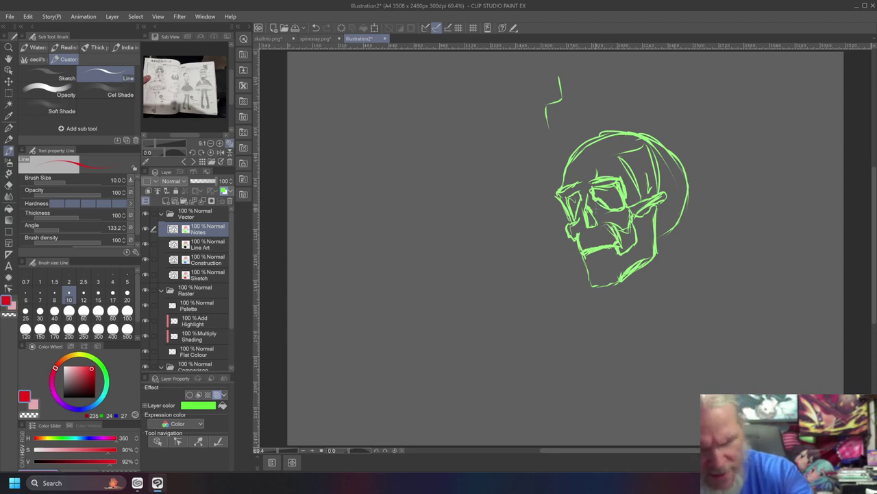
mouse_move(660, 231)
left_mouse_down()
mouse_move(684, 211)
mouse_move(688, 177)
left_mouse_up()
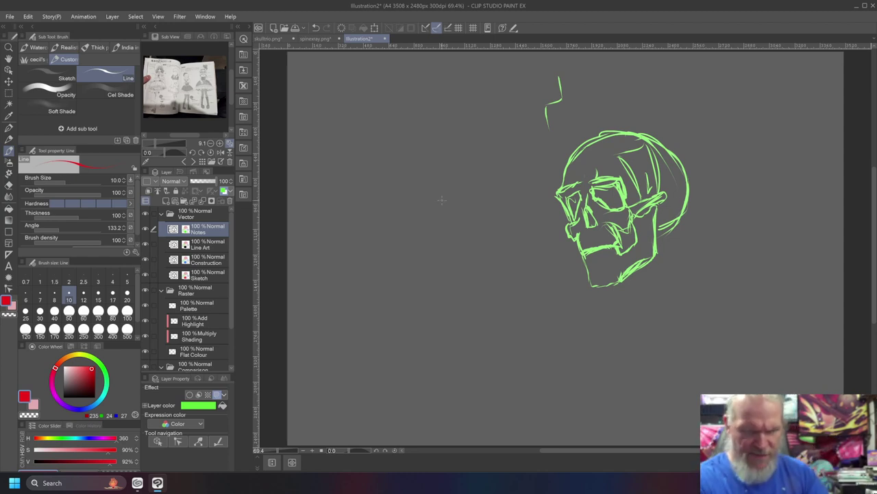
mouse_move(606, 186)
left_mouse_down()
mouse_move(599, 198)
mouse_move(605, 209)
mouse_move(619, 196)
mouse_move(605, 182)
mouse_move(613, 206)
mouse_move(607, 188)
mouse_move(577, 207)
mouse_move(585, 231)
left_mouse_up()
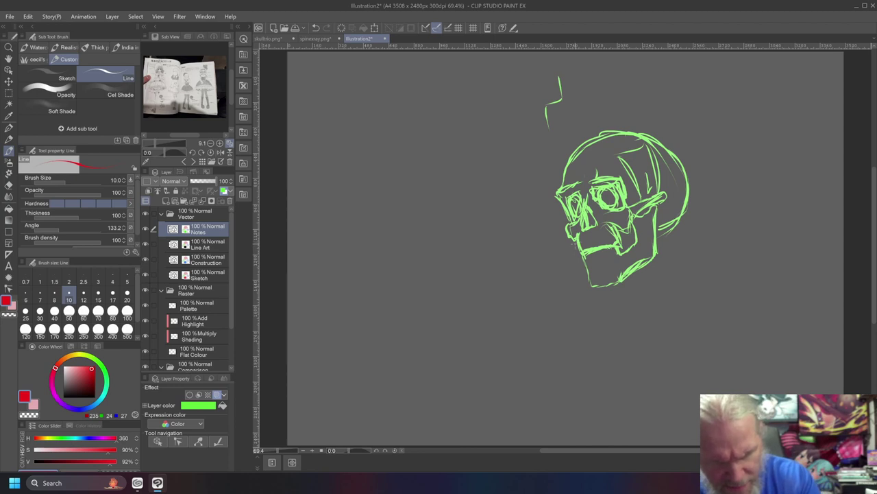
Draw an outer skin contour along the front of the skull from the chin past the cheek and brow to the forehead
left_click_drag(584, 278, 592, 294)
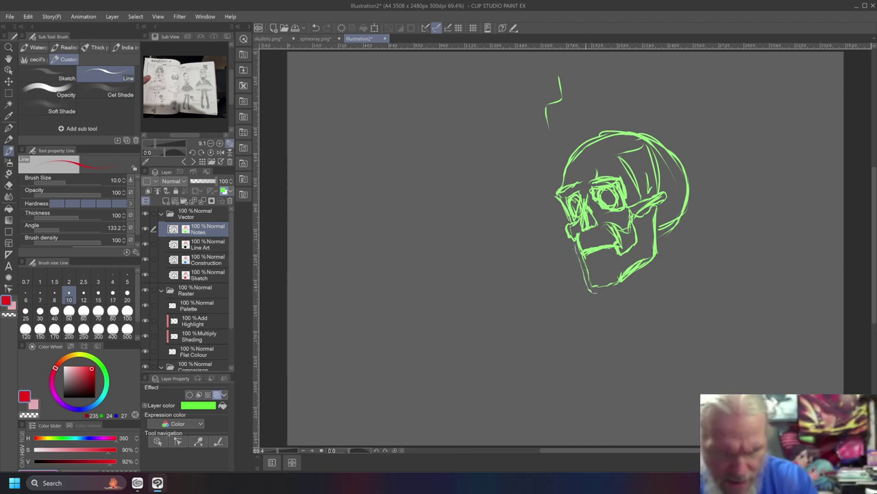
left_click_drag(579, 255, 585, 281)
left_click_drag(565, 234, 571, 245)
mouse_move(560, 220)
left_mouse_down()
mouse_move(566, 238)
mouse_move(551, 159)
mouse_move(579, 134)
left_mouse_up()
left_click_drag(558, 189, 557, 166)
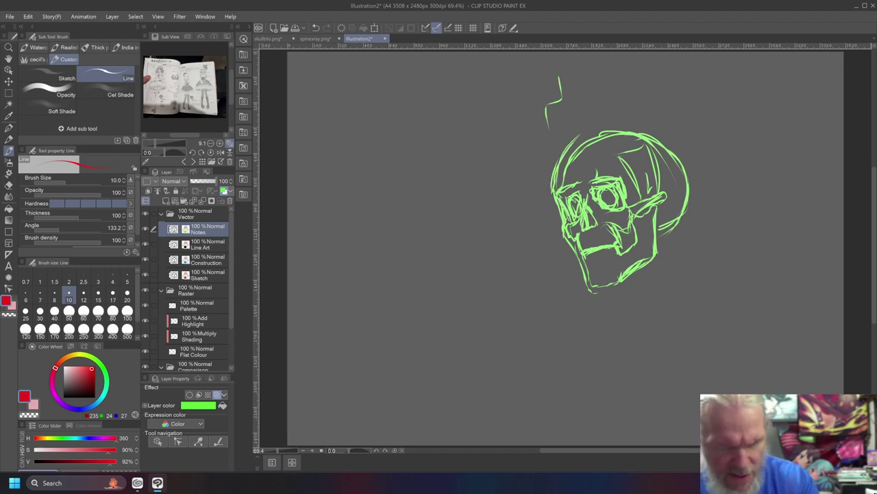
Trace the forehead contour on the Construction layer, increasing the brush size to 15, and move that layer above Notes
left_click(195, 258)
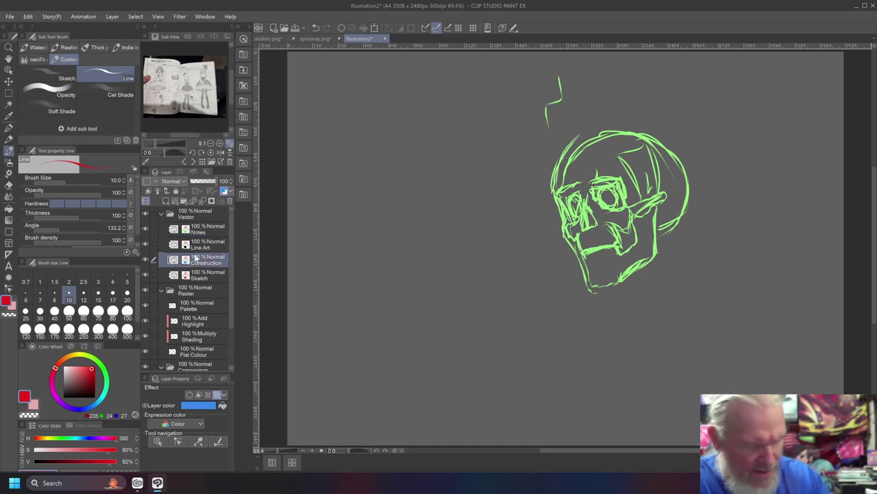
left_click_drag(578, 133, 550, 175)
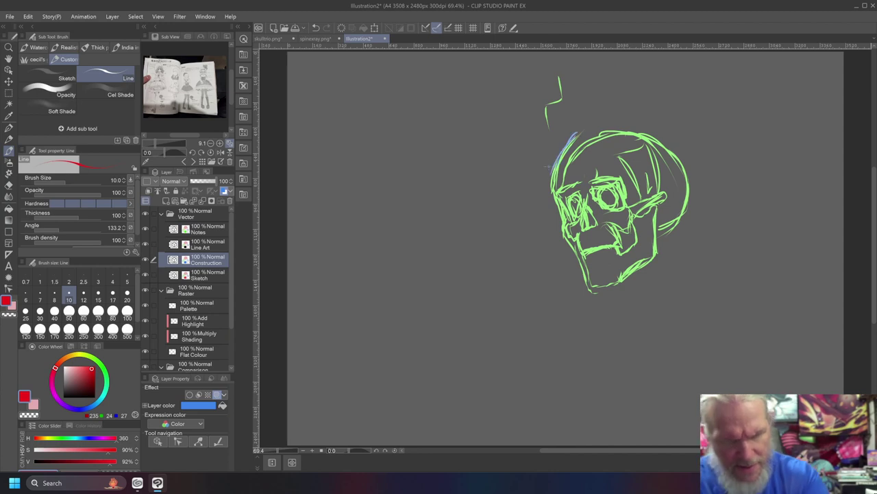
key("bracketright")
key("bracketright")
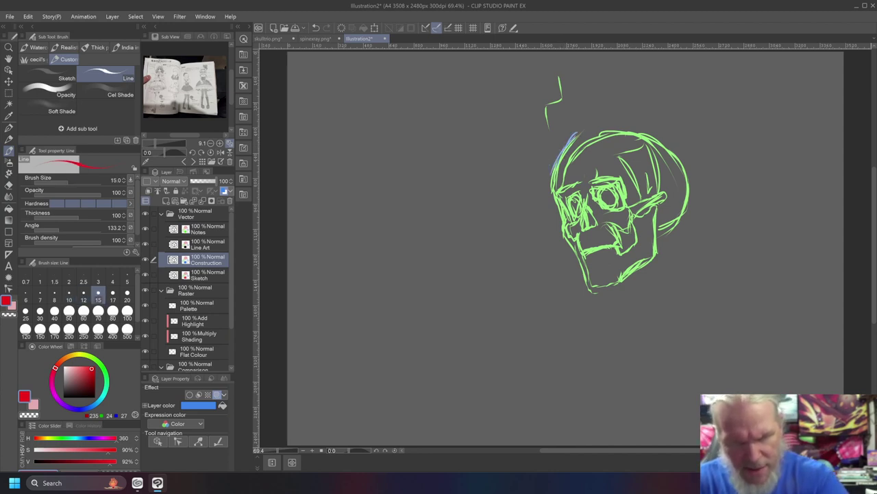
left_click_drag(576, 135, 549, 193)
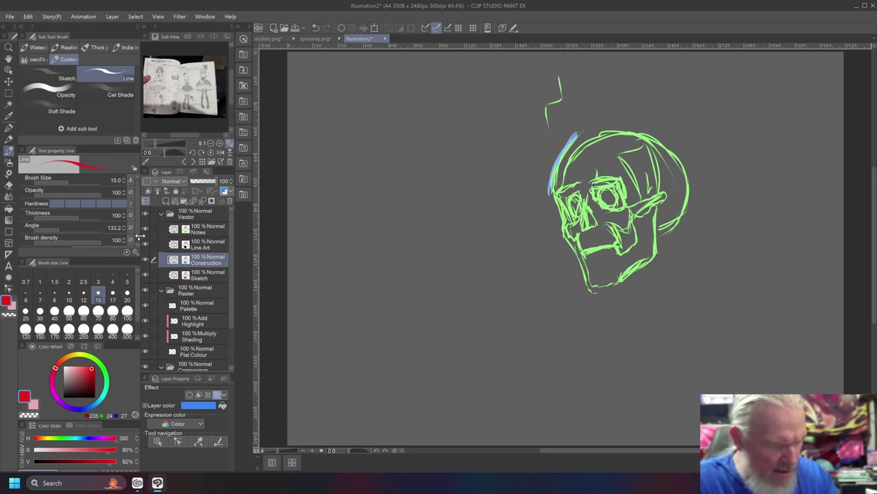
left_click_drag(207, 264, 208, 230)
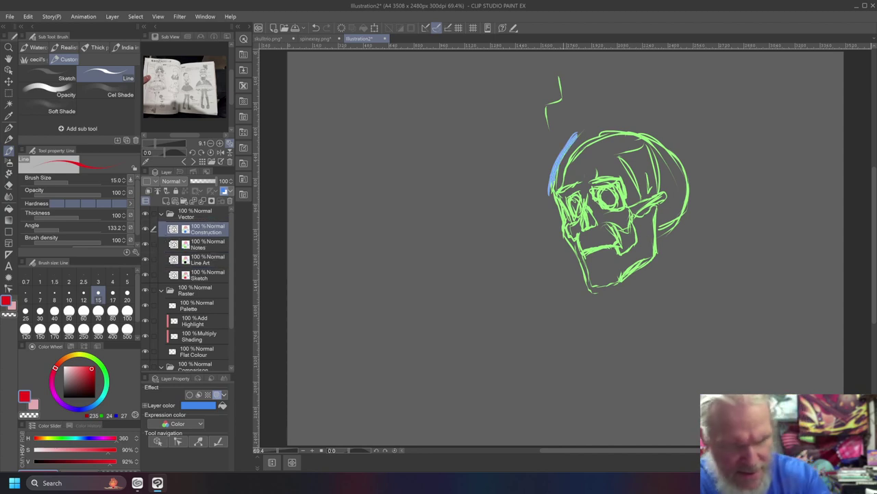
Outline the head around the skull on the Construction layer, covering the face, chin, jaw and cranium, and add an ear
mouse_move(552, 183)
left_mouse_down()
mouse_move(558, 230)
mouse_move(598, 301)
mouse_move(616, 300)
mouse_move(654, 266)
mouse_move(667, 233)
left_mouse_up()
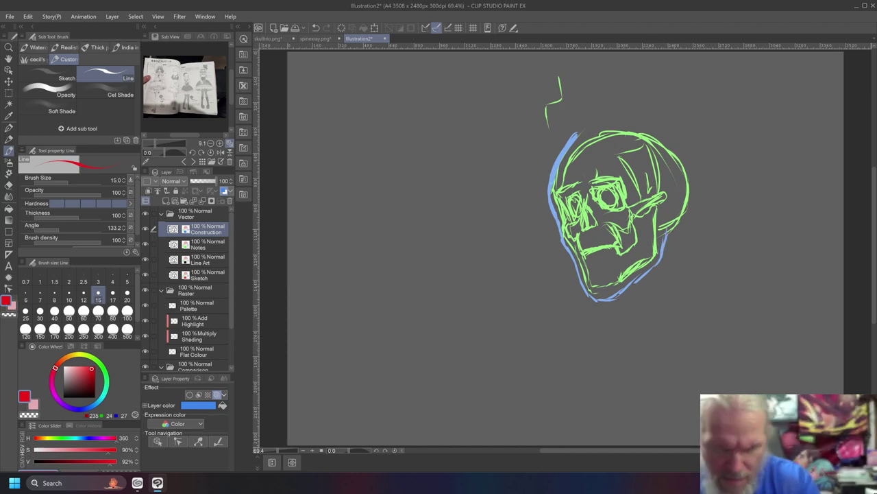
left_click_drag(666, 212, 660, 180)
mouse_move(654, 211)
left_mouse_down()
mouse_move(664, 198)
mouse_move(661, 172)
mouse_move(663, 183)
left_mouse_up()
mouse_move(667, 230)
left_mouse_down()
mouse_move(686, 218)
mouse_move(690, 187)
left_mouse_up()
left_click_drag(655, 140, 690, 190)
mouse_move(591, 129)
left_mouse_down()
mouse_move(690, 185)
mouse_move(597, 127)
mouse_move(662, 132)
left_mouse_up()
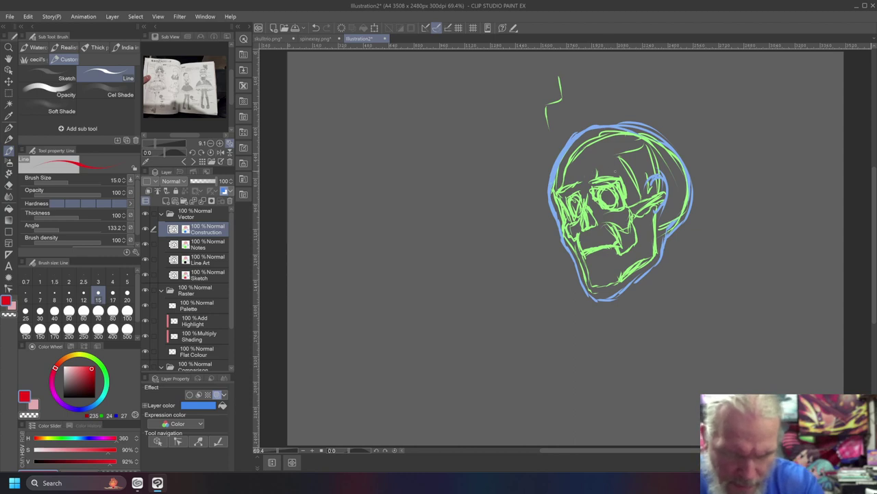
Draw both eyebrows and the eyes over the skull's sockets on the Construction layer
mouse_move(599, 168)
left_mouse_down()
mouse_move(618, 171)
mouse_move(589, 177)
mouse_move(625, 171)
left_mouse_up()
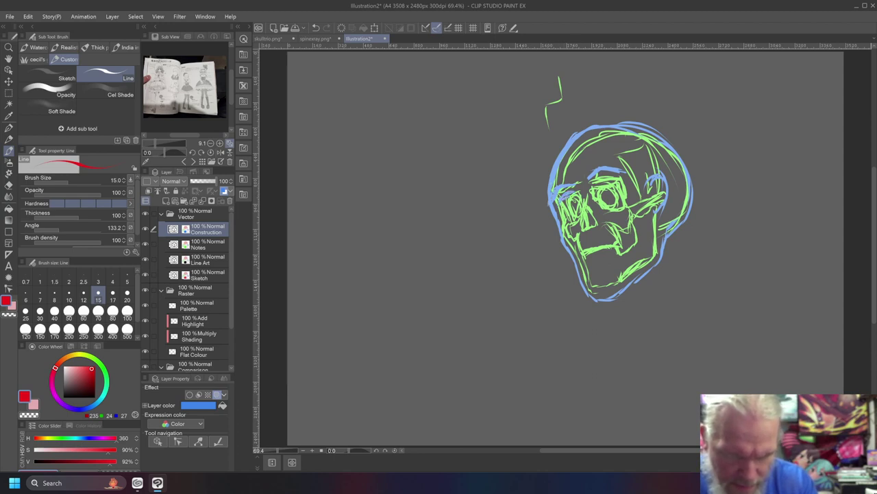
mouse_move(576, 202)
left_mouse_down()
mouse_move(565, 210)
mouse_move(582, 207)
left_mouse_up()
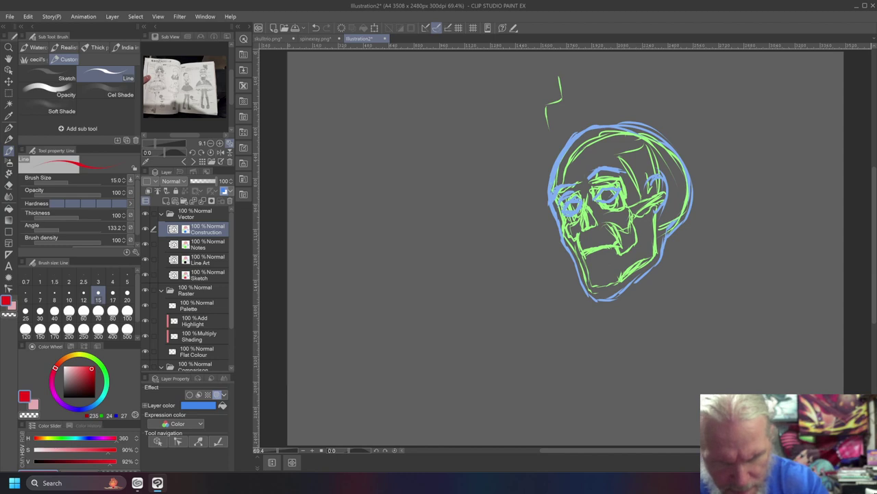
Draw the nose, the mouth and the near cheek contour with light hatching over the skull on the Construction layer
mouse_move(584, 211)
left_mouse_down()
mouse_move(580, 230)
mouse_move(591, 229)
mouse_move(580, 227)
mouse_move(582, 214)
left_mouse_up()
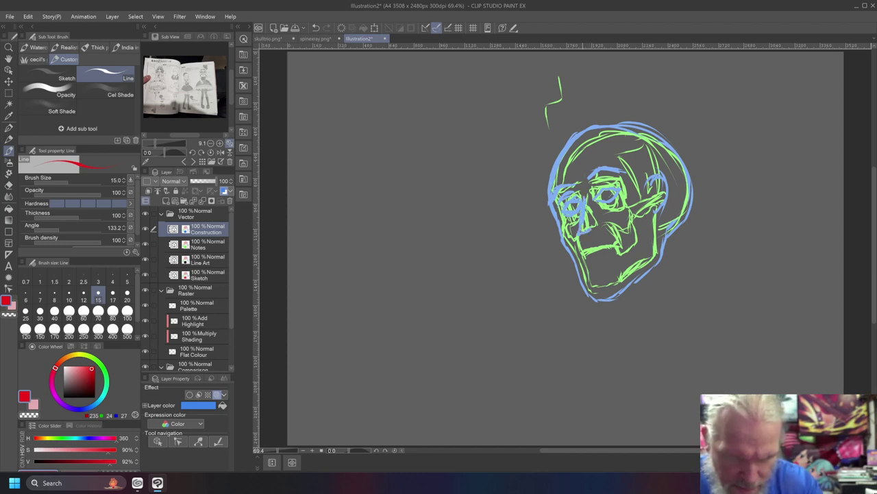
left_click_drag(593, 211, 598, 227)
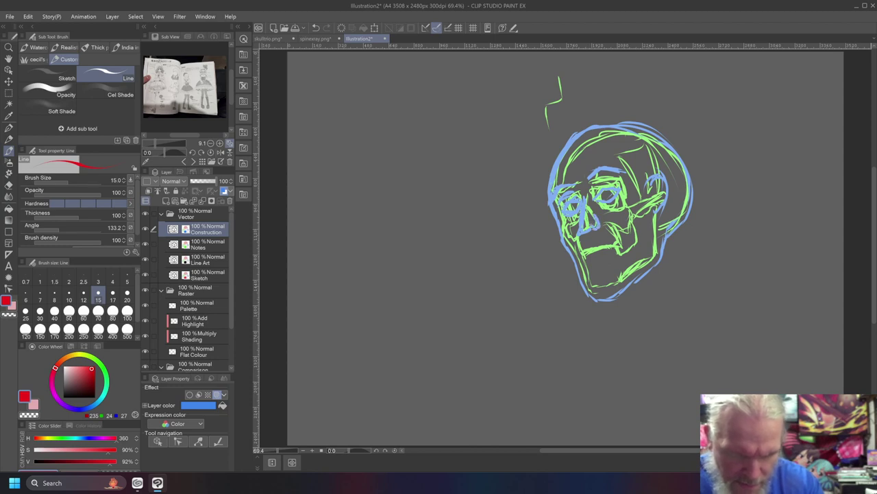
mouse_move(590, 236)
left_mouse_down()
mouse_move(606, 250)
mouse_move(614, 242)
mouse_move(584, 256)
mouse_move(595, 270)
left_mouse_up()
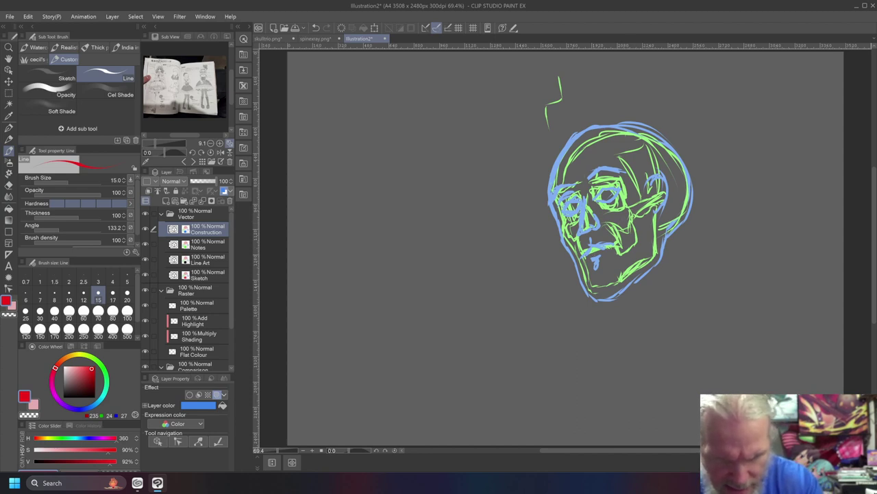
mouse_move(622, 227)
left_mouse_down()
mouse_move(630, 215)
mouse_move(622, 224)
left_mouse_up()
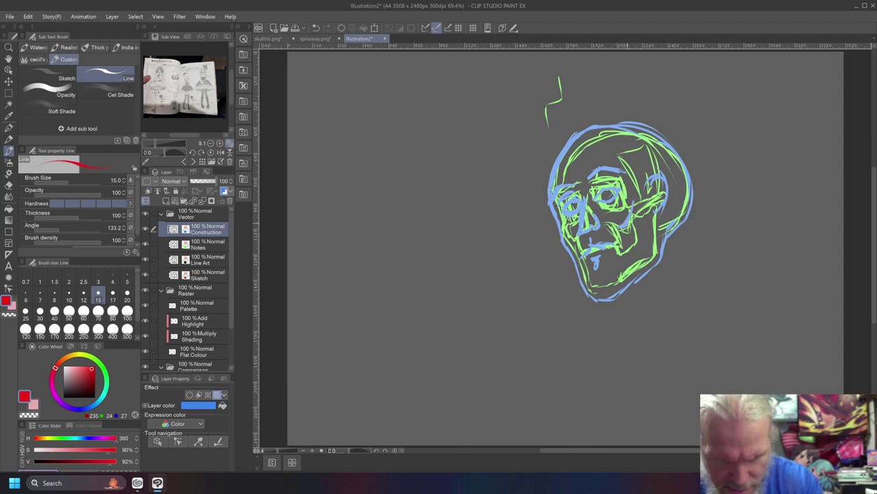
left_click_drag(622, 241, 628, 232)
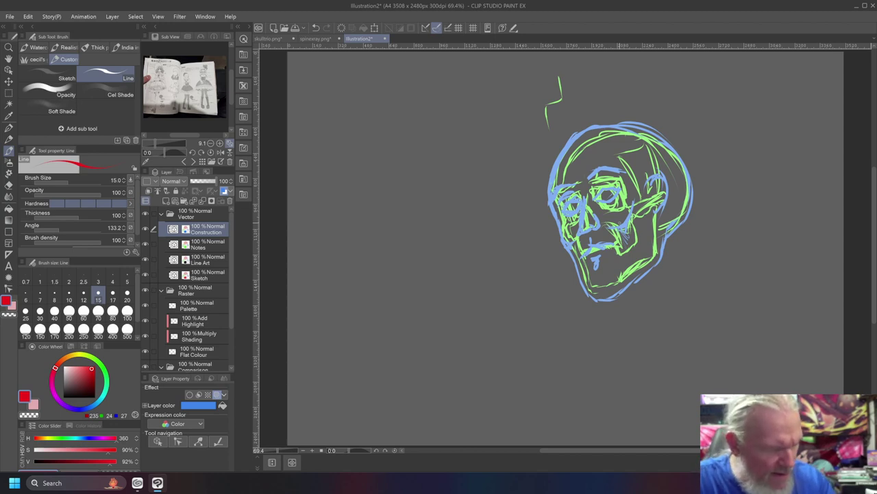
Toggle the Notes layer's visibility to compare the head with the skull beneath, leaving the skull sketch hidden
left_click(145, 246)
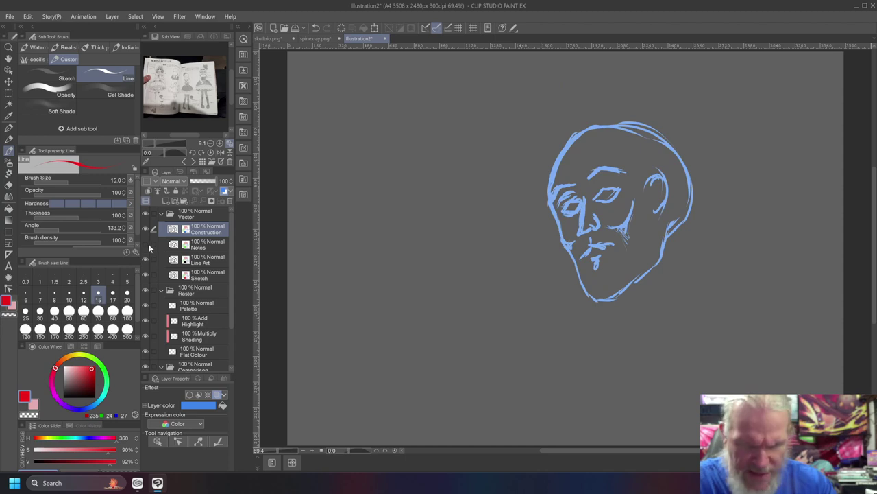
left_click(149, 245)
left_click(149, 248)
left_click(149, 250)
left_click(149, 251)
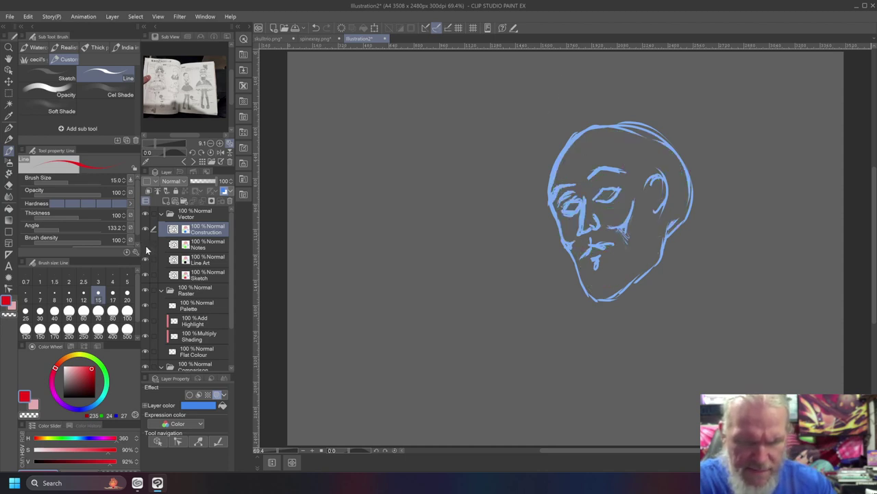
left_click(145, 247)
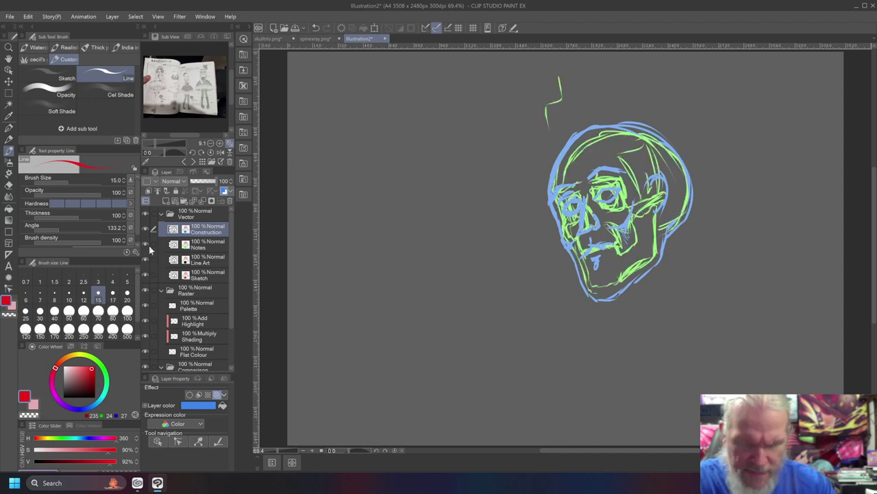
left_click(148, 252)
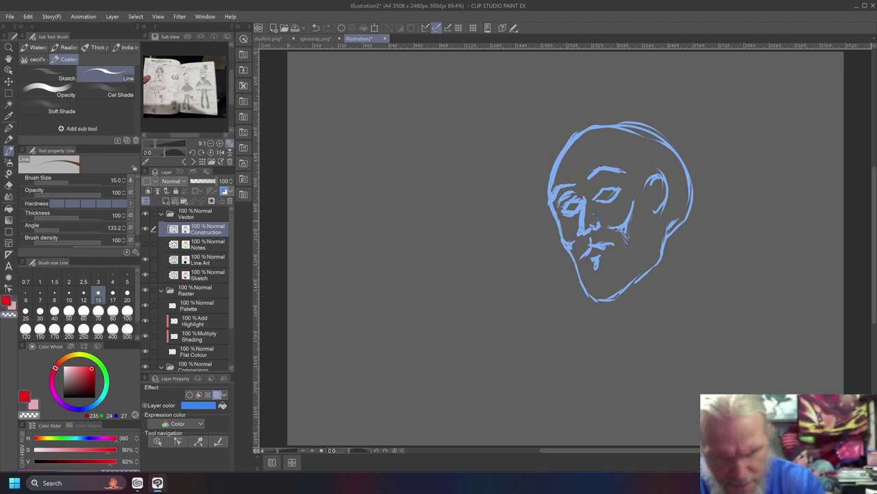
Erase parts of the nose and redraw it with crease lines flaring from the nostrils above a raised upper lip
key("c")
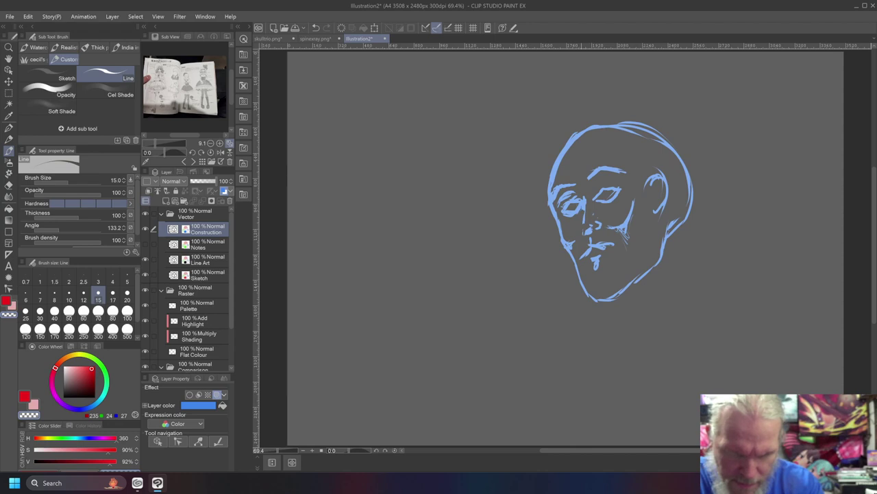
key("c")
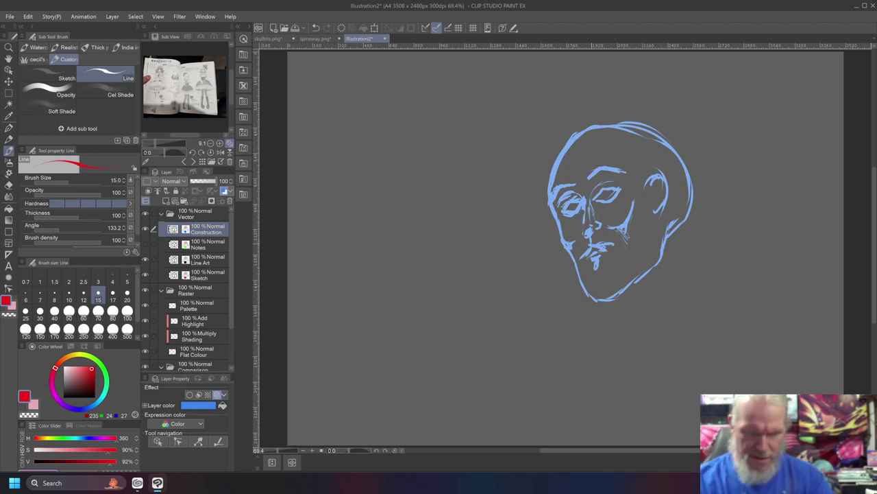
left_click_drag(587, 238, 580, 250)
mouse_move(582, 239)
left_mouse_down()
mouse_move(575, 259)
mouse_move(610, 238)
mouse_move(624, 243)
left_mouse_up()
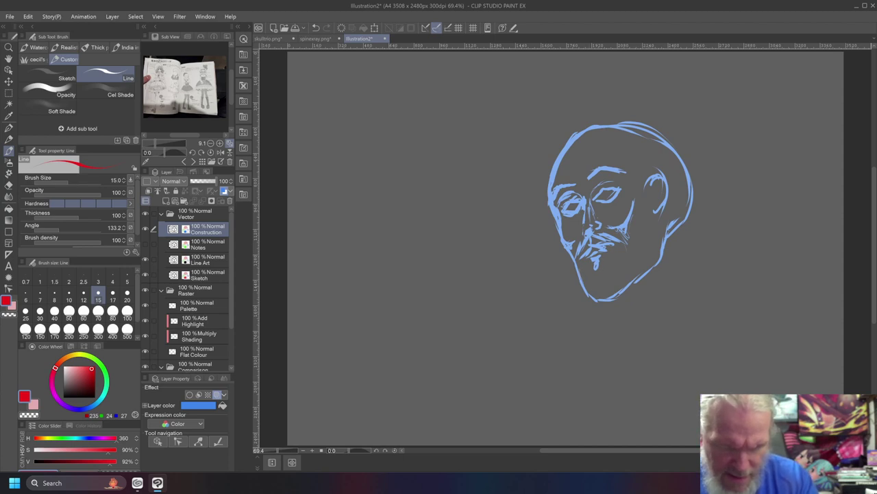
Draw an open mouth below the upper lip and erase the old lower lip marks and the far jaw line
left_click_drag(587, 255, 593, 276)
mouse_move(607, 245)
left_mouse_down()
mouse_move(615, 272)
mouse_move(596, 279)
left_mouse_up()
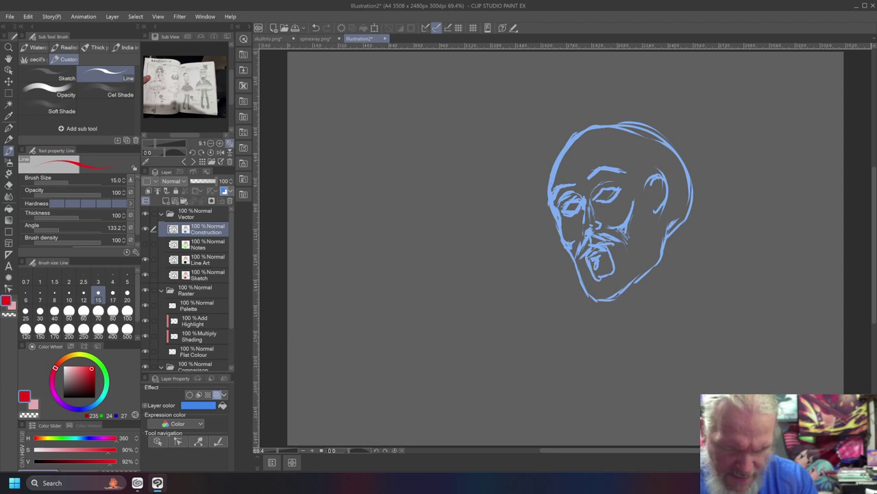
key("c")
mouse_move(578, 275)
left_mouse_down()
mouse_move(588, 294)
mouse_move(598, 252)
left_mouse_up()
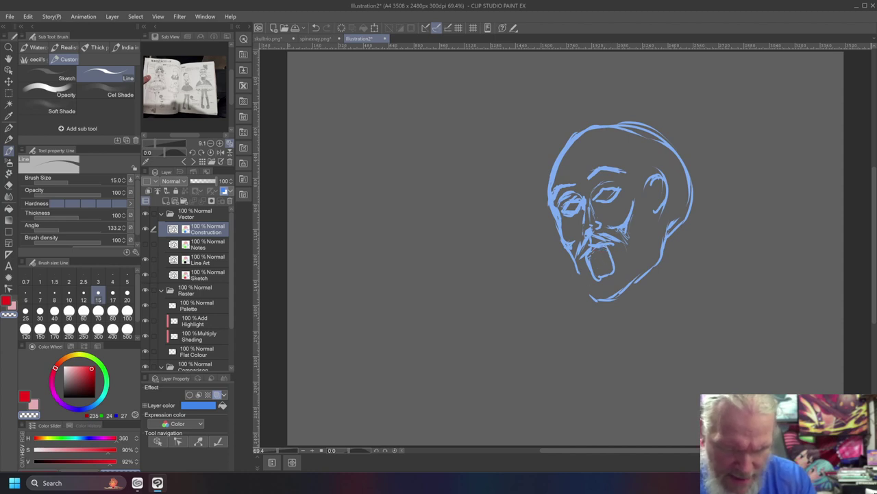
Erase the old chin and near jaw line, enlarging the brush size to 40
mouse_move(596, 296)
left_mouse_down()
mouse_move(619, 295)
mouse_move(649, 268)
left_mouse_up()
key("bracketright")
key("bracketright")
key("bracketright")
key("bracketright")
key("bracketright")
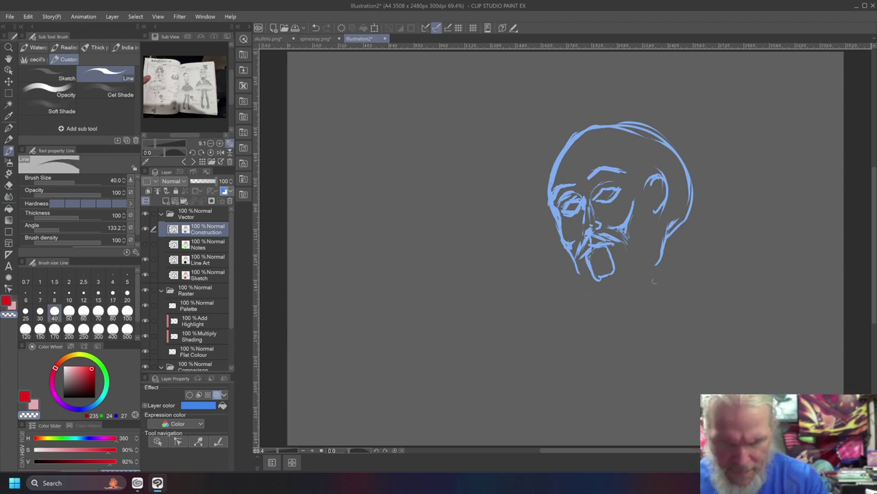
Redraw the dropped jaw and chin, returning the brush size to 15, and add lip, teeth and tongue details to the open mouth
left_click_drag(668, 226, 671, 264)
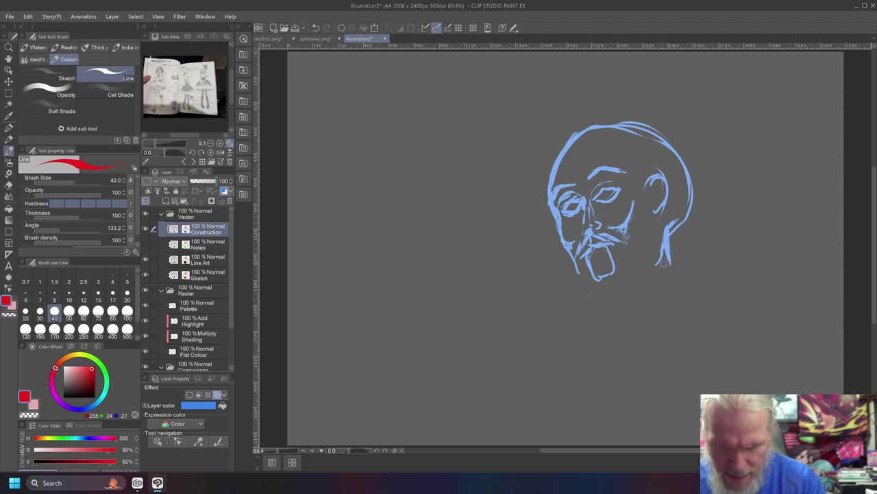
key("bracketleft")
key("bracketleft")
key("bracketleft")
key("bracketleft")
key("bracketleft")
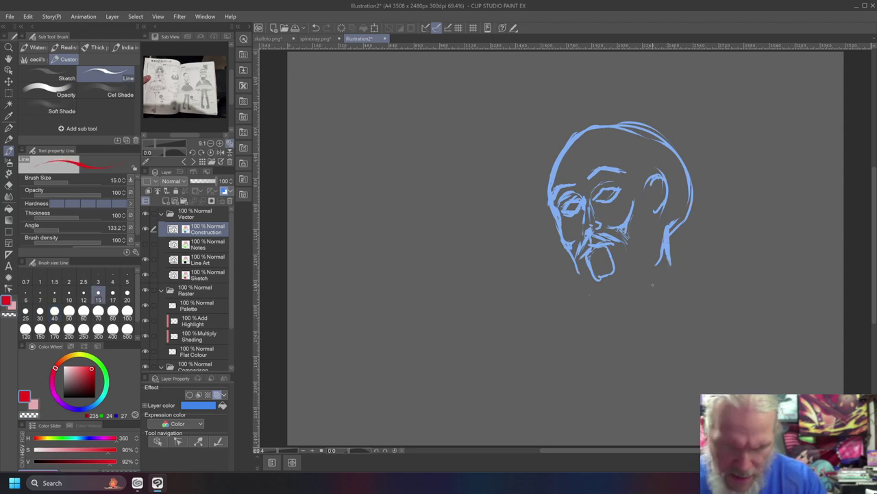
mouse_move(669, 262)
left_mouse_down()
mouse_move(635, 302)
mouse_move(612, 307)
left_mouse_up()
mouse_move(579, 266)
left_mouse_down()
mouse_move(604, 309)
mouse_move(611, 309)
left_mouse_up()
mouse_move(647, 278)
left_mouse_down()
mouse_move(642, 290)
mouse_move(646, 284)
left_mouse_up()
mouse_move(662, 263)
left_mouse_down()
mouse_move(649, 287)
mouse_move(659, 267)
left_mouse_up()
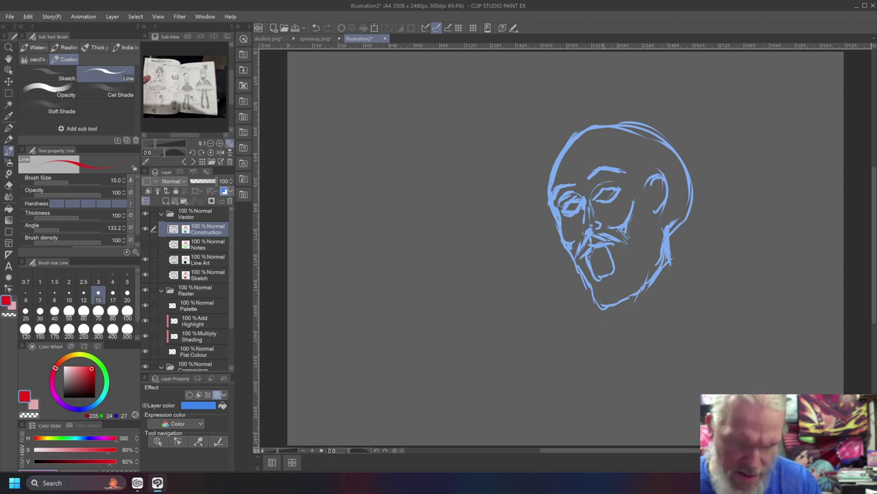
left_click_drag(603, 284, 621, 282)
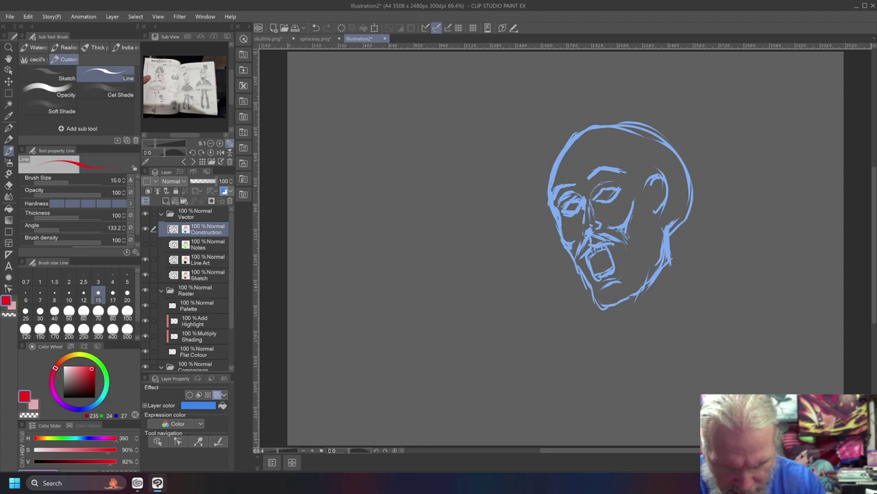
left_click_drag(602, 267, 612, 263)
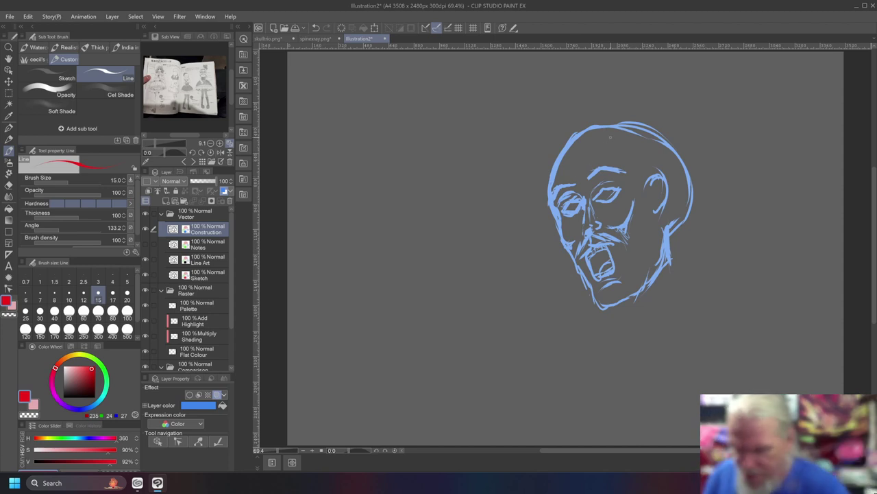
Select the near eyebrow with a rectangle, rotate it to slant down toward the nose, and clear the selection
key("m")
left_click_drag(623, 161, 586, 183)
left_click(639, 197)
mouse_move(629, 157)
left_mouse_down()
mouse_move(613, 184)
mouse_move(626, 162)
mouse_move(621, 172)
left_mouse_up()
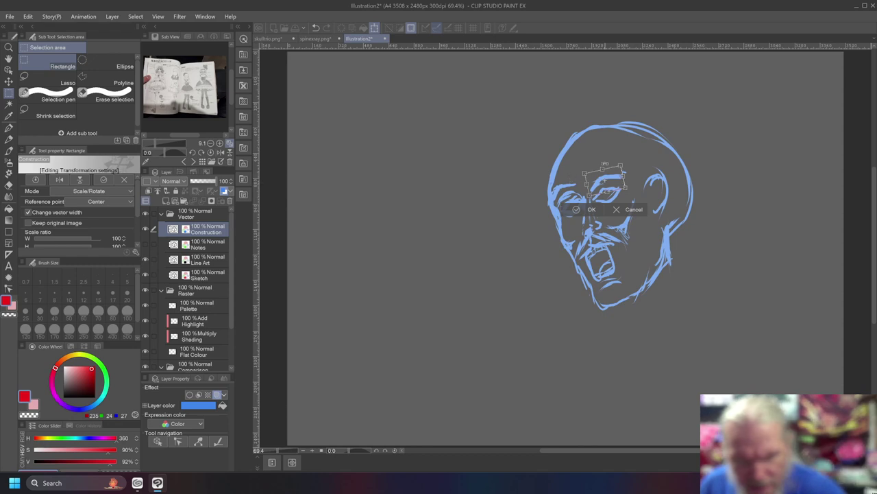
key("Return")
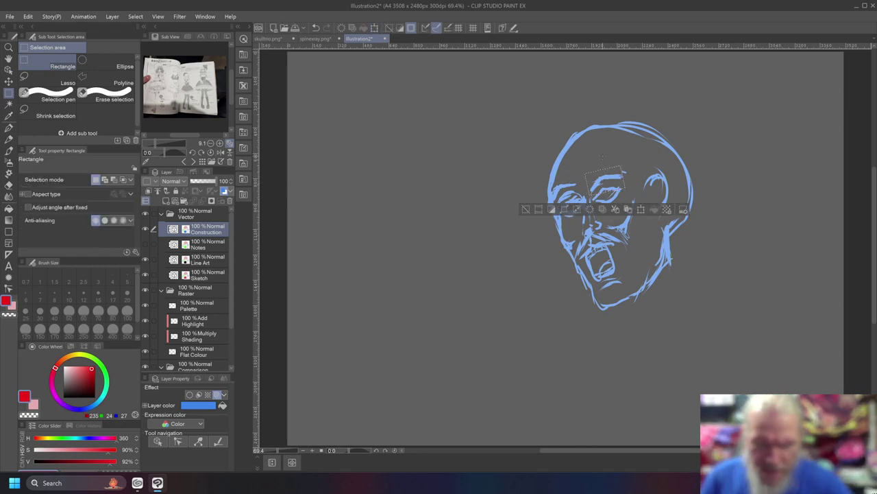
key("ctrl+d")
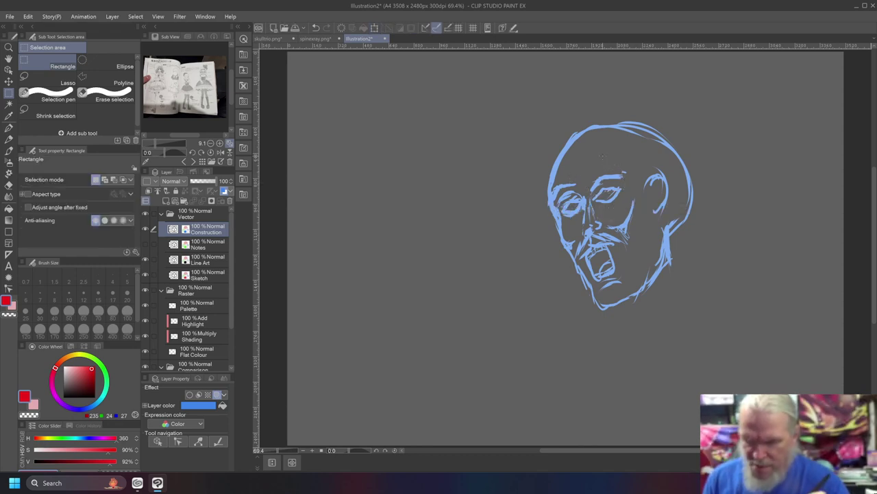
left_click_drag(588, 177, 602, 190)
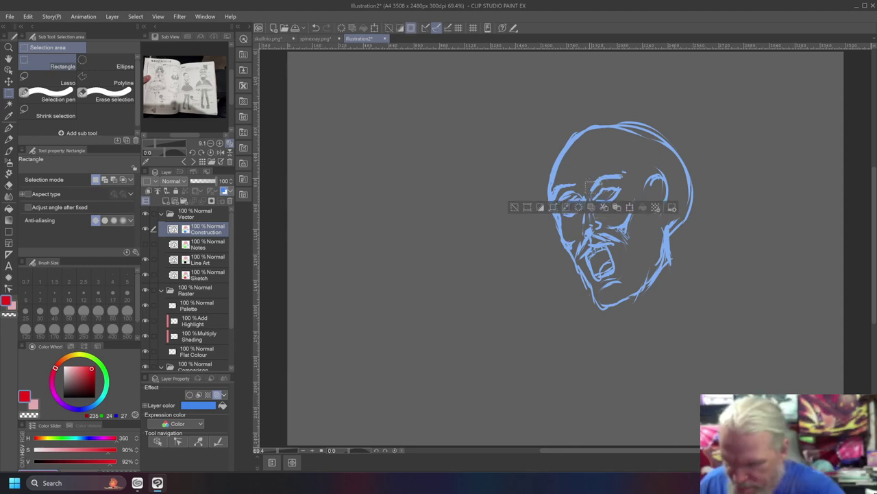
key("ctrl+d")
key("b")
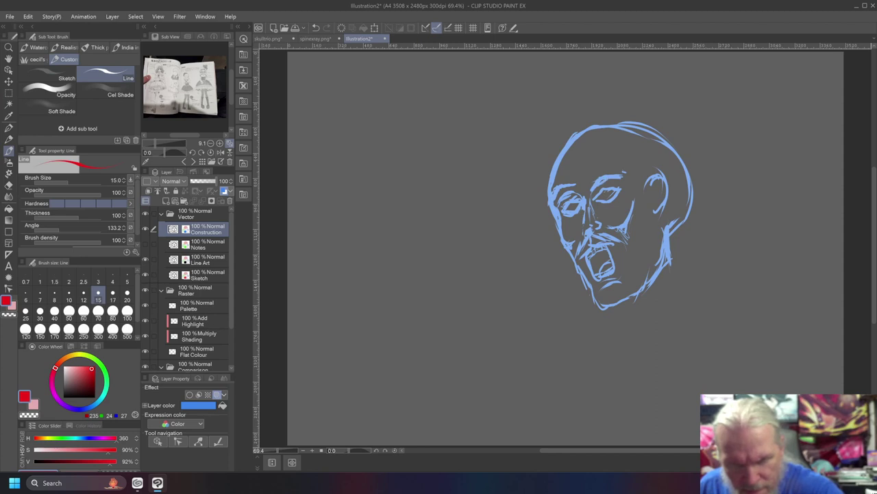
Erase the outer end of the near eyebrow and redraw the brow thicker, slanting down toward the nose bridge
key("c")
left_click_drag(623, 172, 611, 177)
key("c")
left_click_drag(610, 178, 597, 188)
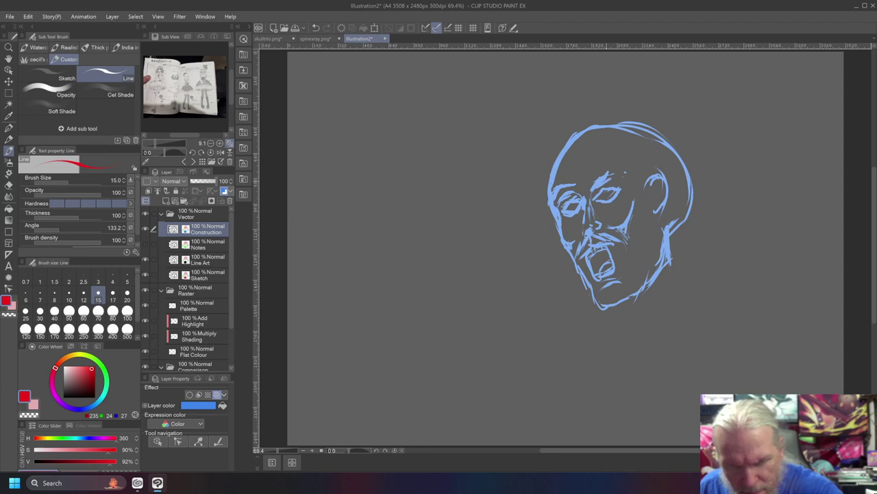
left_click_drag(619, 180, 602, 184)
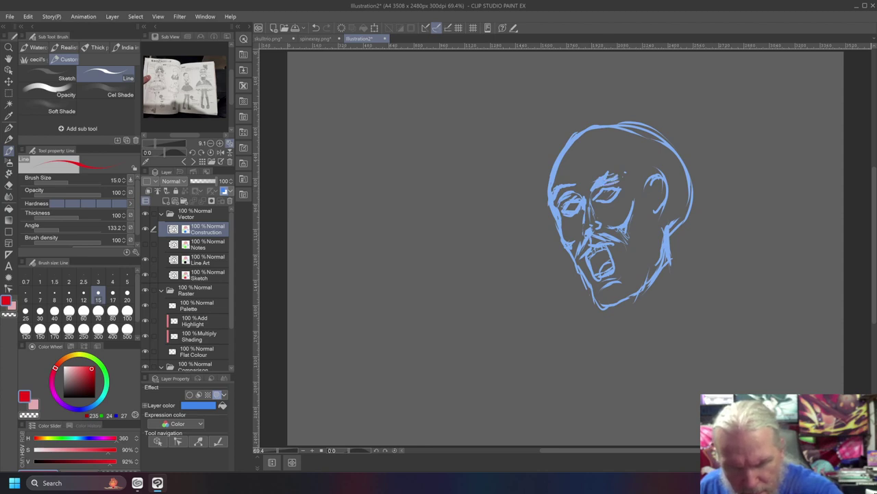
Erase the raised strokes of both eyebrows and redraw the far brow lower, close over the eye
key("c")
left_click_drag(564, 185, 554, 195)
left_click_drag(560, 185, 553, 195)
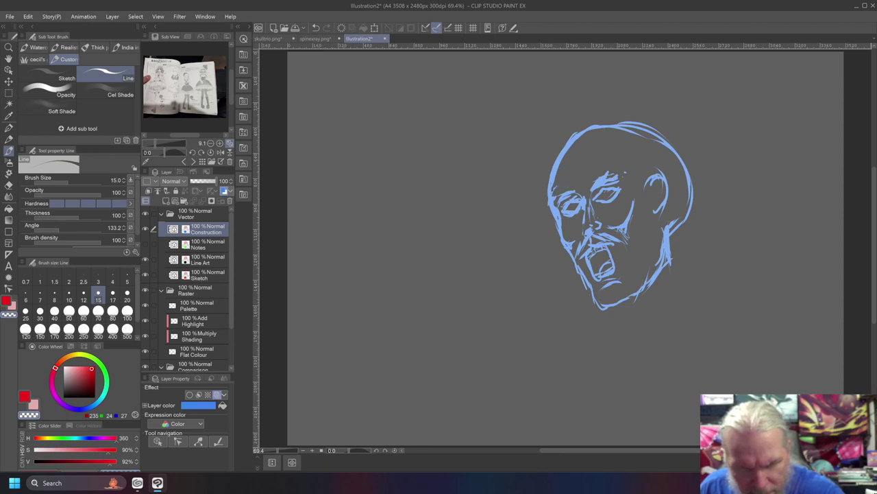
left_click_drag(615, 177, 602, 180)
key("c")
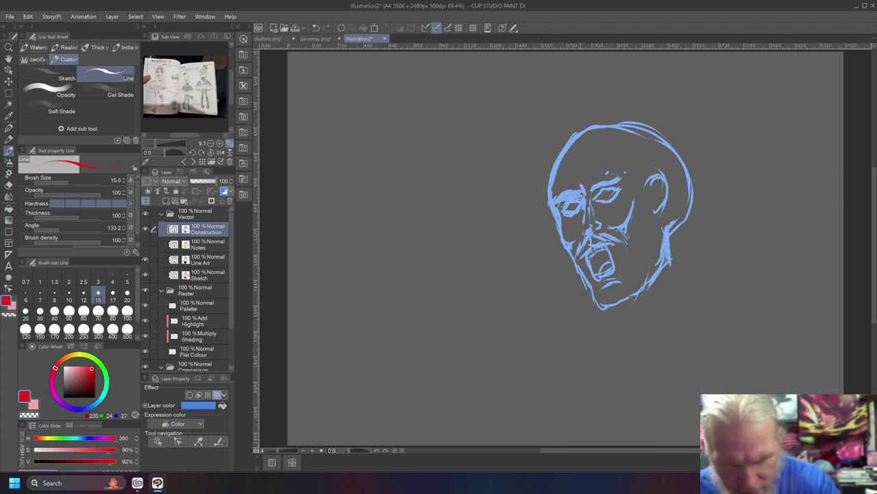
Trim the far brow's upper edge and draw a furrow between the brows at the nose bridge
key("c")
left_click_drag(583, 195, 579, 184)
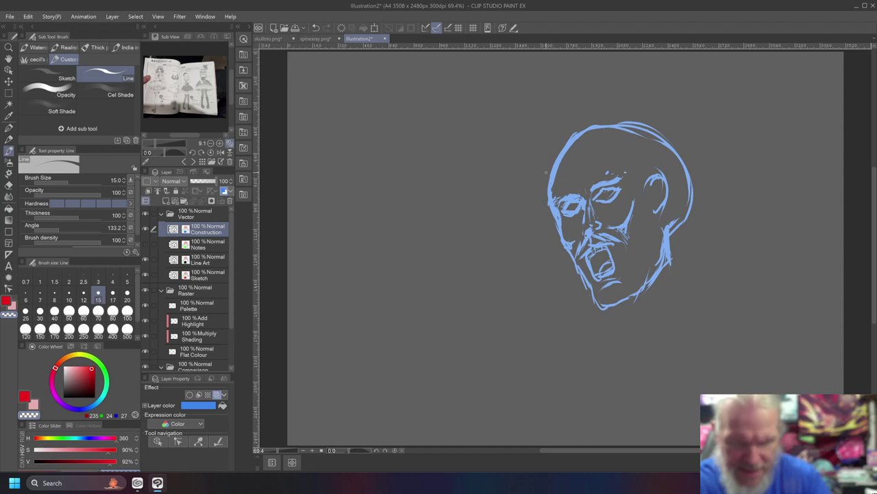
key("c")
left_click_drag(585, 187, 586, 198)
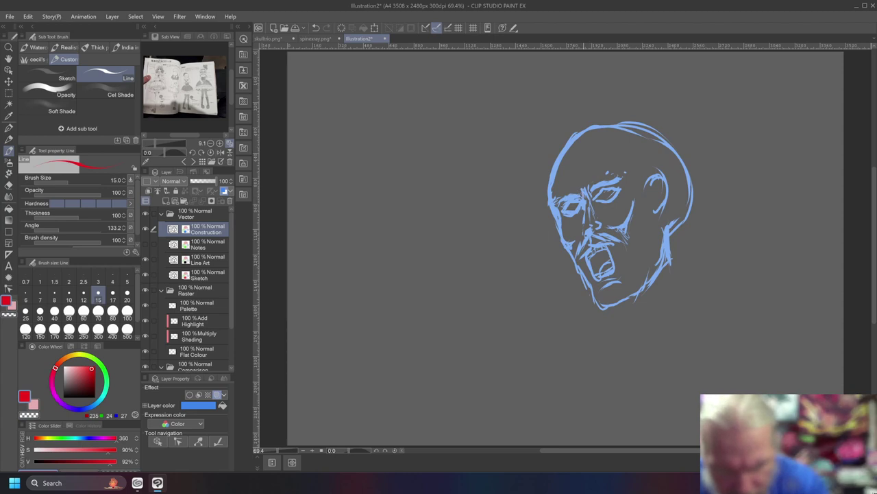
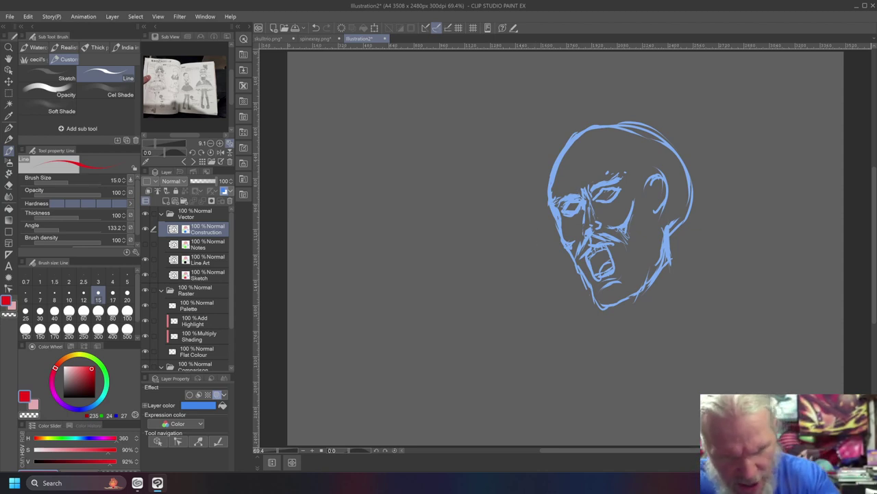
Strengthen the near cheek line and add angular plane lines from the outer brow to the nose bridge and nostril
left_click_drag(633, 188, 627, 219)
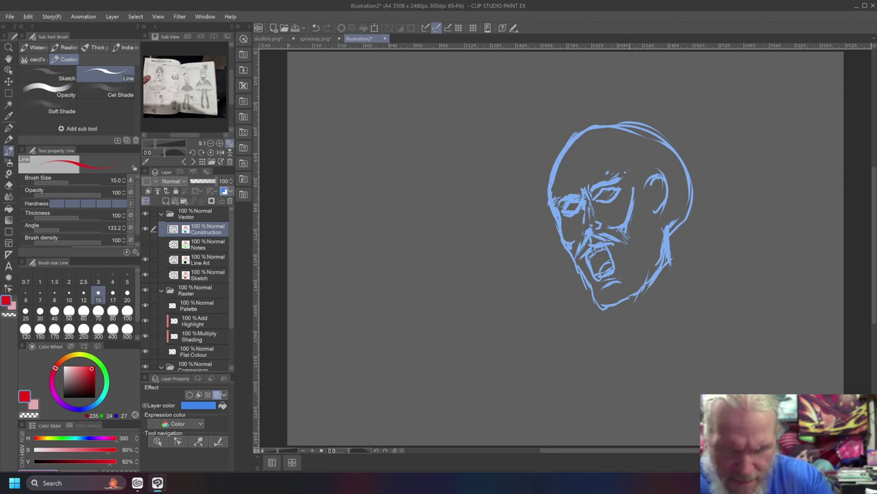
left_click_drag(602, 187, 590, 194)
mouse_move(634, 169)
left_mouse_down()
mouse_move(620, 224)
mouse_move(592, 225)
left_mouse_up()
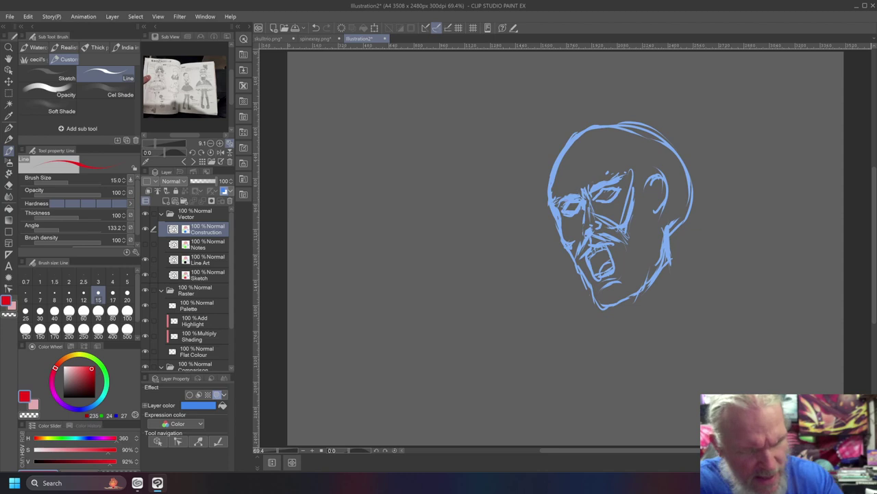
Draw a simplified diagram beside the head with two triangular eye-and-cheek planes meeting at the bridge and a narrow nose wedge
mouse_move(507, 184)
left_mouse_down()
mouse_move(438, 207)
mouse_move(488, 249)
mouse_move(485, 259)
mouse_move(428, 218)
mouse_move(423, 282)
left_mouse_up()
left_click_drag(421, 290, 370, 249)
left_click_drag(428, 216, 362, 240)
mouse_move(429, 218)
left_mouse_down()
mouse_move(451, 305)
mouse_move(464, 308)
left_mouse_up()
left_click_drag(464, 308, 437, 239)
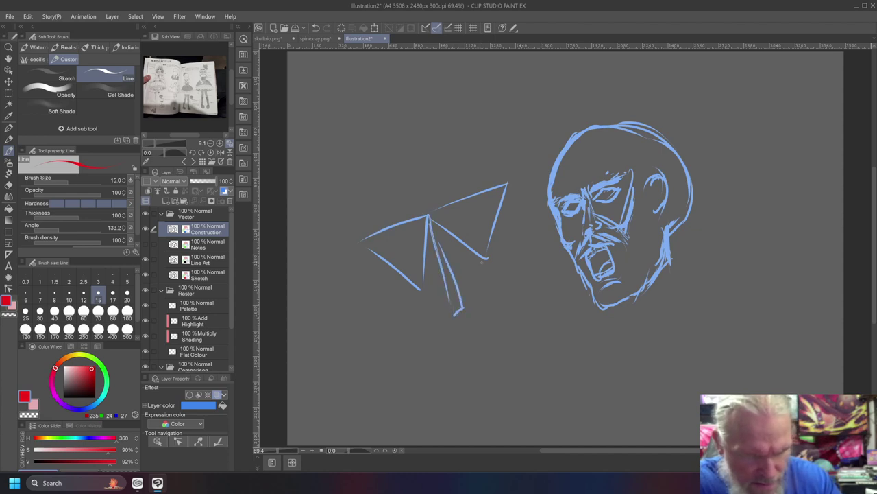
Extend the plane diagram with triangular cheek wedges, inner cheek lines, a curved upper lip and a tapered open jaw
left_click_drag(486, 258, 520, 251)
left_click_drag(517, 253, 508, 324)
left_click_drag(487, 259, 507, 325)
mouse_move(420, 290)
left_mouse_down()
mouse_move(388, 304)
mouse_move(438, 347)
left_mouse_up()
mouse_move(505, 325)
left_mouse_down()
mouse_move(453, 324)
mouse_move(438, 354)
left_mouse_up()
mouse_move(438, 352)
left_mouse_down()
mouse_move(462, 328)
mouse_move(498, 325)
mouse_move(424, 344)
left_mouse_up()
mouse_move(486, 330)
left_mouse_down()
mouse_move(459, 348)
mouse_move(441, 354)
mouse_move(469, 379)
mouse_move(506, 369)
mouse_move(505, 321)
left_mouse_up()
mouse_move(496, 398)
left_mouse_down()
mouse_move(504, 394)
mouse_move(506, 325)
mouse_move(485, 404)
mouse_move(443, 362)
left_mouse_up()
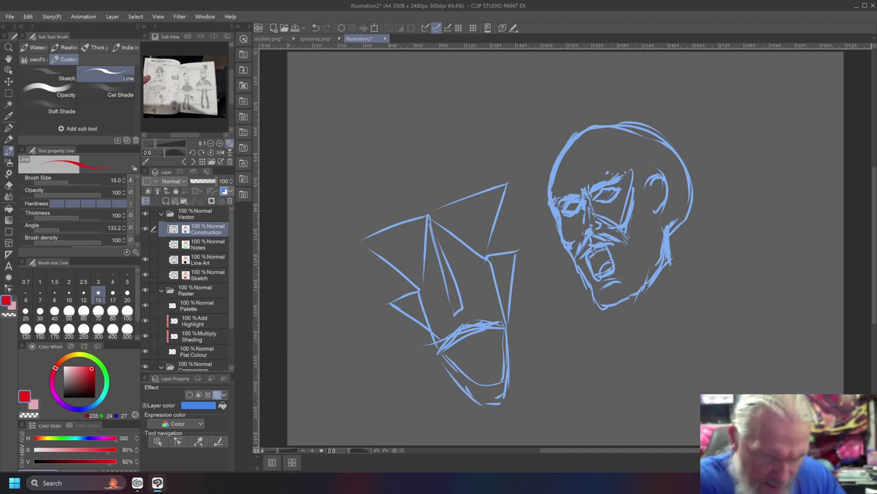
Complete the diagram with diamond-shaped eyes, outer face contours on both sides and a nostril plane beside the nose wedge
mouse_move(484, 211)
left_mouse_down()
mouse_move(464, 206)
mouse_move(453, 232)
mouse_move(484, 229)
mouse_move(488, 214)
left_mouse_up()
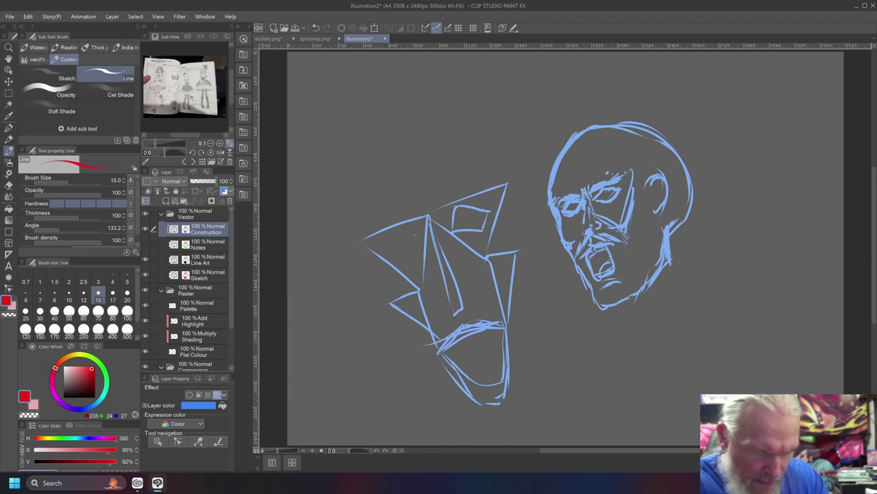
mouse_move(421, 237)
left_mouse_down()
mouse_move(403, 232)
mouse_move(383, 253)
mouse_move(410, 267)
mouse_move(387, 260)
mouse_move(399, 265)
mouse_move(416, 248)
left_mouse_up()
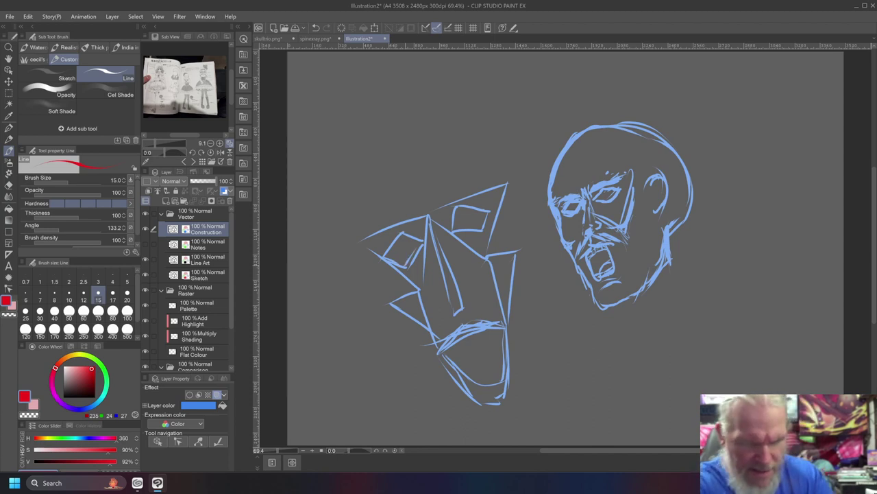
left_click_drag(508, 183, 514, 251)
mouse_move(359, 244)
left_mouse_down()
mouse_move(391, 304)
mouse_move(439, 359)
left_mouse_up()
left_click_drag(519, 258, 510, 368)
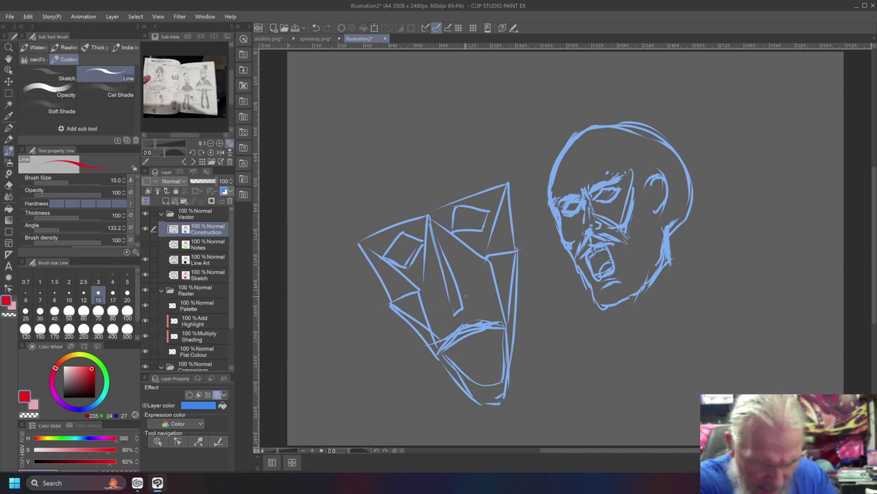
mouse_move(463, 304)
left_mouse_down()
mouse_move(476, 298)
mouse_move(435, 242)
mouse_move(444, 313)
mouse_move(456, 305)
mouse_move(457, 319)
mouse_move(474, 302)
left_mouse_up()
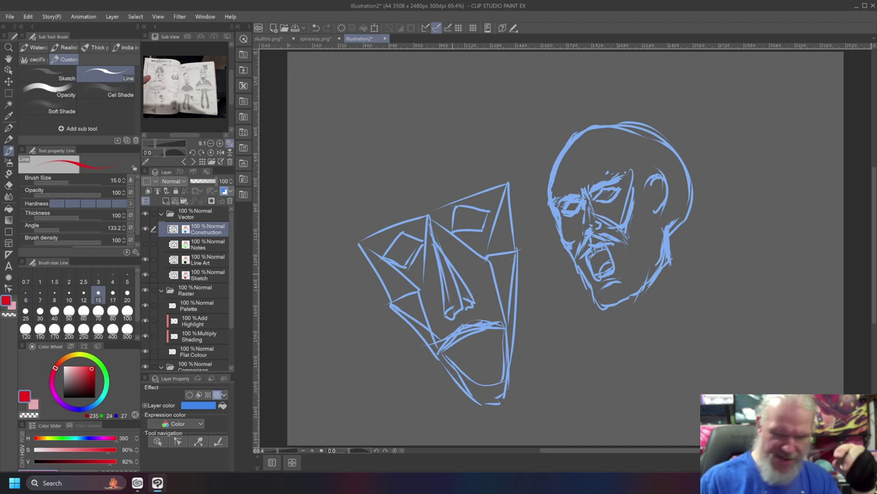
Erase the whole plane diagram beside the head using a transparent brush of size 700, undoing passes that cut into the face outline
key("bracketleft")
key("bracketright")
key("bracketright")
key("bracketright")
key("bracketright")
key("bracketright")
key("bracketright")
key("bracketright")
key("bracketright")
key("bracketright")
key("bracketright")
key("bracketright")
key("bracketright")
key("bracketright")
key("bracketright")
key("bracketright")
key("bracketright")
key("bracketright")
key("bracketright")
key("bracketright")
key("bracketright")
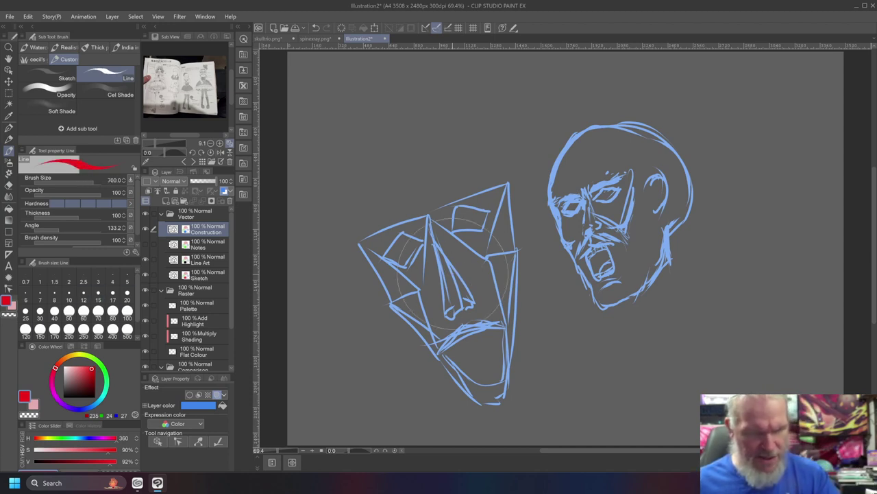
key("c")
mouse_move(350, 184)
left_mouse_down()
mouse_move(438, 387)
mouse_move(420, 283)
mouse_move(458, 307)
mouse_move(458, 275)
mouse_move(488, 191)
mouse_move(513, 265)
left_mouse_up()
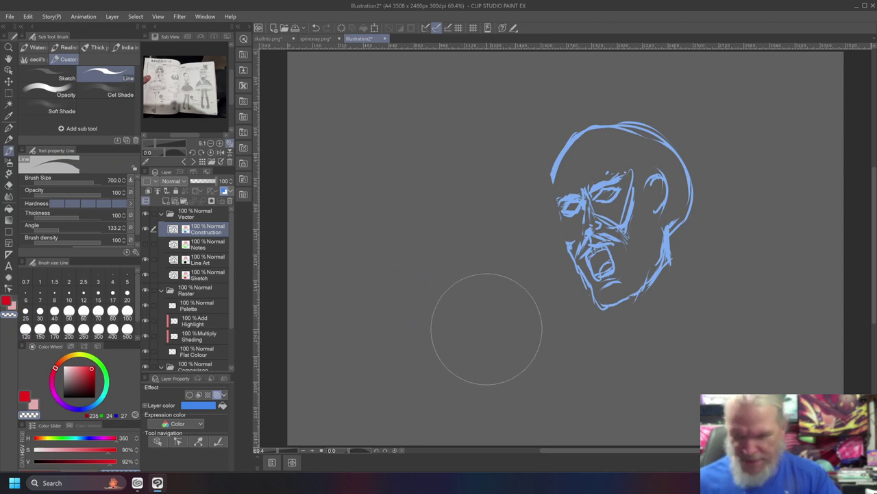
key("ctrl+z")
mouse_move(486, 333)
left_mouse_down()
mouse_move(497, 190)
mouse_move(489, 294)
left_mouse_up()
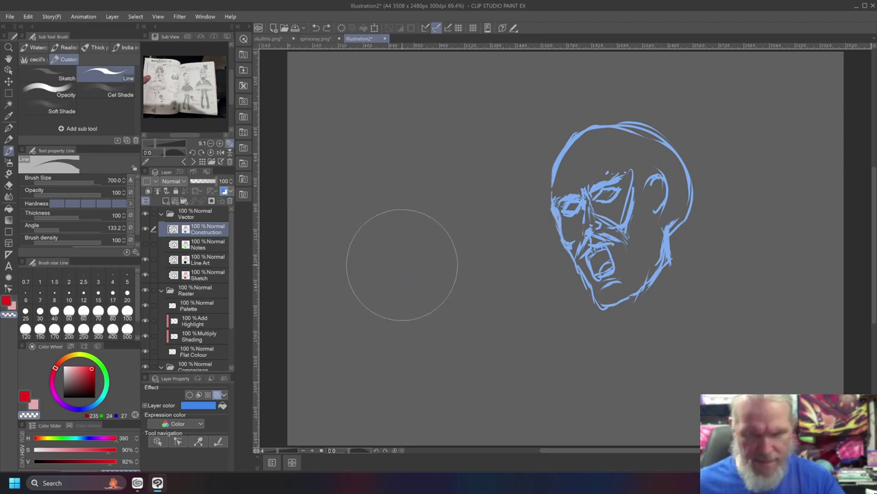
key("ctrl+z")
left_click_drag(445, 167, 470, 274)
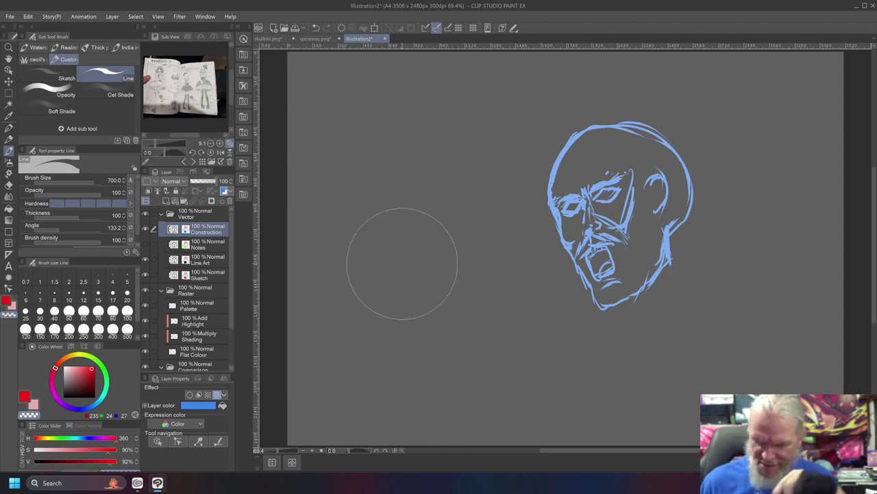
Set the brush size to 17 and sketch the front and back of the neck with the near shoulder slope
key("[")
key("[")
key("[")
key("[")
key("[")
key("[")
key("[")
key("[")
key("[")
key("[")
key("bracketleft")
key("bracketleft")
key("bracketleft")
key("bracketleft")
key("bracketleft")
key("bracketleft")
key("bracketleft")
key("bracketleft")
key("bracketleft")
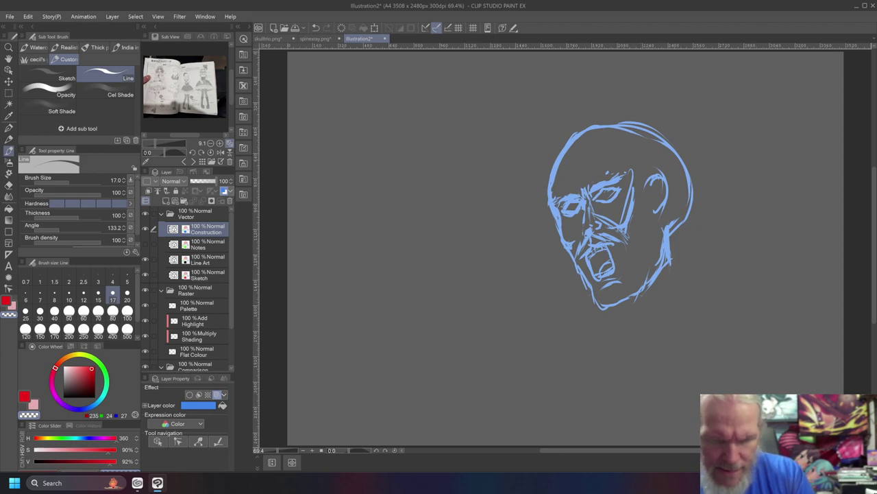
mouse_move(639, 296)
left_mouse_down()
mouse_move(652, 315)
mouse_move(665, 285)
mouse_move(666, 325)
left_mouse_up()
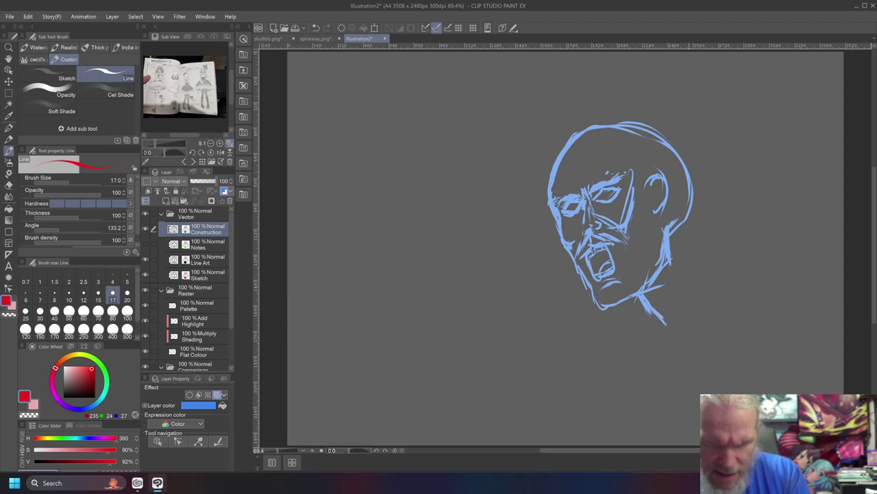
left_click_drag(685, 224, 703, 254)
mouse_move(685, 220)
left_mouse_down()
mouse_move(702, 263)
mouse_move(731, 294)
left_mouse_up()
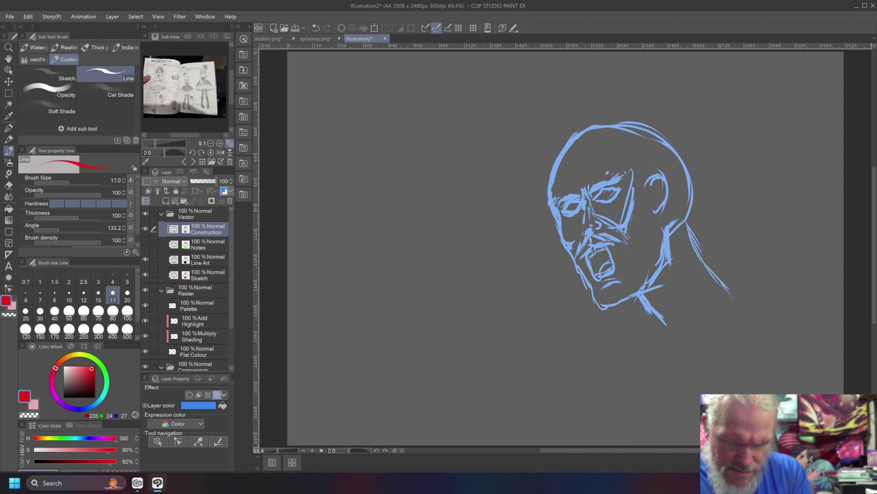
mouse_move(699, 251)
left_mouse_down()
mouse_move(717, 283)
mouse_move(795, 281)
mouse_move(759, 288)
left_mouse_up()
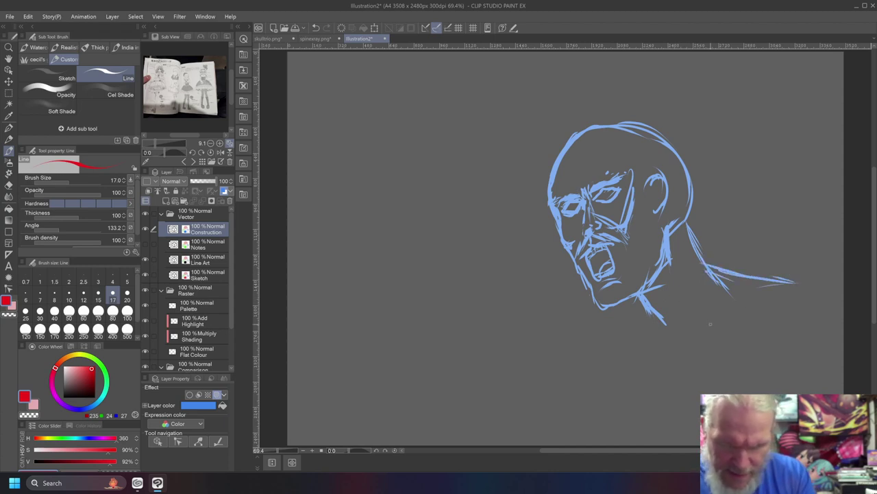
Sketch the near collarbone, throat line and base of the neck, plus the far trapezius and far collarbone beneath the chin
mouse_move(698, 325)
left_mouse_down()
mouse_move(726, 303)
mouse_move(747, 302)
mouse_move(719, 312)
left_mouse_up()
left_click_drag(686, 336, 704, 322)
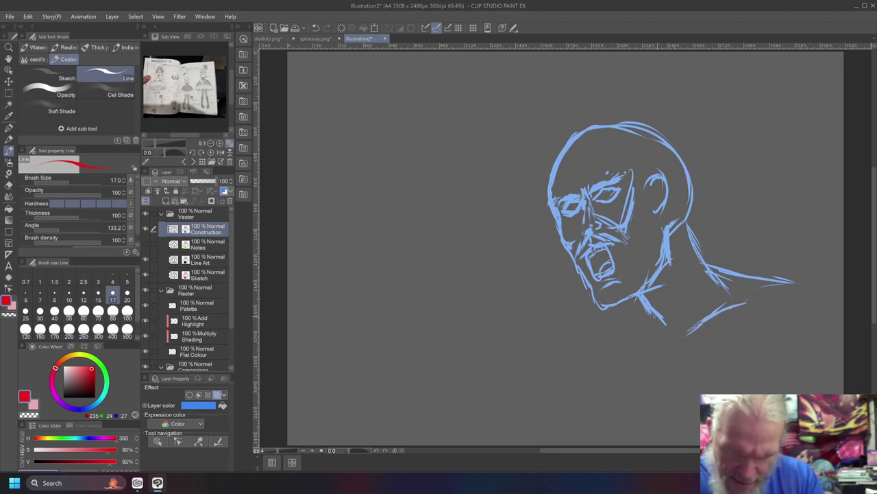
left_click_drag(636, 297, 639, 335)
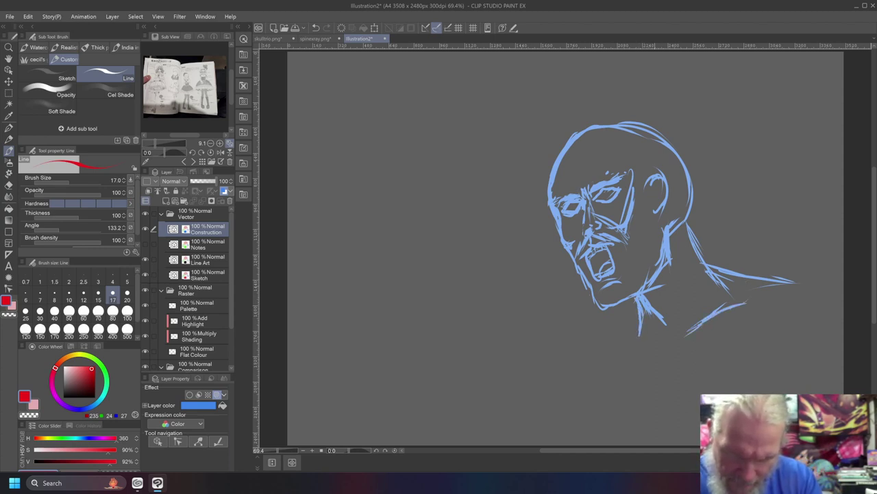
mouse_move(648, 336)
left_mouse_down()
mouse_move(611, 334)
mouse_move(651, 339)
left_mouse_up()
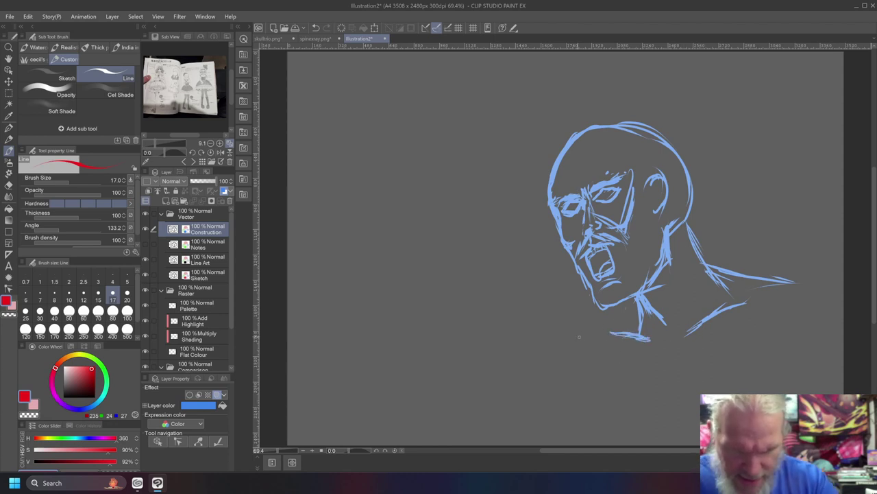
left_click_drag(595, 306, 568, 324)
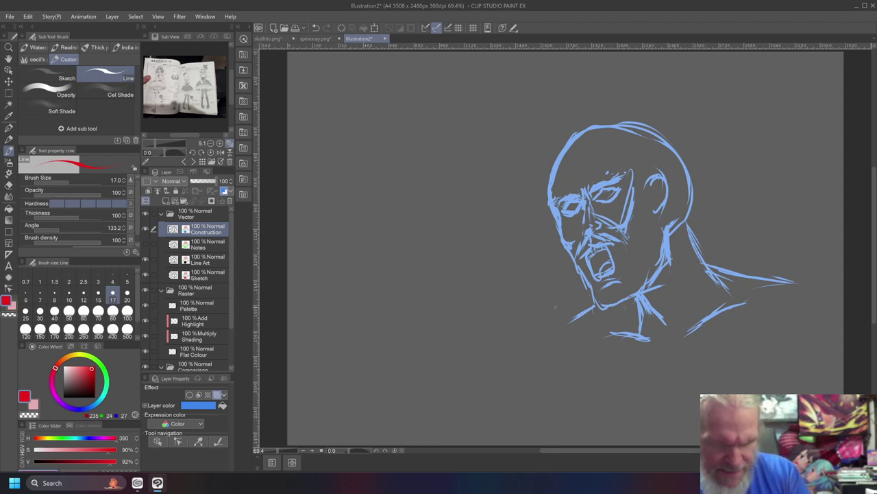
left_click_drag(591, 293, 565, 296)
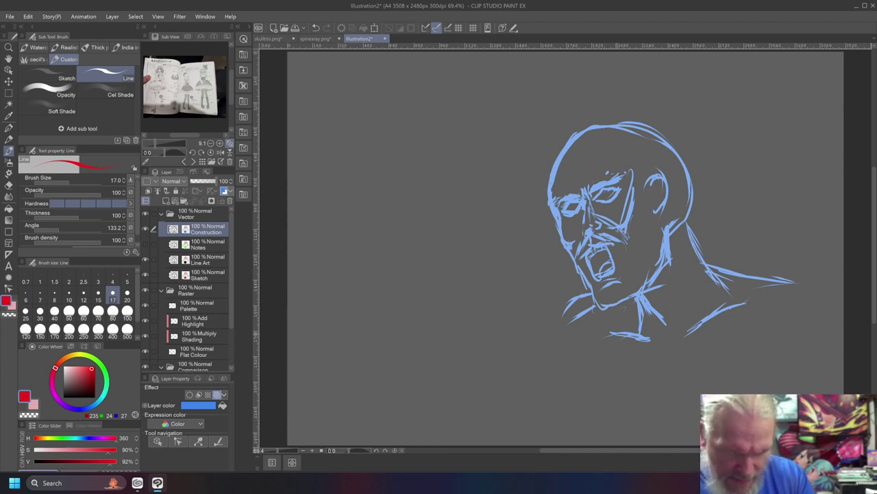
mouse_move(631, 314)
left_mouse_down()
mouse_move(596, 332)
mouse_move(602, 326)
mouse_move(585, 310)
left_mouse_up()
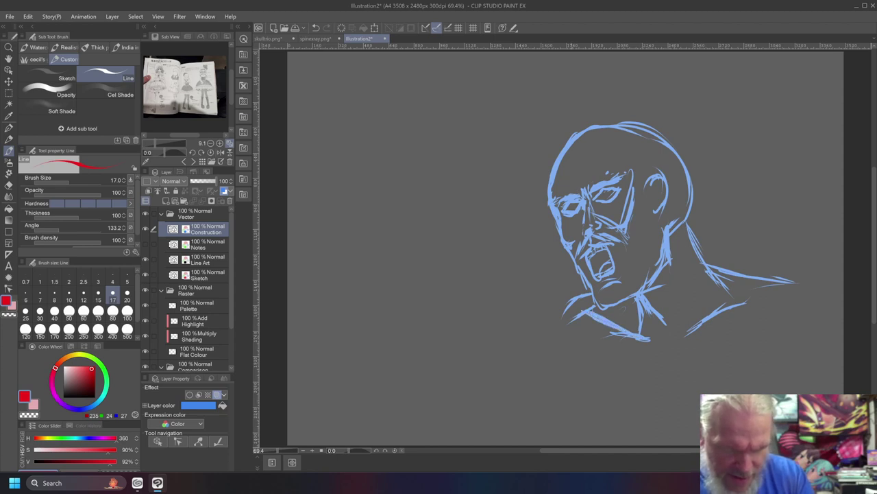
Draw the top line of the far shoulder from the jaw and the torso's side contour down to the canvas's lower edge
left_click_drag(581, 277, 532, 256)
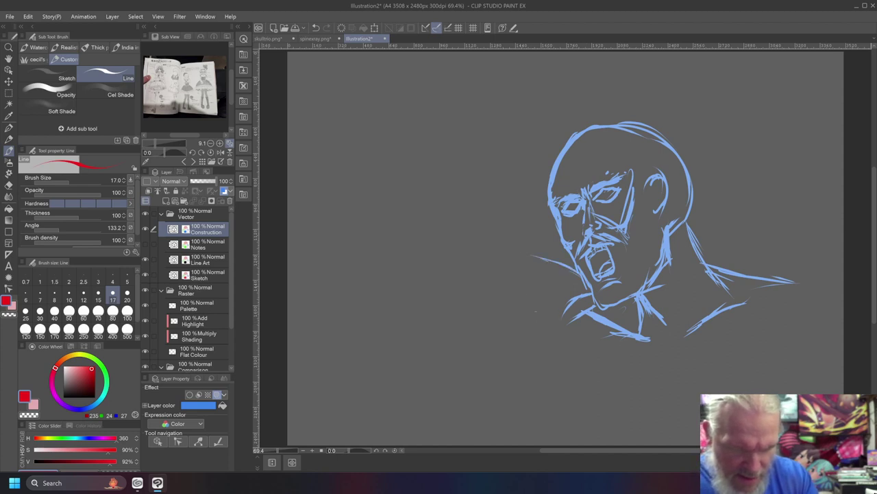
mouse_move(515, 300)
left_mouse_down()
mouse_move(544, 336)
mouse_move(564, 342)
mouse_move(608, 432)
left_mouse_up()
mouse_move(570, 362)
left_mouse_down()
mouse_move(614, 438)
mouse_move(655, 439)
left_mouse_up()
mouse_move(605, 423)
left_mouse_down()
mouse_move(621, 437)
mouse_move(609, 429)
left_mouse_up()
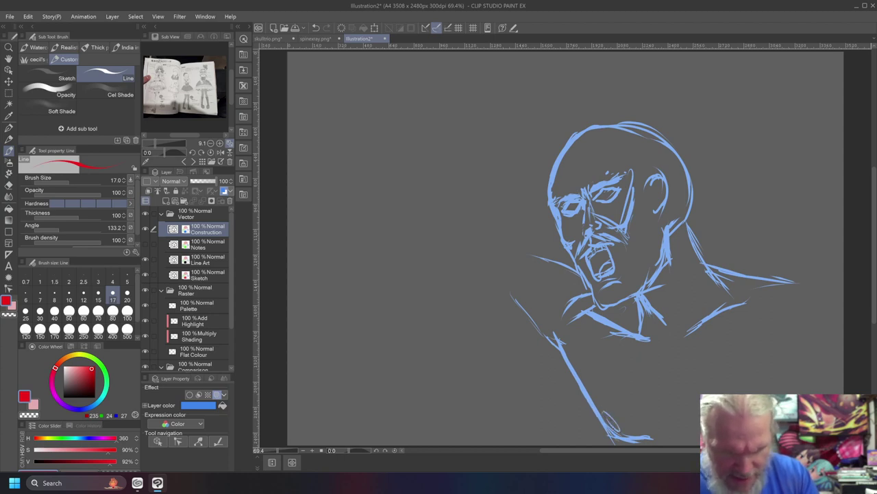
Refine the armpit and shoulder and sketch the upper and lower contours of the outstretched far upper arm
mouse_move(539, 326)
left_mouse_down()
mouse_move(562, 357)
mouse_move(513, 305)
mouse_move(554, 336)
left_mouse_up()
mouse_move(540, 307)
left_mouse_down()
mouse_move(547, 320)
mouse_move(516, 292)
mouse_move(536, 306)
left_mouse_up()
left_click_drag(551, 262, 513, 249)
mouse_move(532, 254)
left_mouse_down()
mouse_move(512, 246)
mouse_move(494, 220)
mouse_move(465, 211)
mouse_move(458, 191)
mouse_move(428, 179)
left_mouse_up()
mouse_move(513, 306)
left_mouse_down()
mouse_move(460, 263)
mouse_move(499, 292)
mouse_move(493, 282)
mouse_move(493, 290)
mouse_move(451, 268)
mouse_move(499, 269)
left_mouse_up()
left_click_drag(425, 242, 488, 289)
Sketch the elbow and the tapering forearm of the outstretched arm, with its upper and lower contours and inner muscle line
left_click_drag(446, 222, 422, 212)
mouse_move(469, 241)
left_mouse_down()
mouse_move(399, 202)
mouse_move(414, 168)
mouse_move(362, 139)
left_mouse_up()
left_click_drag(437, 184, 410, 174)
left_click_drag(469, 203, 386, 147)
mouse_move(423, 176)
left_mouse_down()
mouse_move(372, 138)
mouse_move(360, 145)
mouse_move(309, 128)
left_mouse_up()
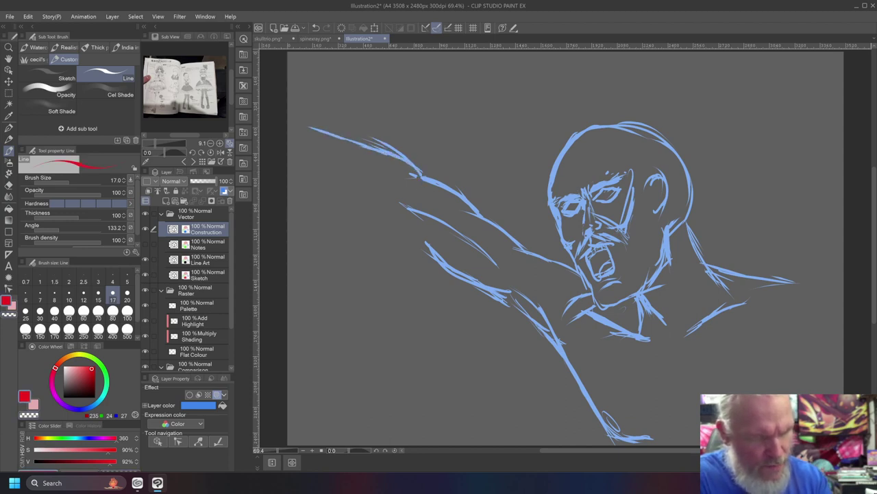
left_click_drag(405, 157, 329, 124)
mouse_move(384, 145)
left_mouse_down()
mouse_move(355, 130)
mouse_move(357, 185)
mouse_move(374, 213)
left_mouse_up()
left_click_drag(434, 257, 385, 203)
left_click_drag(412, 232, 355, 177)
left_click_drag(391, 214, 349, 179)
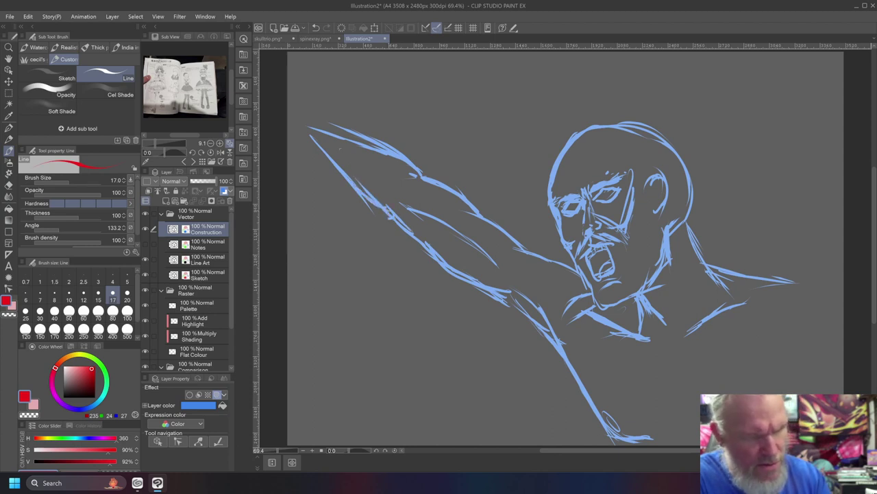
Erase the stray line above the wrist and redraw the shoulder's top line between the upper arm and the jaw
key("c")
mouse_move(335, 137)
left_mouse_down()
mouse_move(307, 124)
mouse_move(406, 162)
left_mouse_up()
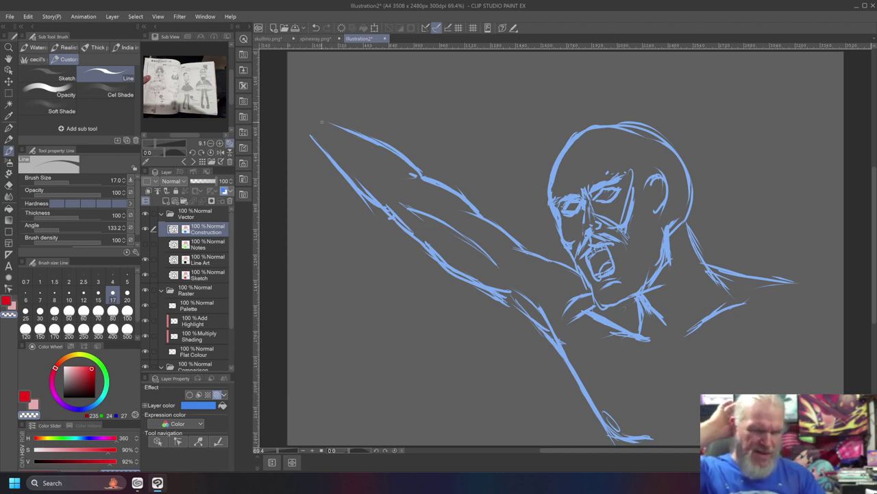
key("c")
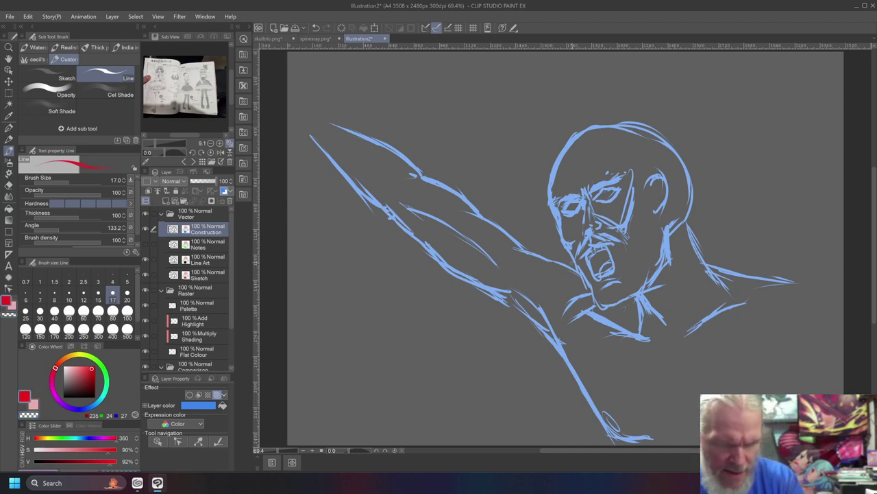
mouse_move(569, 255)
left_mouse_down()
mouse_move(517, 253)
mouse_move(577, 273)
left_mouse_up()
key("c")
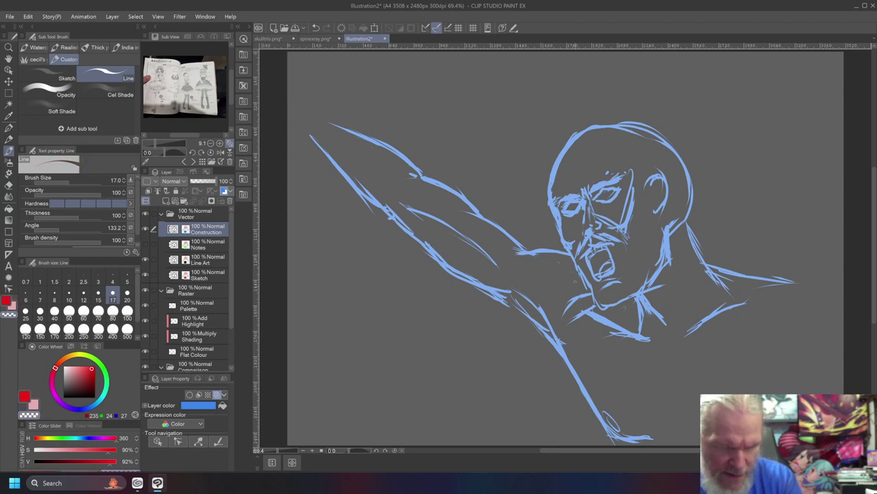
key("c")
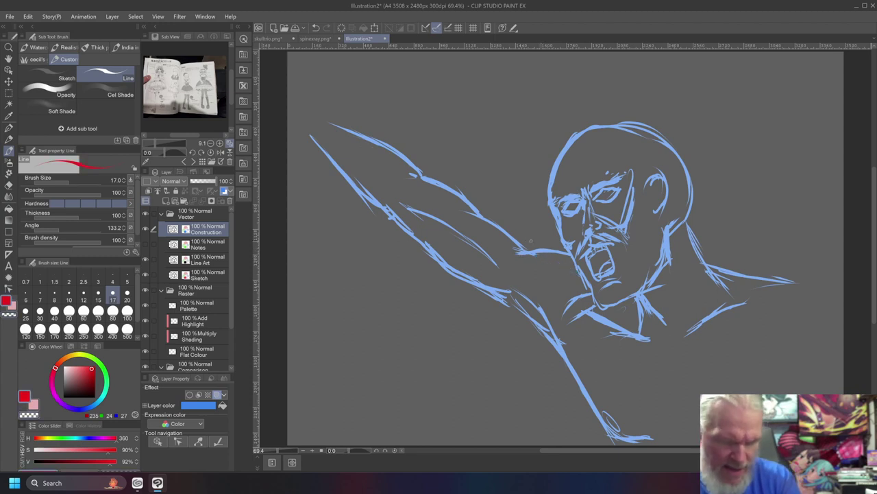
mouse_move(520, 253)
left_mouse_down()
mouse_move(510, 251)
mouse_move(529, 240)
left_mouse_up()
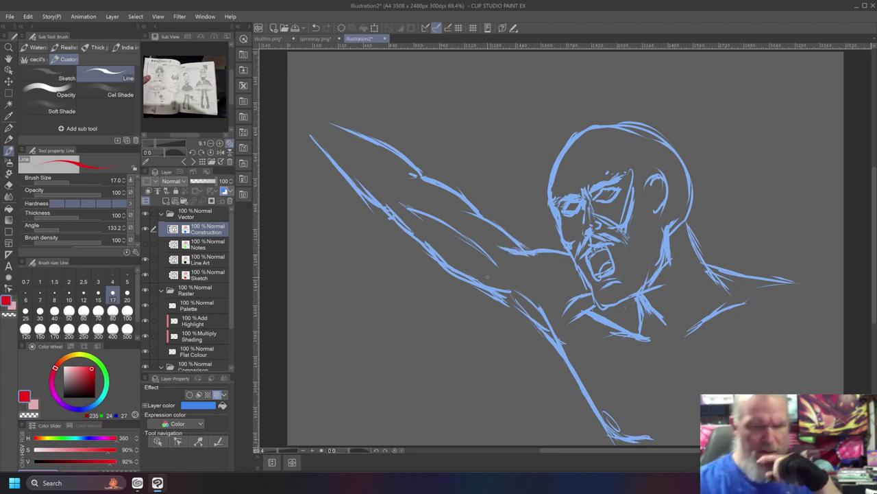
Rough in the hand at the wrist with curled fingers and long strokes extending past the canvas edge
mouse_move(320, 112)
left_mouse_down()
mouse_move(335, 126)
mouse_move(314, 103)
mouse_move(289, 103)
mouse_move(309, 136)
left_mouse_up()
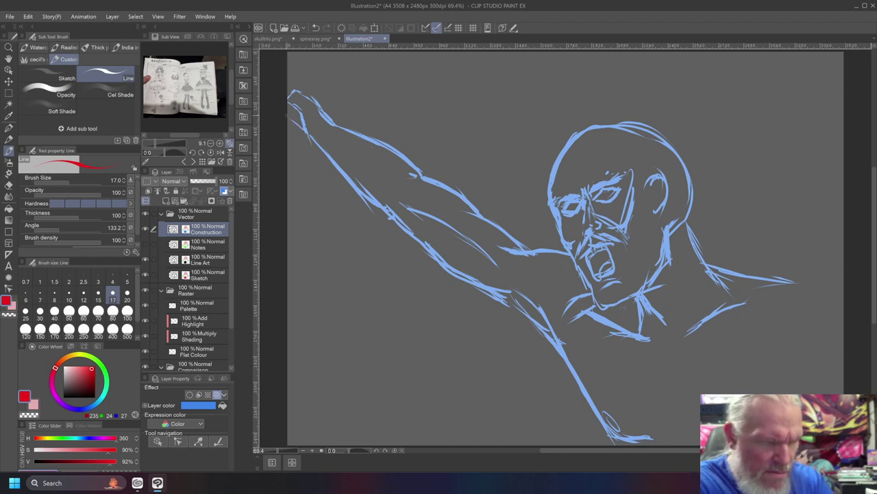
mouse_move(300, 118)
left_mouse_down()
mouse_move(302, 146)
mouse_move(288, 139)
mouse_move(297, 137)
left_mouse_up()
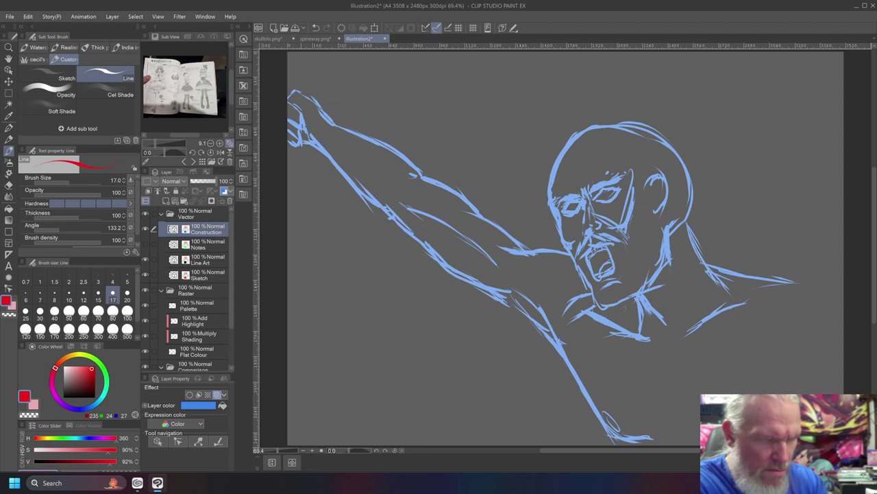
mouse_move(307, 84)
left_mouse_down()
mouse_move(330, 111)
mouse_move(287, 85)
left_mouse_up()
left_click_drag(310, 88, 278, 69)
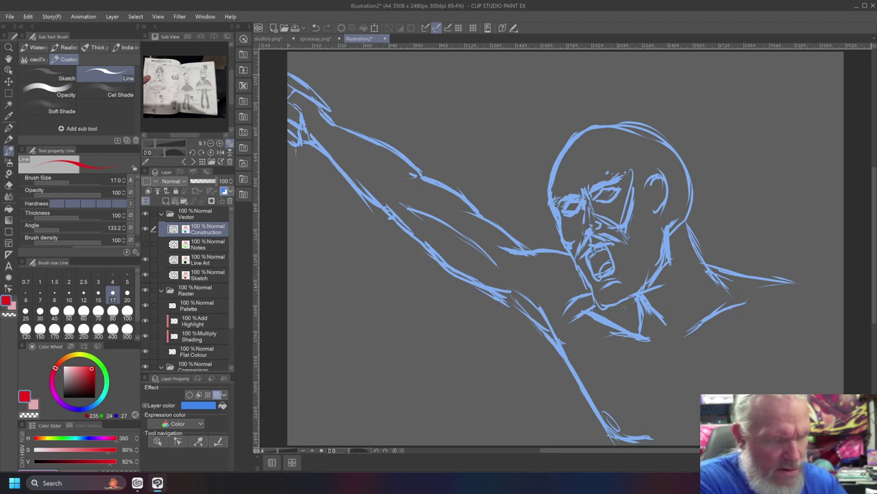
mouse_move(310, 89)
left_mouse_down()
mouse_move(343, 114)
mouse_move(324, 110)
mouse_move(313, 52)
mouse_move(299, 52)
left_mouse_up()
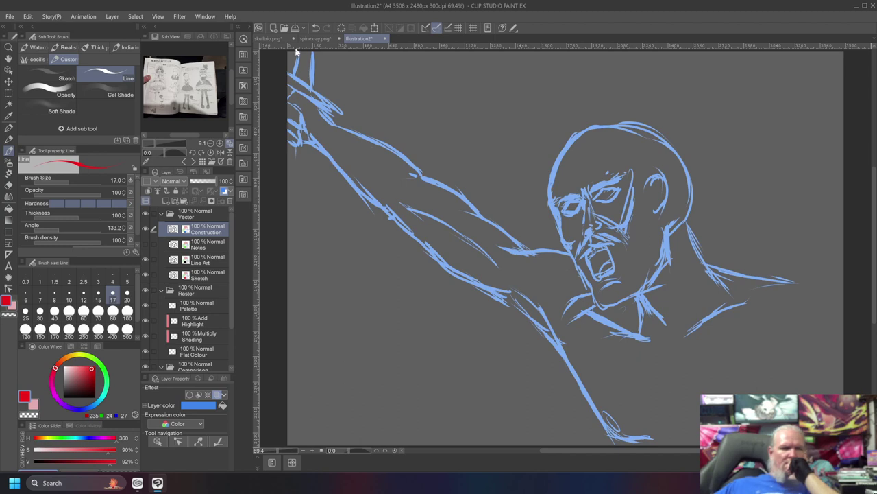
Reinforce the torso's side contour with parallel lines running from the armpit down to the canvas's lower edge
left_click_drag(549, 342, 607, 444)
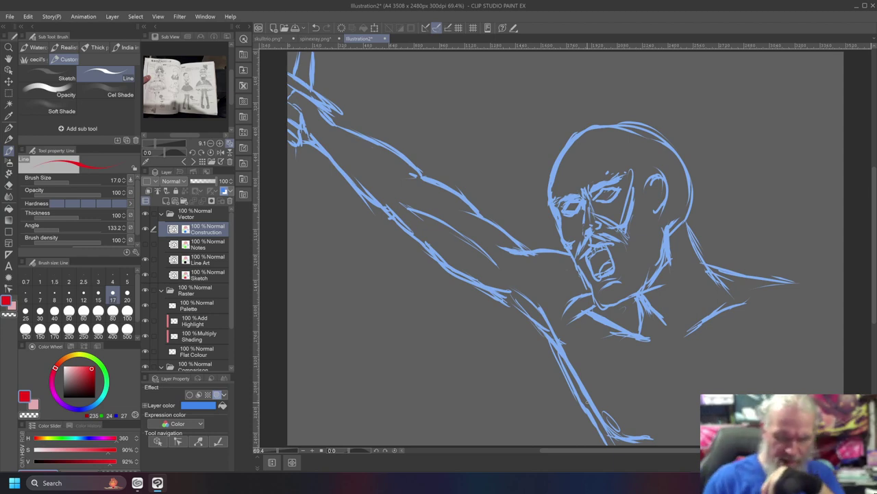
mouse_move(563, 364)
left_mouse_down()
mouse_move(581, 412)
mouse_move(621, 435)
left_mouse_up()
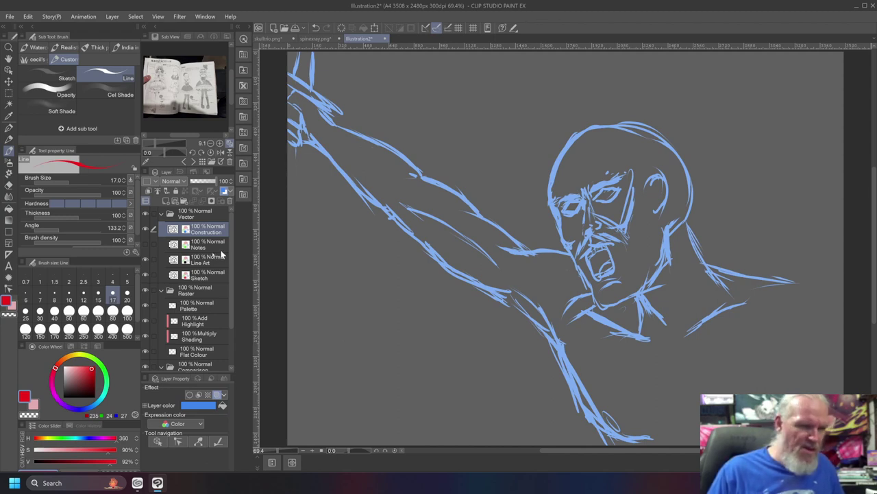
Switch to the skulltrio.png document to view the three reference skulls
left_click(317, 39)
left_click(271, 38)
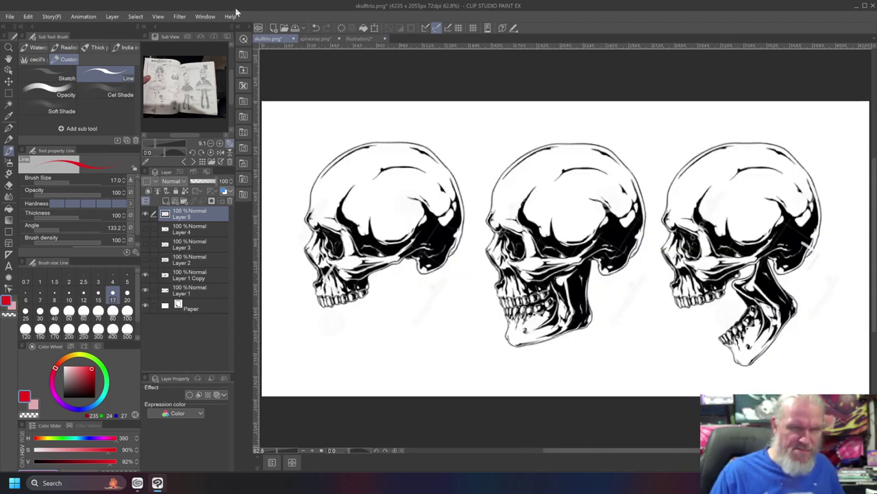
Return to the Illustration2 document, lasso the head, and rotate it slightly clockwise while shifting it away from the outstretched arm
left_click(367, 39)
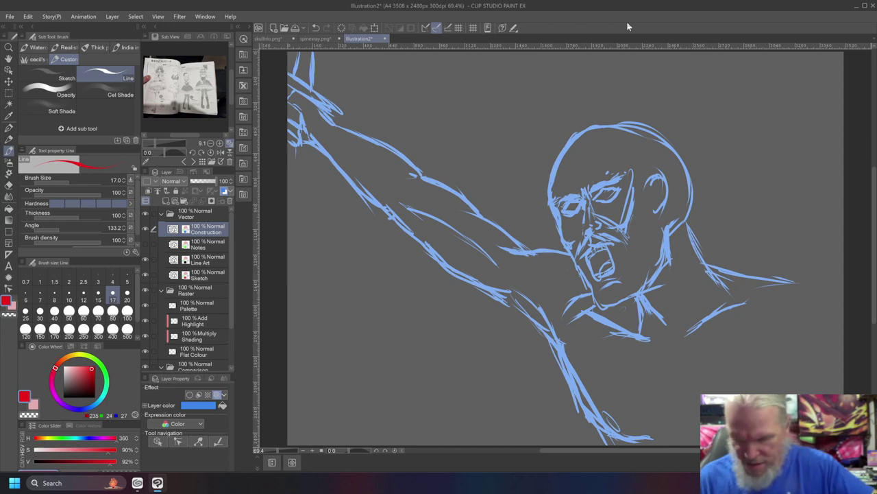
key("m")
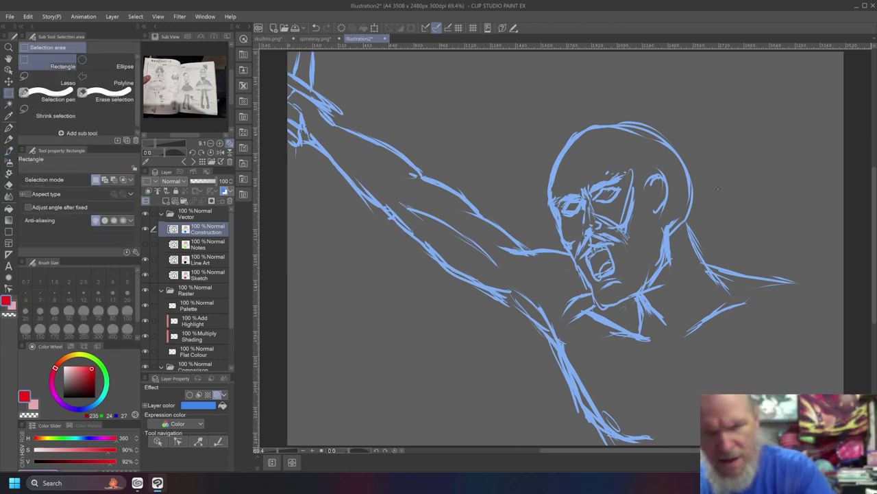
key("m")
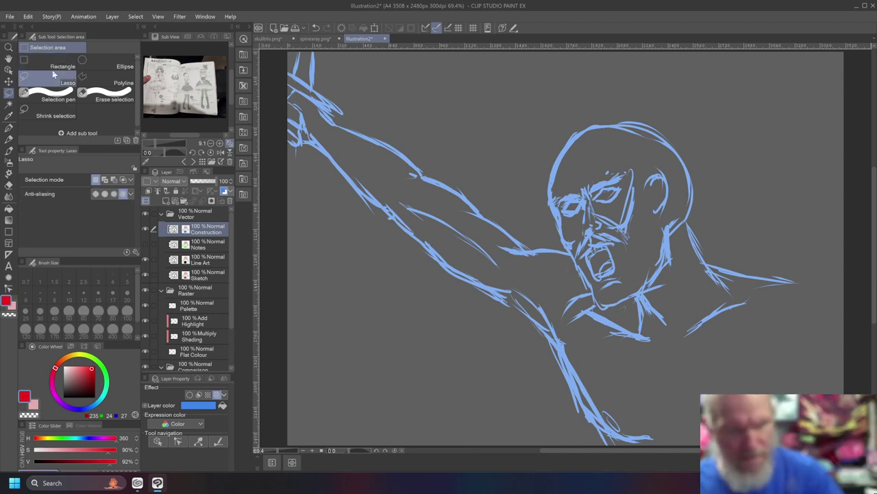
mouse_move(721, 205)
left_mouse_down()
mouse_move(581, 91)
mouse_move(541, 157)
mouse_move(550, 221)
mouse_move(606, 310)
mouse_move(646, 294)
mouse_move(719, 181)
mouse_move(720, 198)
left_mouse_up()
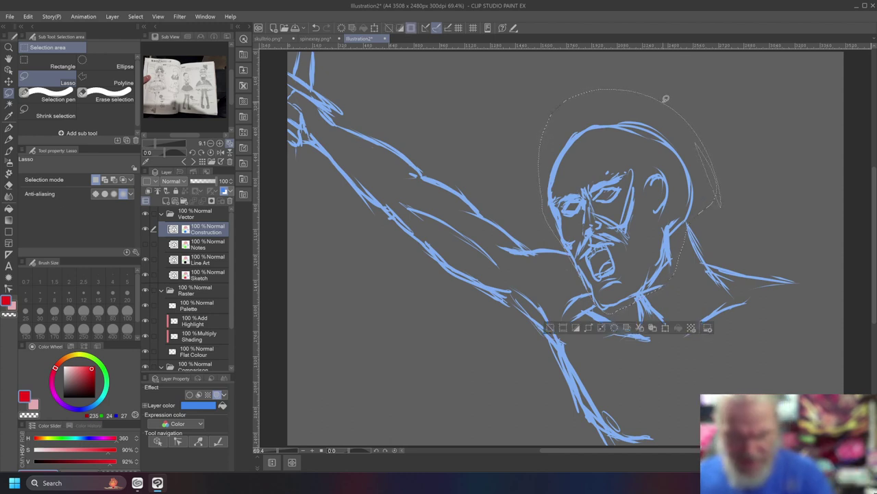
left_click(664, 328)
key("Escape")
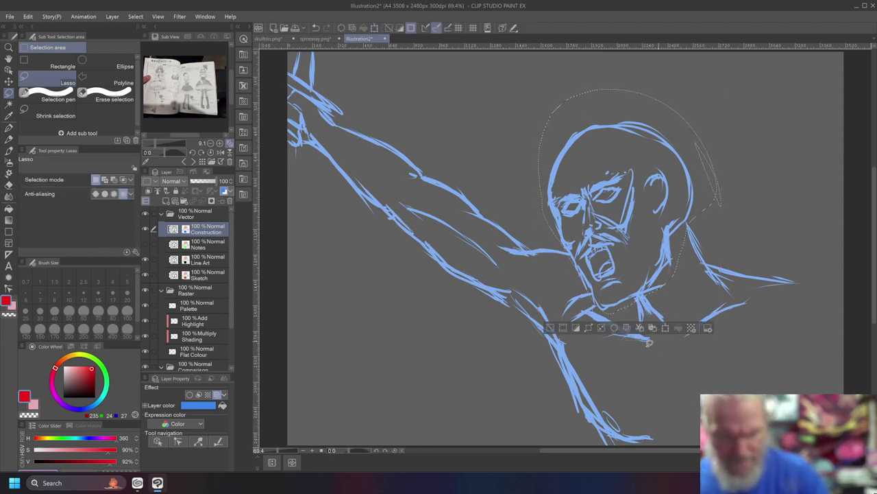
left_click(671, 328)
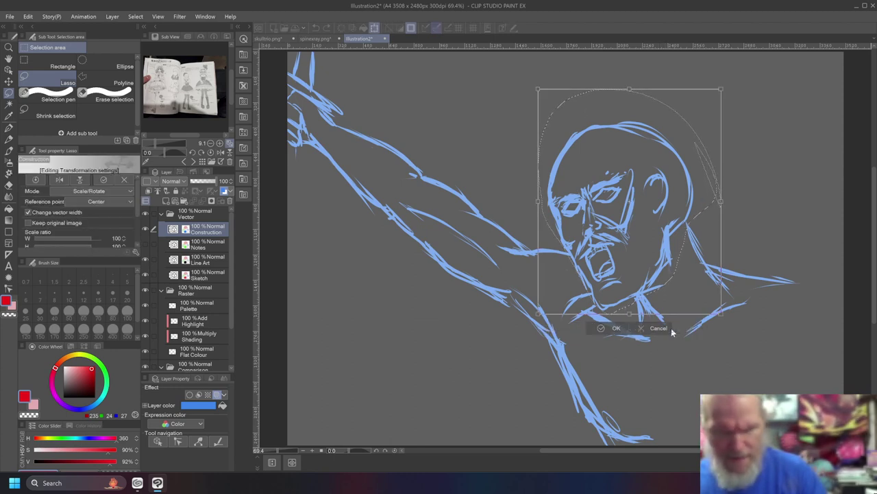
left_click_drag(730, 75, 735, 84)
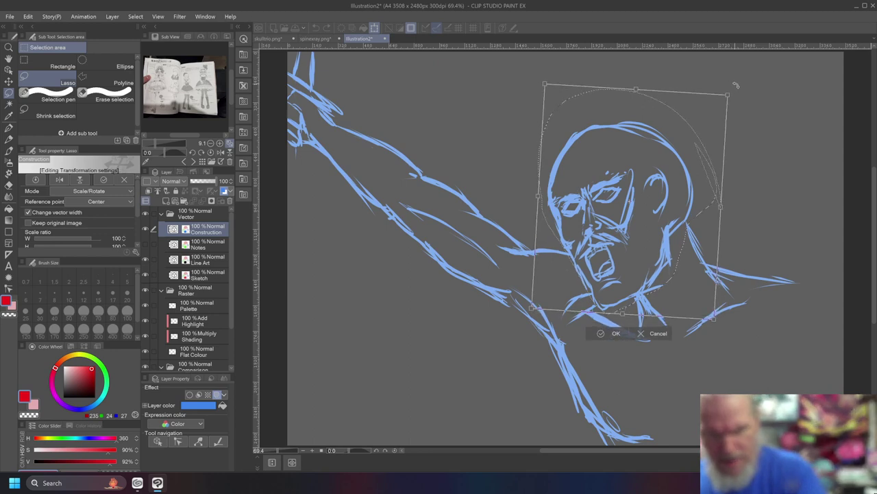
mouse_move(559, 288)
left_mouse_down()
mouse_move(578, 292)
mouse_move(581, 280)
mouse_move(569, 278)
left_mouse_up()
left_click_drag(750, 70, 756, 77)
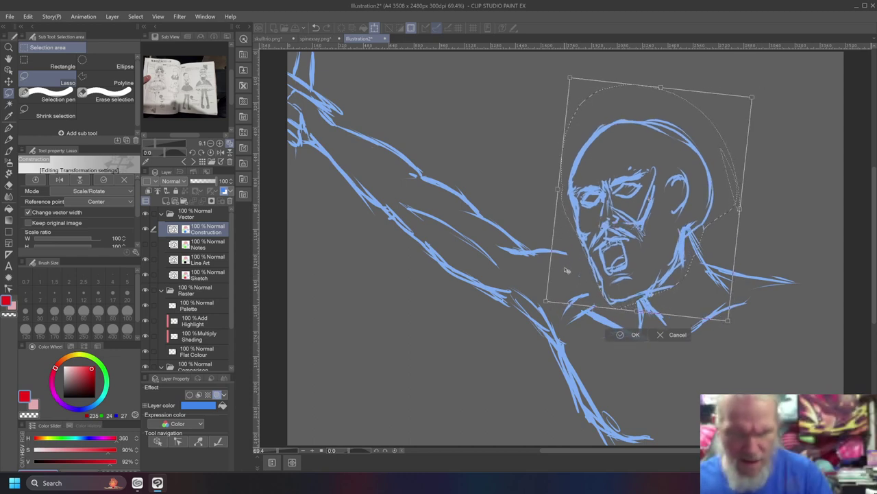
Rotate the selected head further clockwise and reposition it over the base of the neck
left_click_drag(566, 279, 582, 265)
left_click_drag(564, 73, 583, 69)
left_click_drag(574, 266, 586, 264)
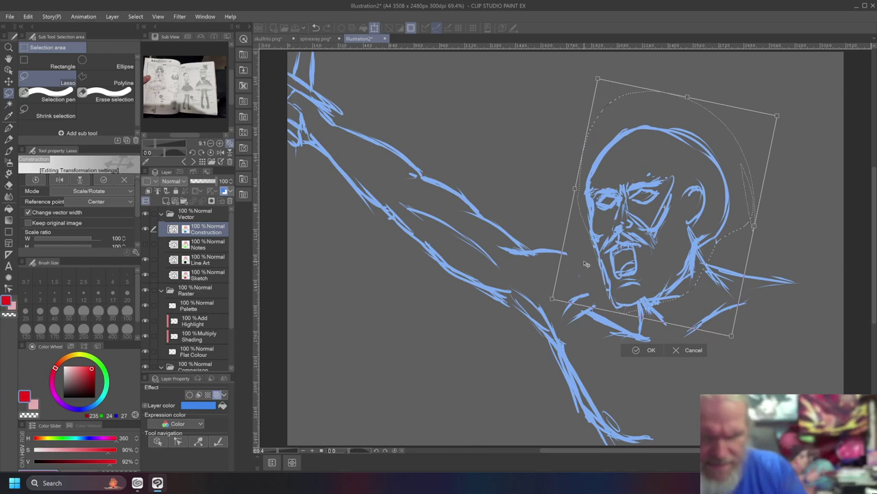
mouse_move(788, 96)
left_mouse_down()
mouse_move(788, 104)
mouse_move(793, 98)
left_mouse_up()
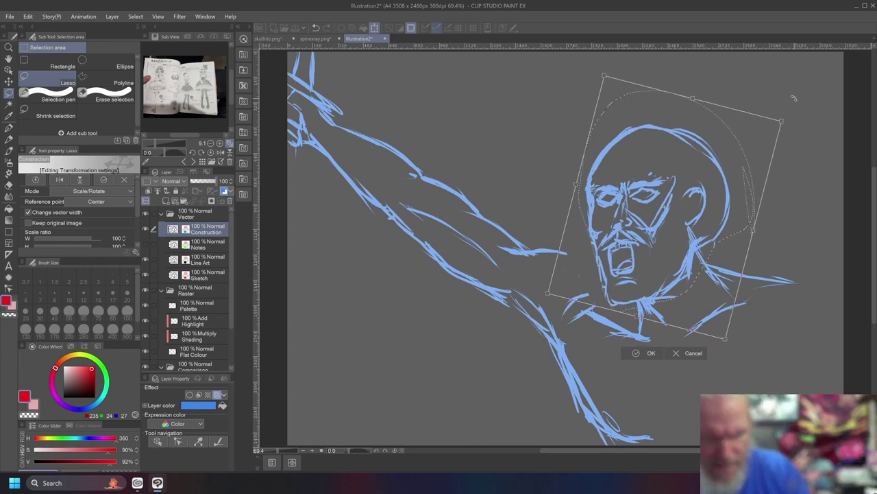
mouse_move(583, 261)
left_mouse_down()
mouse_move(576, 272)
mouse_move(579, 263)
left_mouse_up()
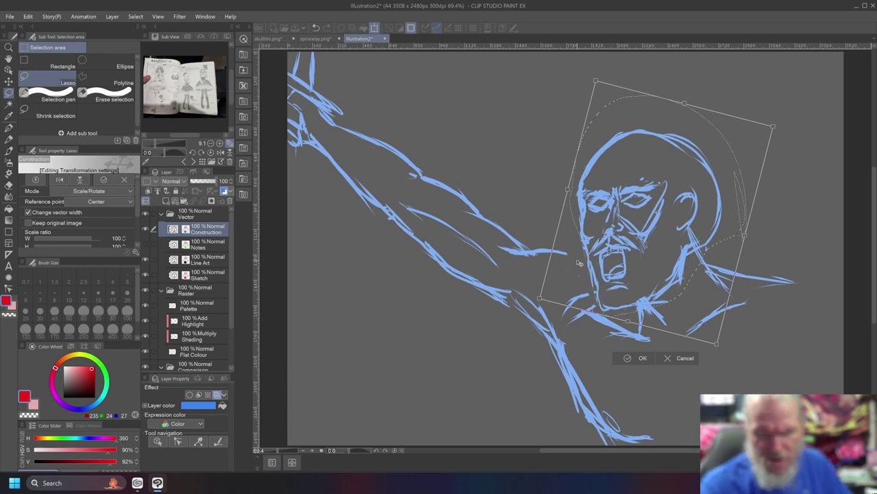
Raise the head above the shoulders with slightly more clockwise tilt, apply the transformation, and clear the selection
left_click_drag(577, 272, 584, 252)
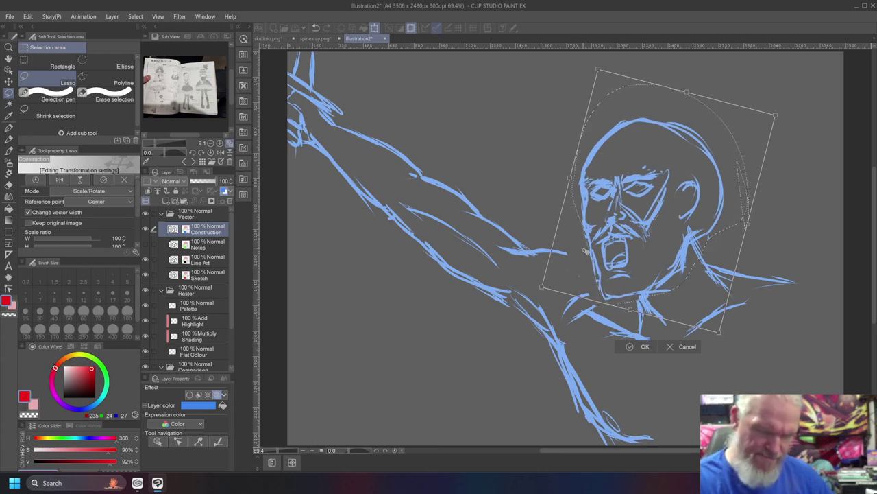
left_click_drag(566, 279, 560, 266)
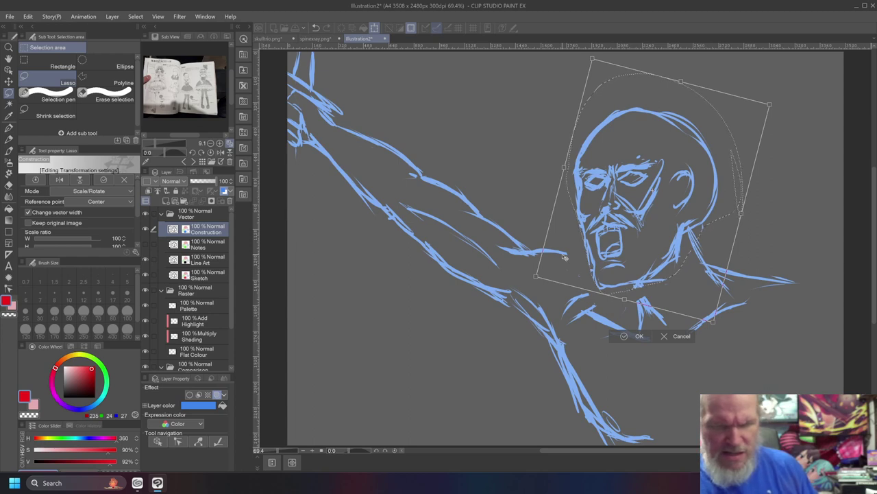
mouse_move(528, 278)
left_mouse_down()
mouse_move(520, 272)
mouse_move(562, 242)
left_mouse_up()
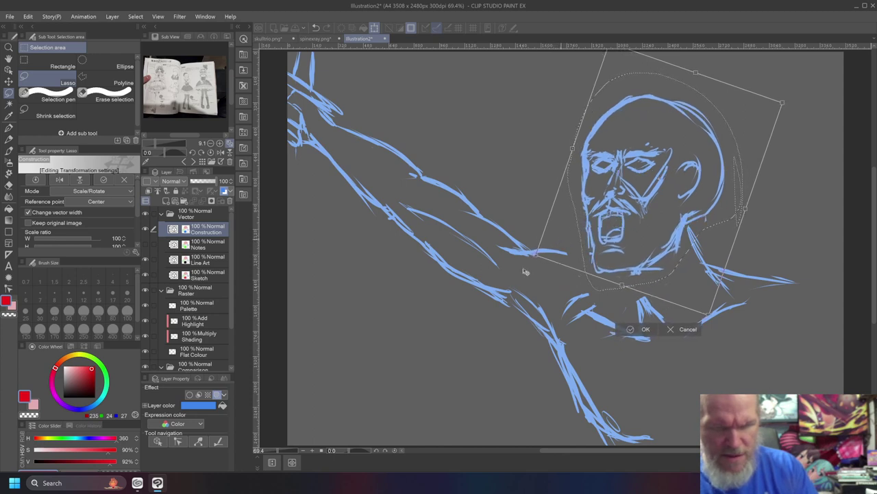
left_click_drag(529, 271, 528, 254)
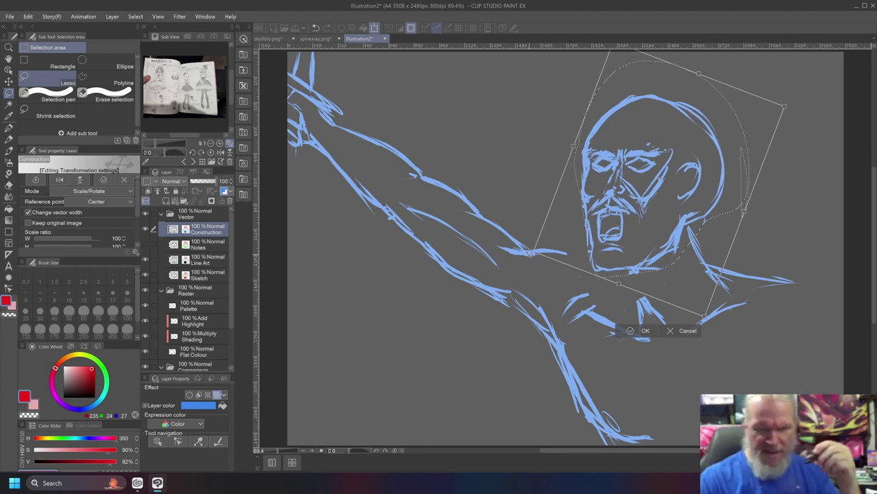
key("Return")
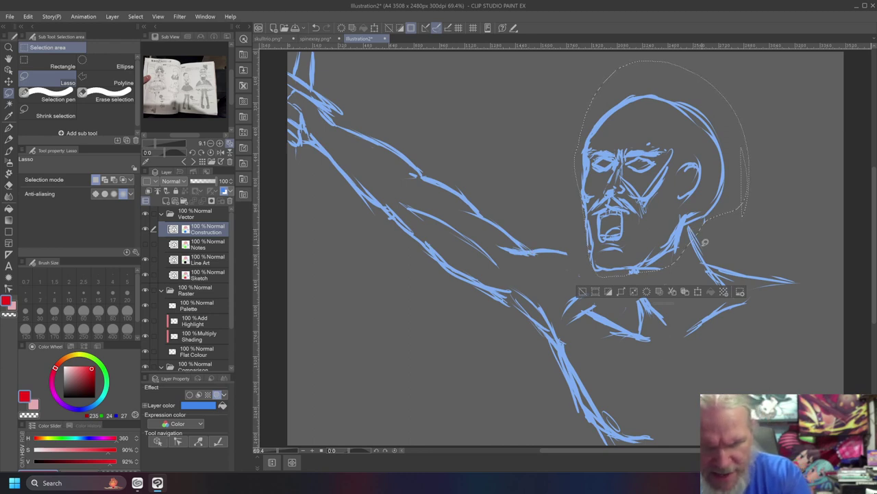
key("ctrl+d")
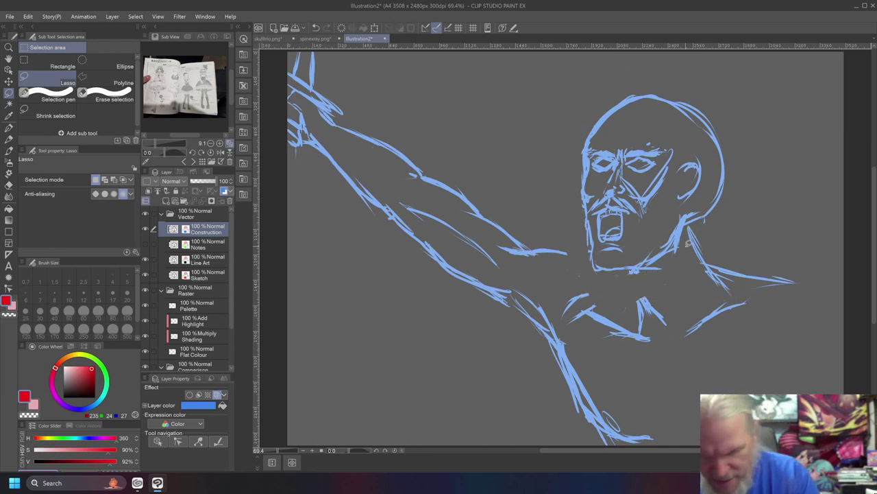
mouse_move(685, 223)
left_mouse_down()
mouse_move(695, 243)
mouse_move(691, 230)
left_mouse_up()
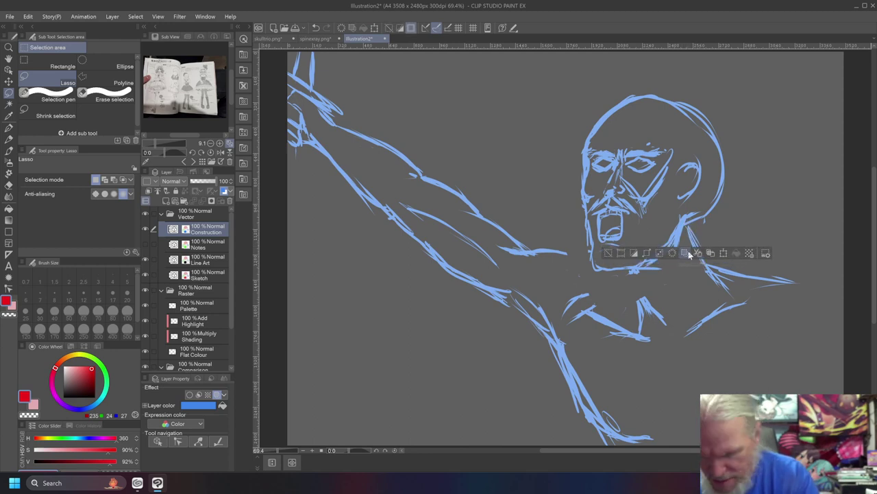
key("b")
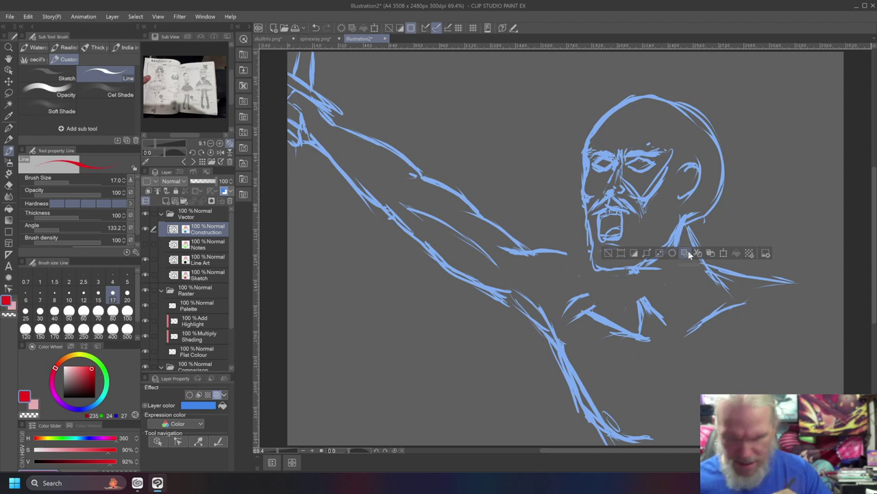
key("ctrl+d")
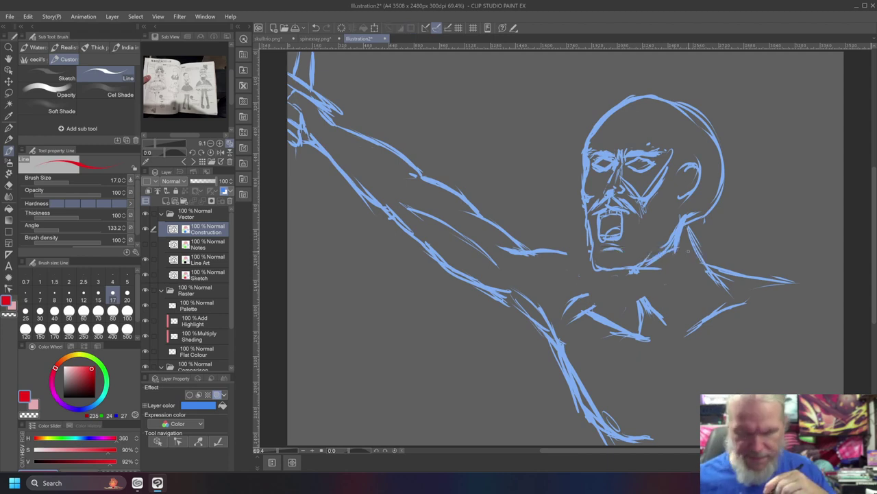
key("b")
key("g")
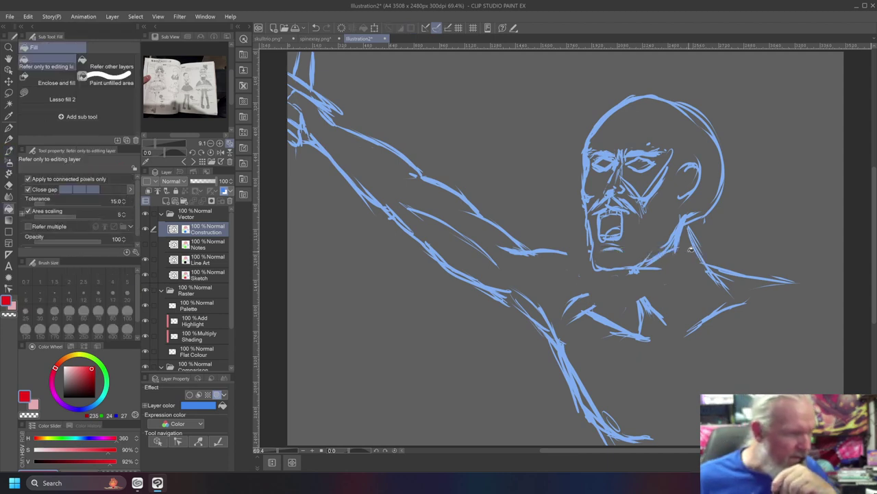
Draw the throat line from the jaw down to the collarbones and a curved neck-muscle line behind it with the Line brush
key("b")
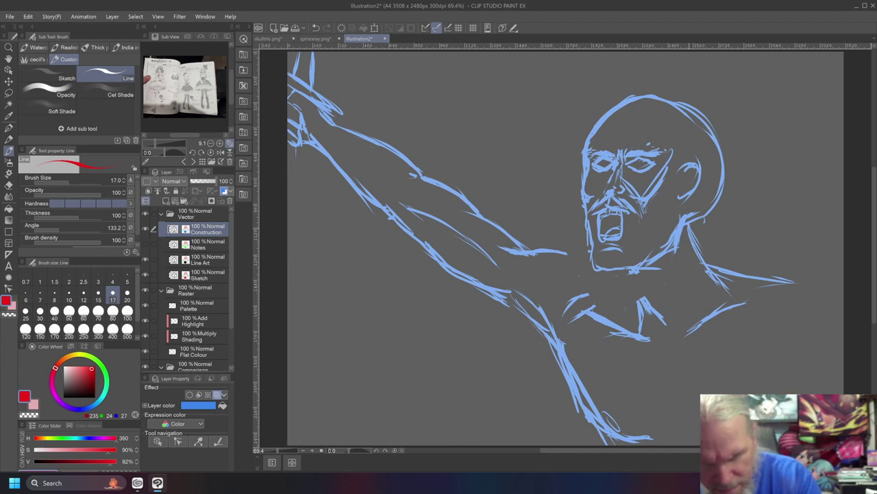
mouse_move(635, 273)
left_mouse_down()
mouse_move(642, 297)
mouse_move(648, 292)
mouse_move(638, 318)
left_mouse_up()
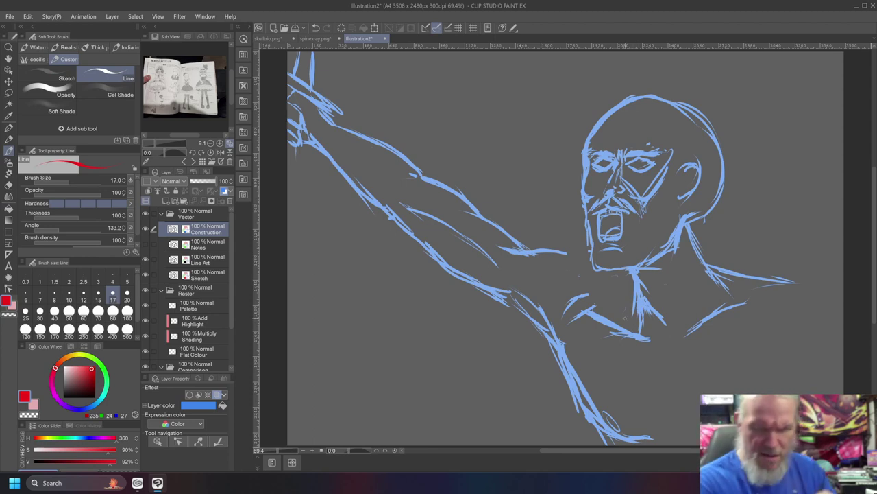
left_click_drag(681, 291, 680, 308)
left_click_drag(661, 258, 675, 281)
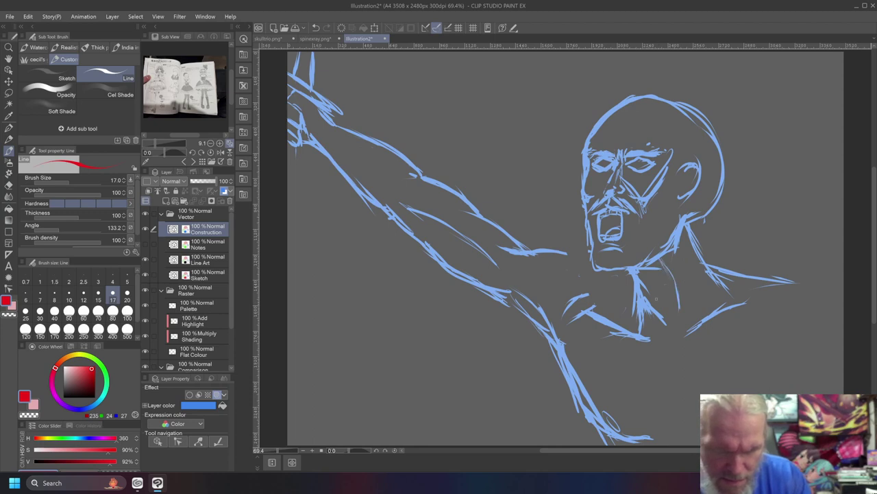
Rework the front of the neck with curved throat strokes beneath the jaw and erase the old lines at its base
mouse_move(617, 265)
left_mouse_down()
mouse_move(651, 274)
mouse_move(670, 326)
left_mouse_up()
left_click_drag(661, 292, 672, 326)
mouse_move(640, 260)
left_mouse_down()
mouse_move(617, 266)
mouse_move(680, 329)
left_mouse_up()
left_click_drag(626, 273, 674, 322)
mouse_move(615, 271)
left_mouse_down()
mouse_move(633, 291)
mouse_move(633, 330)
left_mouse_up()
left_click_drag(641, 279, 673, 336)
key("c")
mouse_move(644, 281)
left_mouse_down()
mouse_move(665, 314)
mouse_move(641, 292)
mouse_move(668, 323)
left_mouse_up()
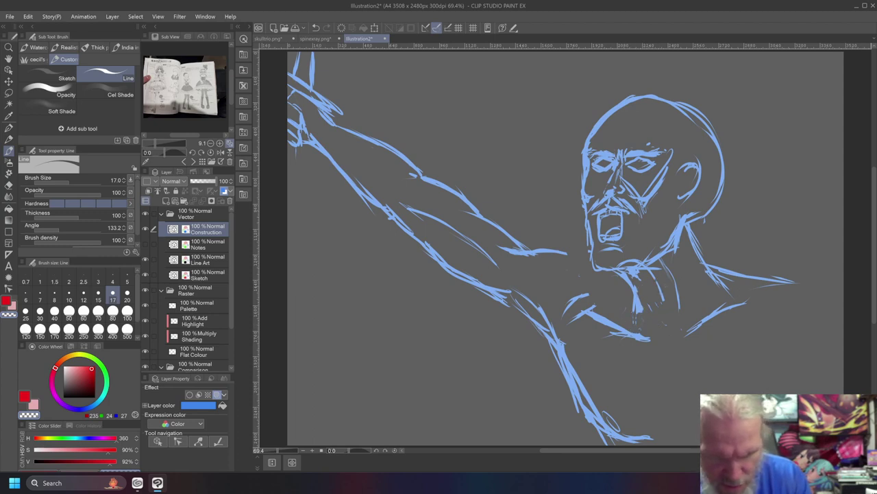
Extend the shoulder's top line to meet the repositioned jaw
key("c")
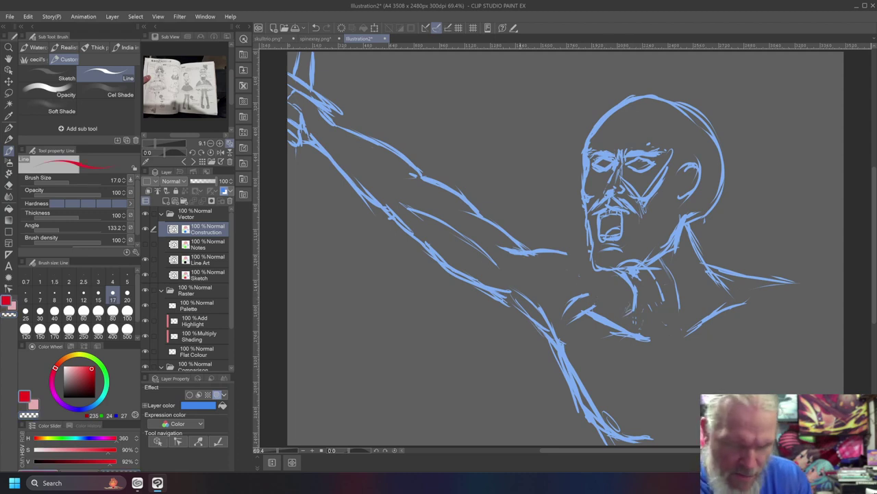
left_click_drag(565, 250, 586, 251)
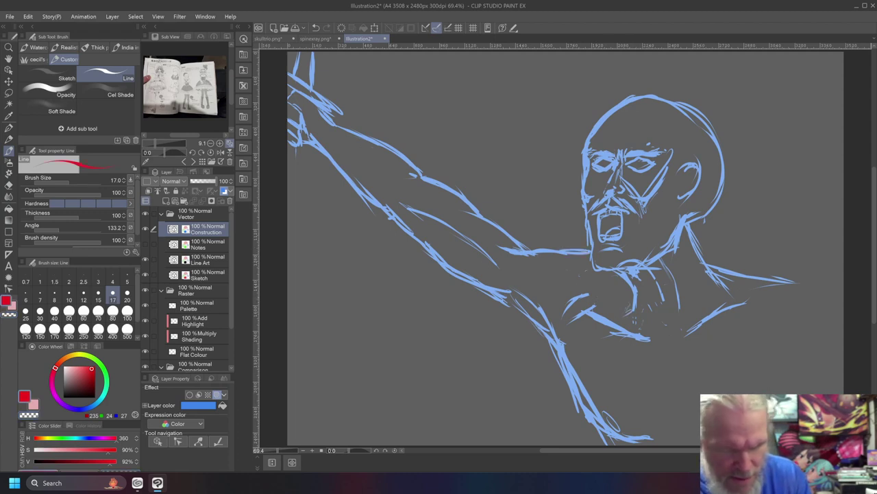